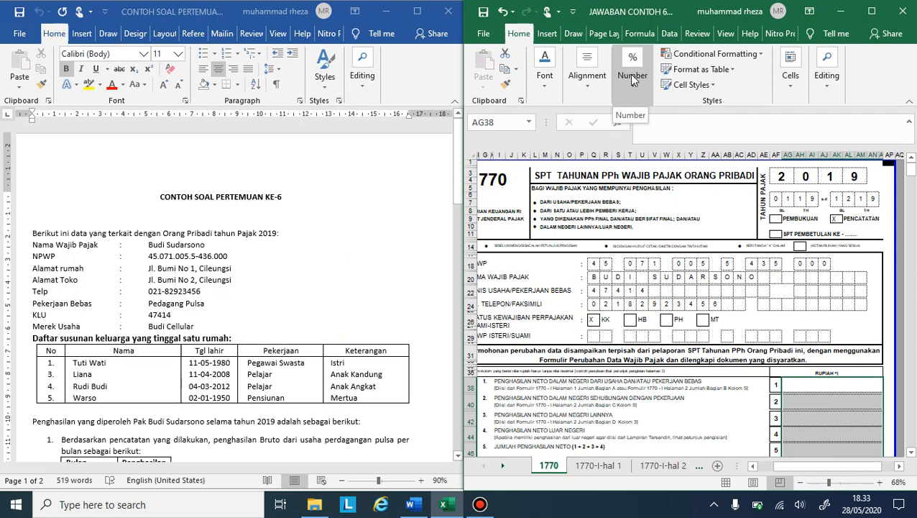
Step: Review the asset and family member lists on the 1770-IV sheet and open the 1770-III sheet at Bagian A
left_click(508, 466)
left_click(508, 466)
left_click(508, 466)
left_click(631, 466)
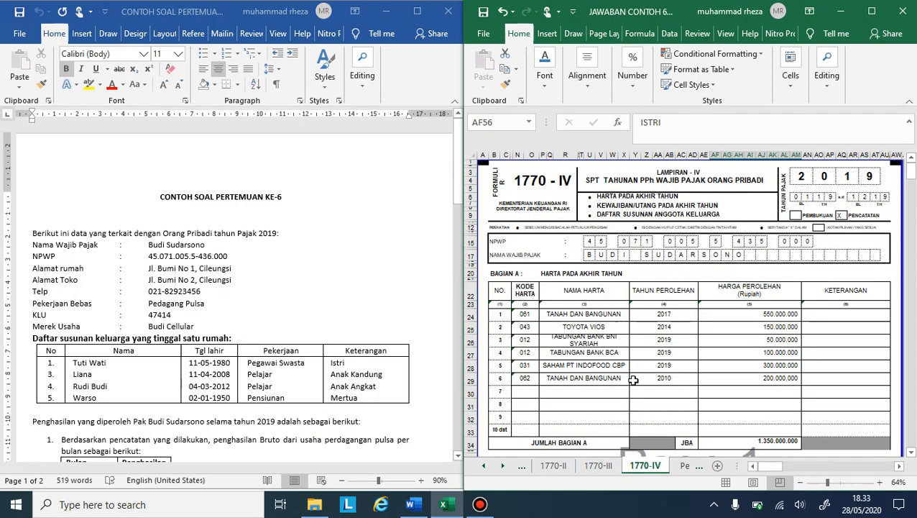
scroll(632, 379, "down", 13)
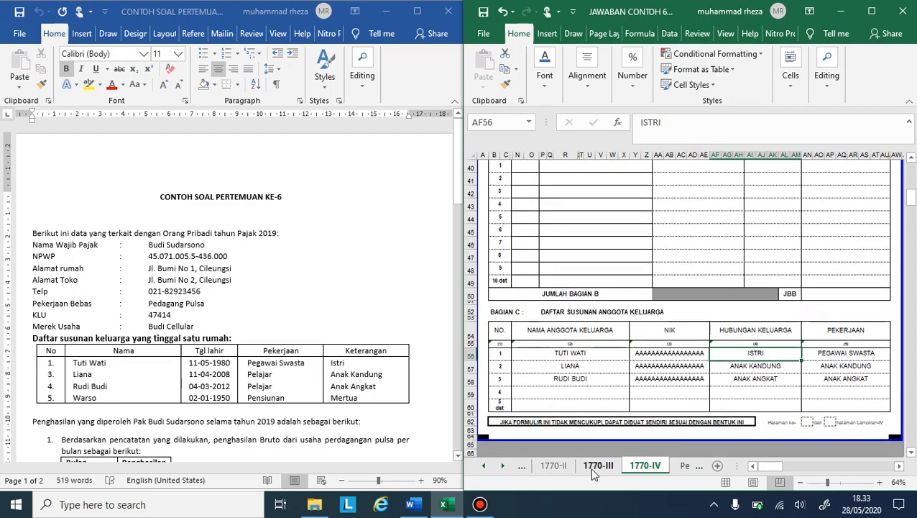
left_click(598, 466)
scroll(696, 327, "up", 5)
scroll(697, 327, "up", 5)
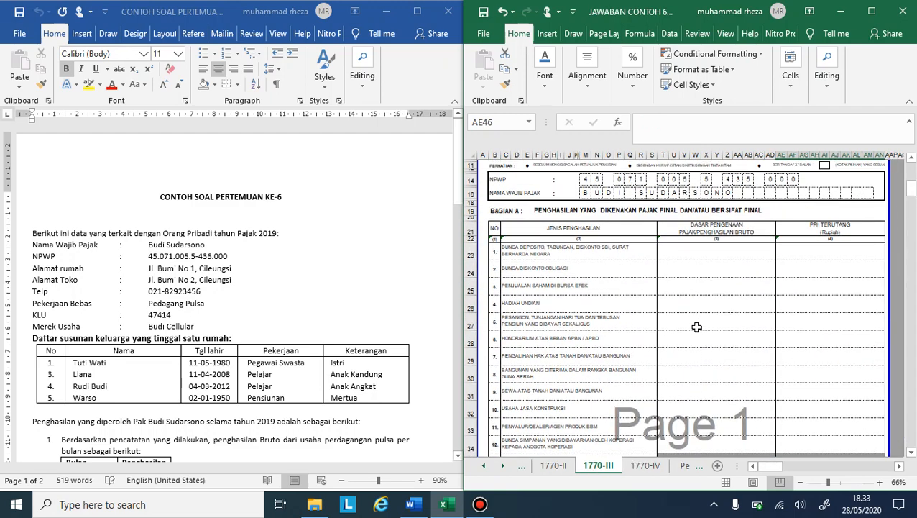
Step: Read the monthly gross income, asset list and filing assumptions in the Word case document and the final-tax income rows of Bagian A
left_click(376, 355)
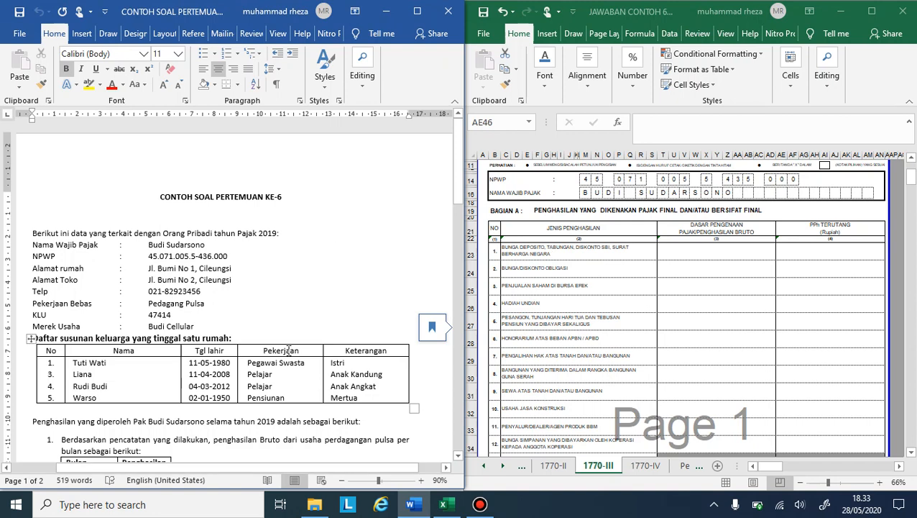
scroll(296, 324, "down", 3)
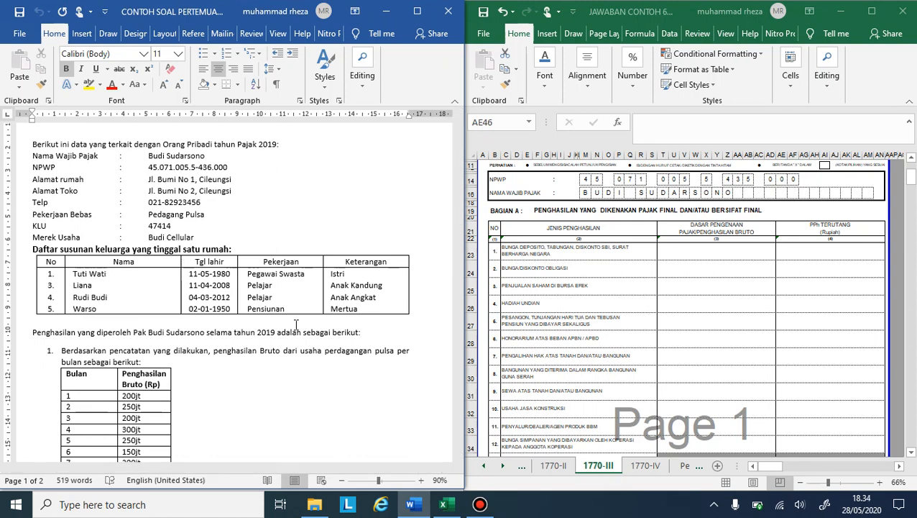
scroll(295, 324, "down", 3)
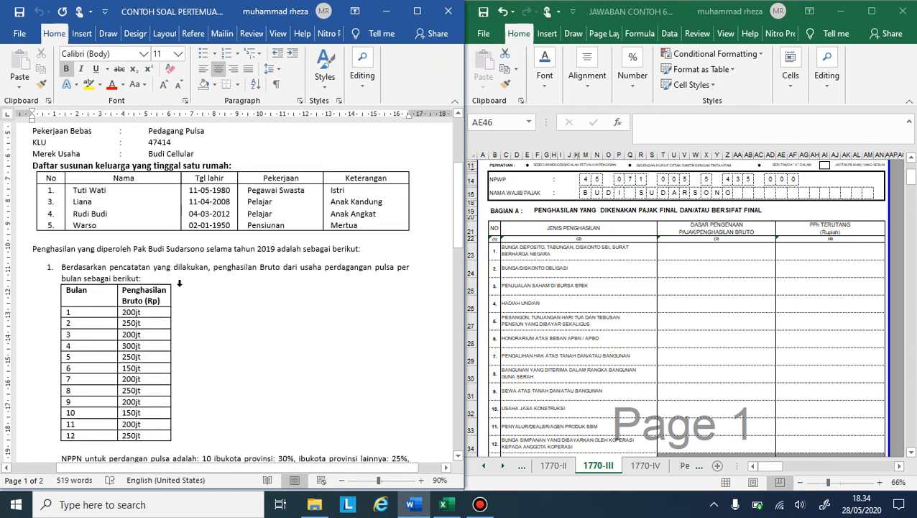
scroll(179, 283, "down", 2)
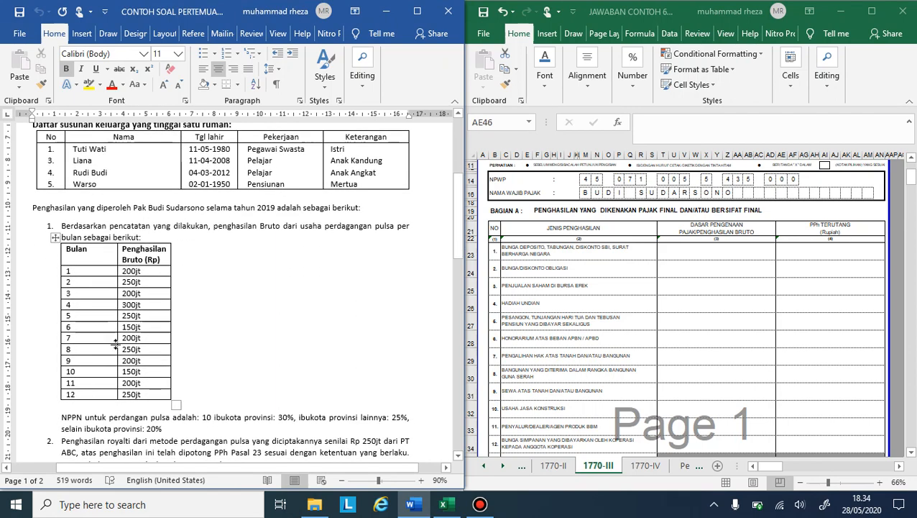
scroll(116, 343, "down", 6)
scroll(133, 319, "down", 20)
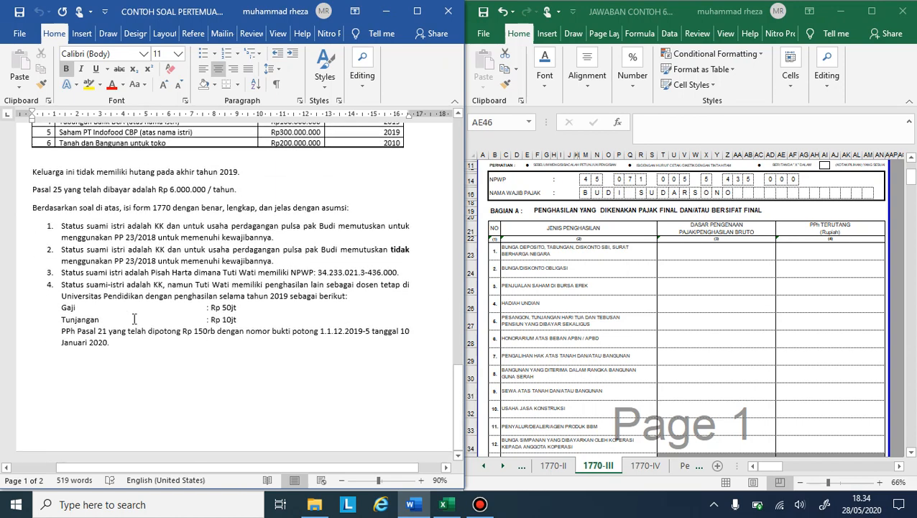
scroll(100, 316, "up", 4)
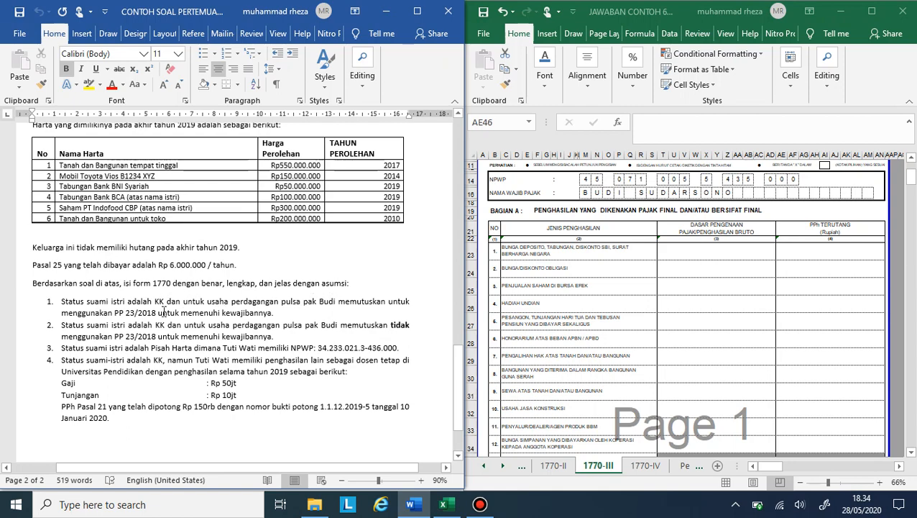
scroll(163, 312, "up", 15)
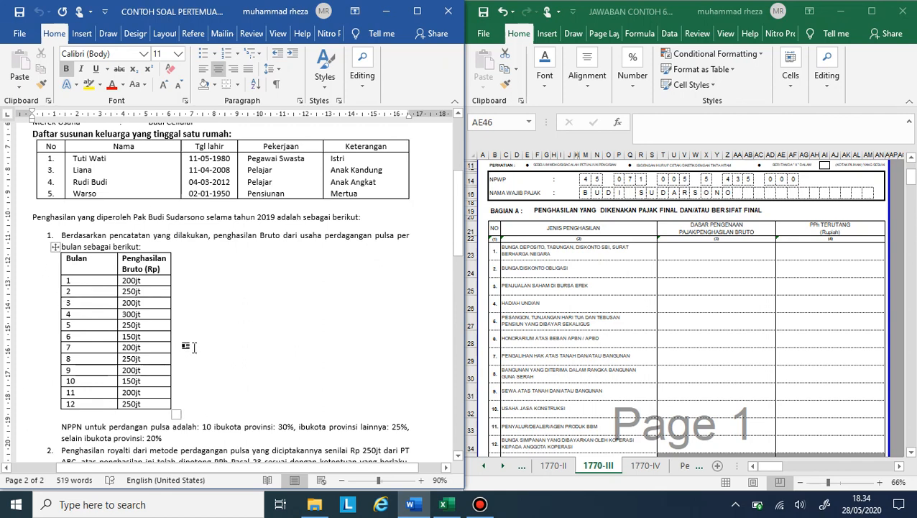
scroll(631, 347, "down", 1)
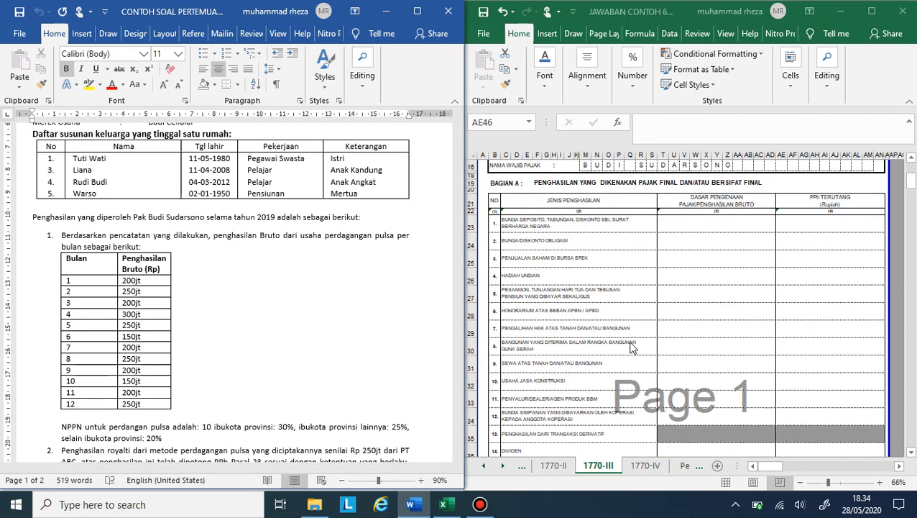
scroll(631, 347, "down", 3)
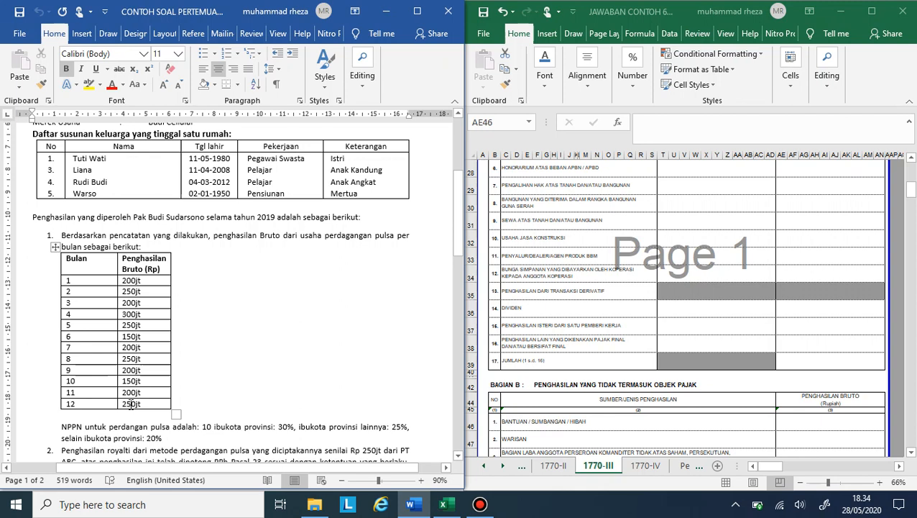
Step: Enter 2.600.000.000 as the gross income for row 16, Penghasilan Lain yang Dikenakan Pajak Final, in Bagian A
left_click(764, 330)
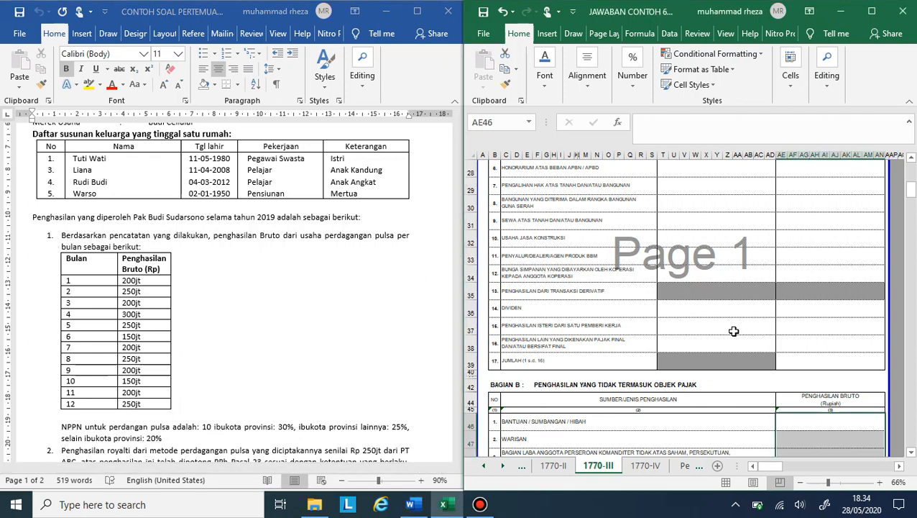
left_click(716, 344)
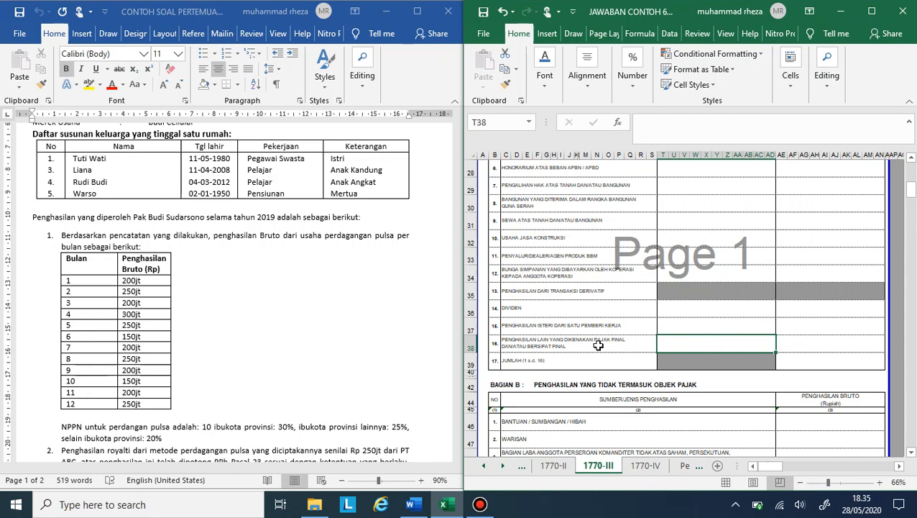
scroll(598, 345, "up", 3)
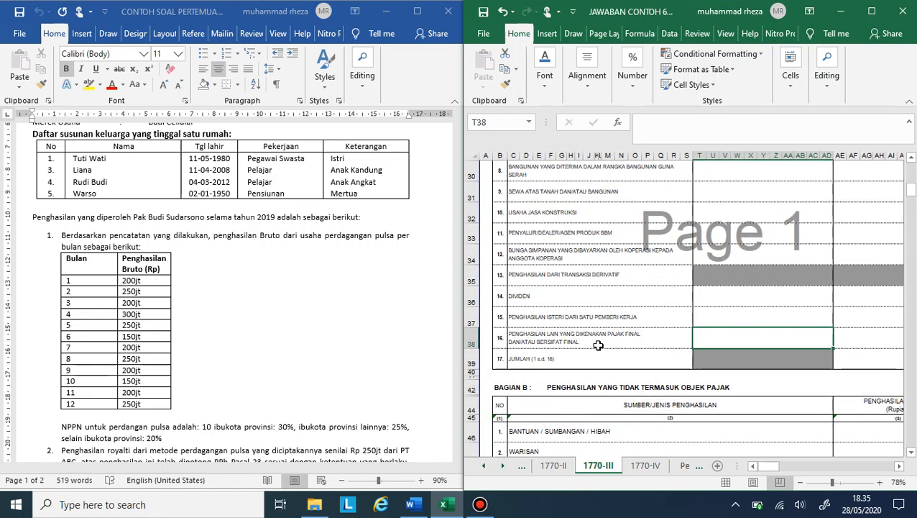
left_click(598, 345)
scroll(598, 345, "down", 3)
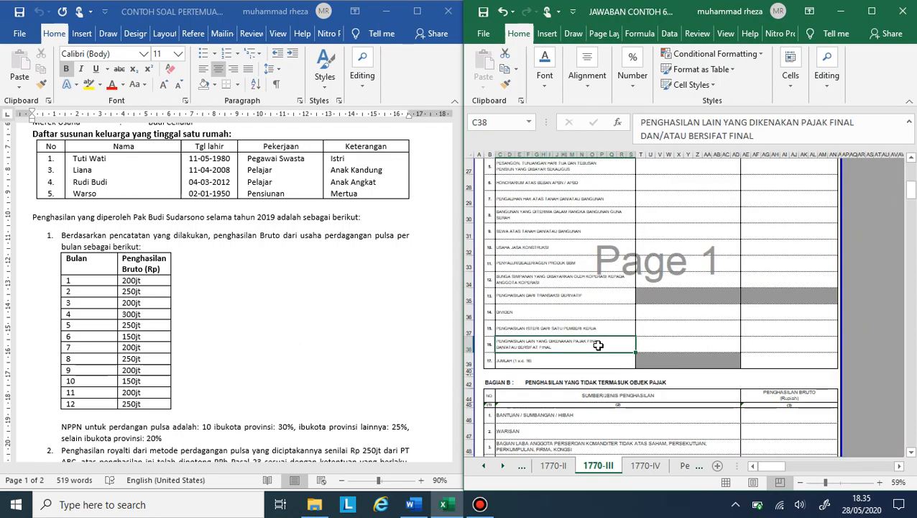
scroll(598, 345, "up", 3)
scroll(599, 345, "down", 3)
left_click(704, 343)
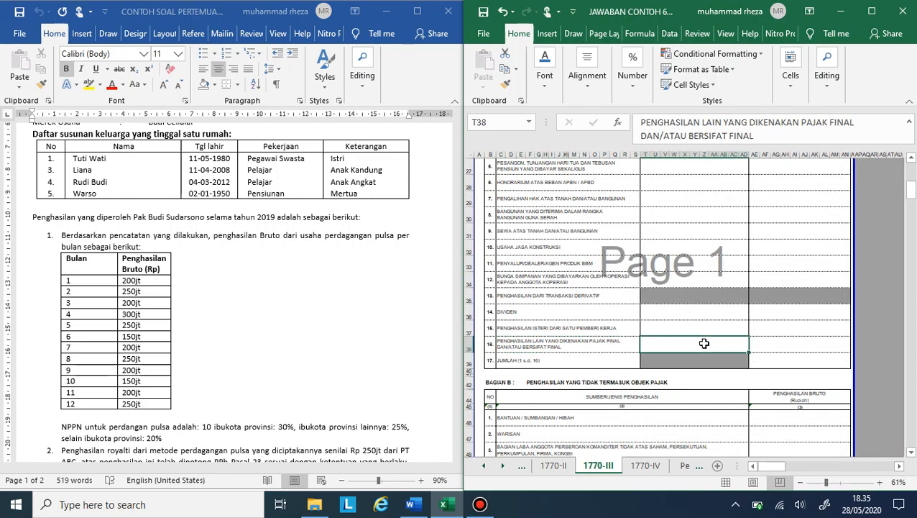
right_click(704, 345)
left_click(704, 343)
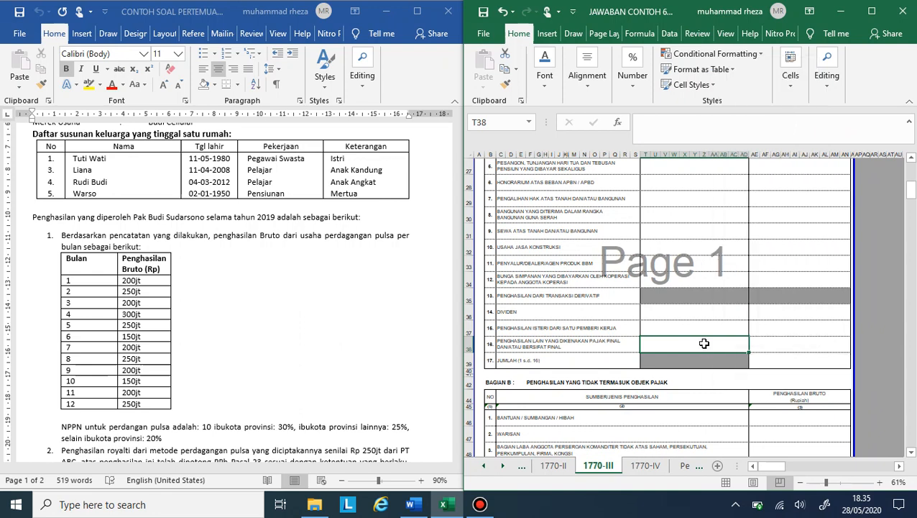
type("2.600.000.00")
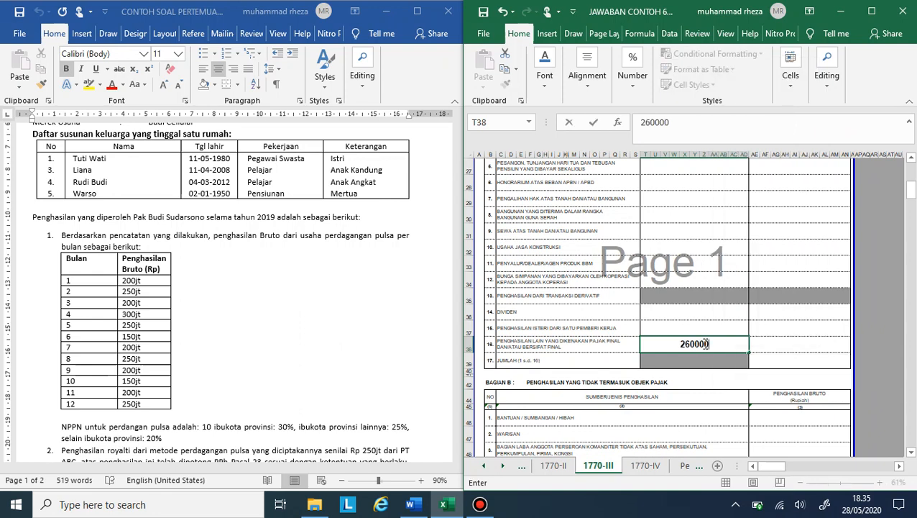
type("0")
key("Return")
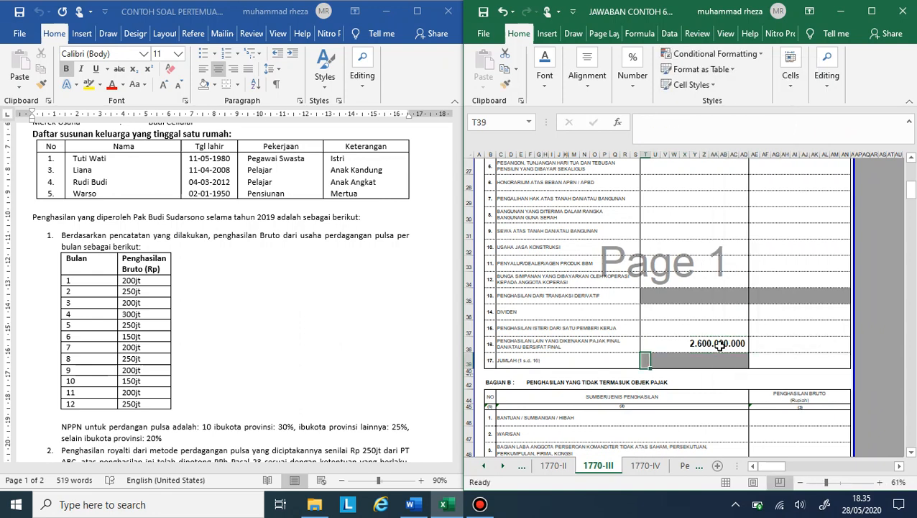
Step: Calculate the PPh Terutang of row 16 with a formula of 0,5% times its gross income
left_click(772, 343)
type("=")
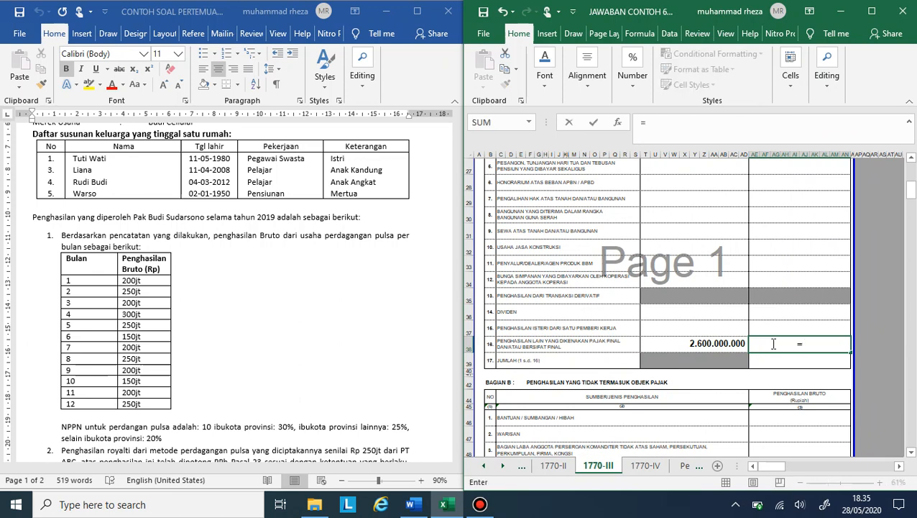
type("0,5%*")
left_click(719, 343)
key("Return")
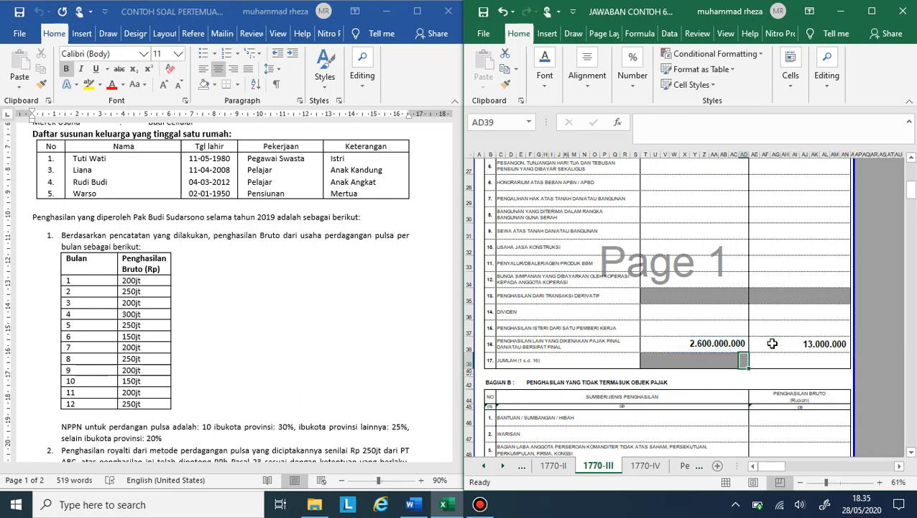
Step: Check the royalty and shop rental items in the case document and enter 50.000.000 as gross income for row 9, Sewa atas Tanah dan/atau Bangunan
scroll(210, 376, "down", 3)
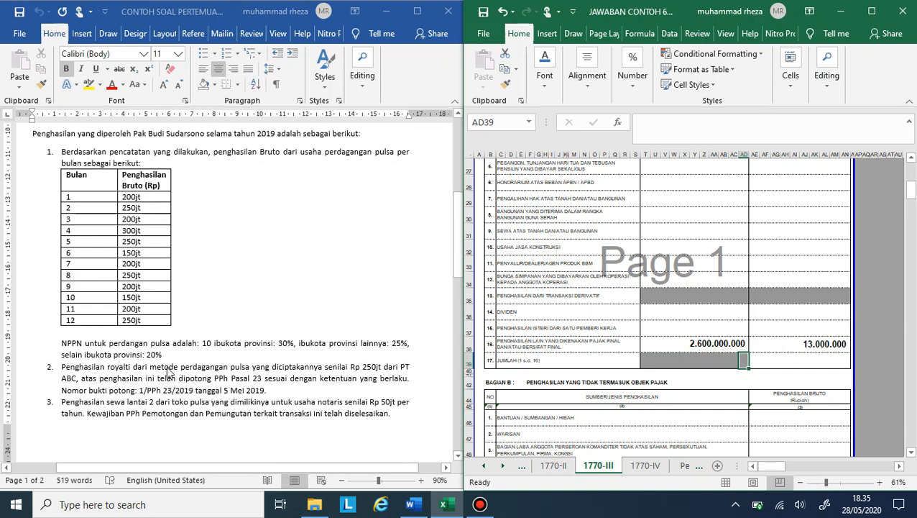
left_click(105, 371)
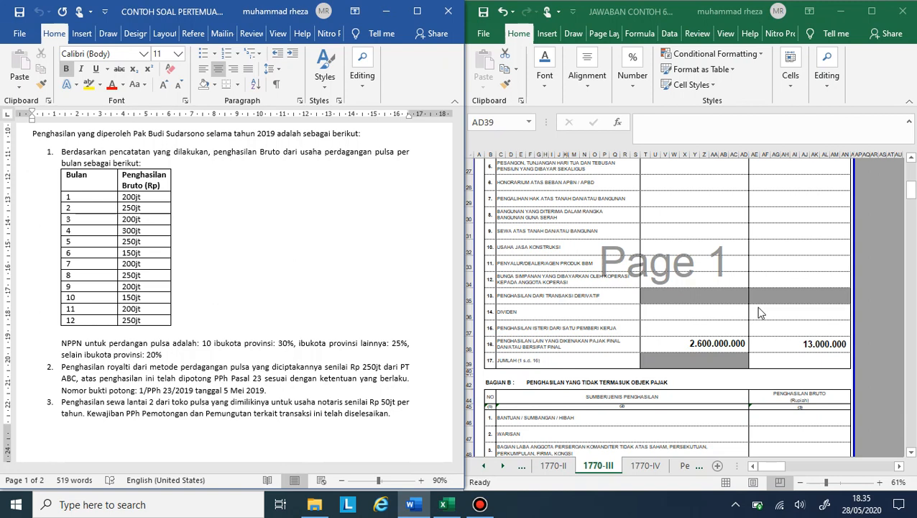
scroll(758, 306, "down", 1)
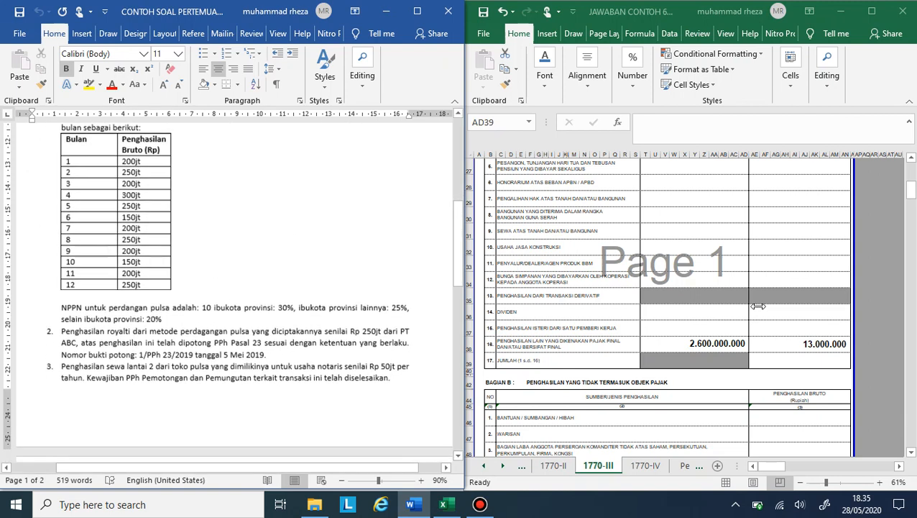
scroll(759, 306, "down", 1)
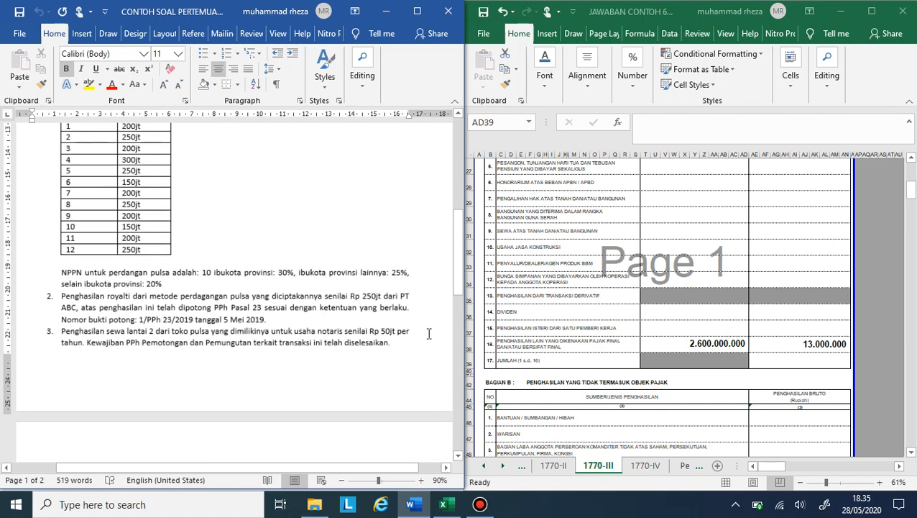
scroll(674, 265, "up", 1)
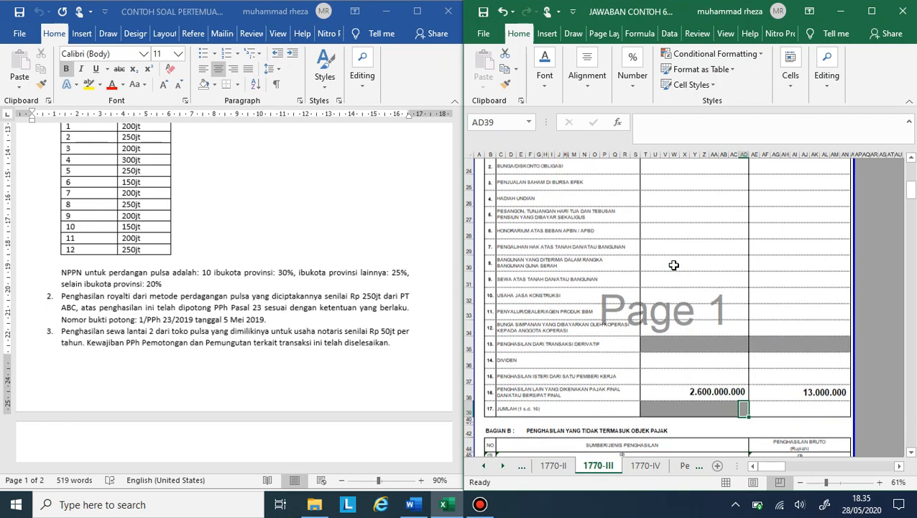
left_click(673, 280)
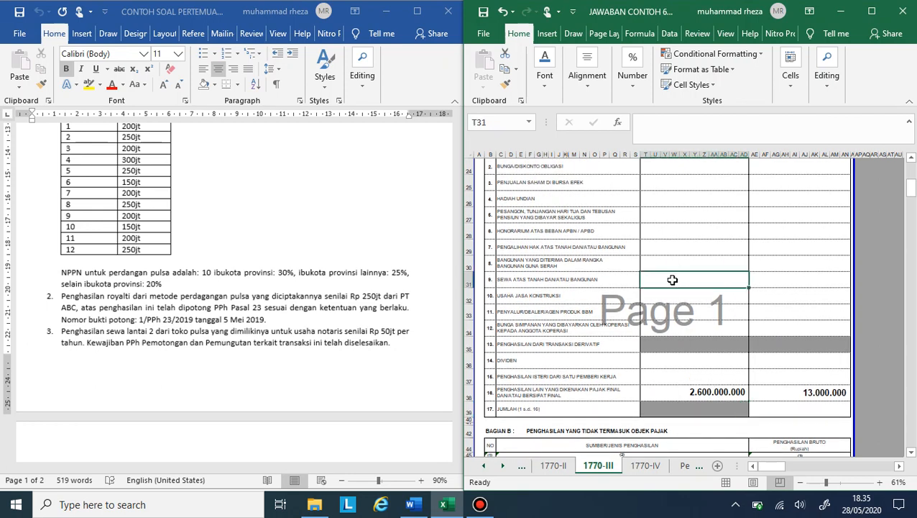
type("50")
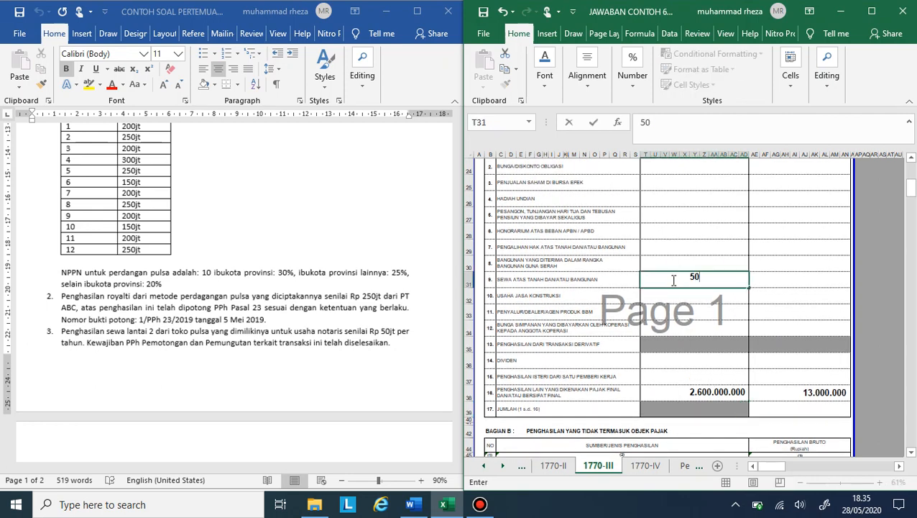
type(".000.000")
key("Tab")
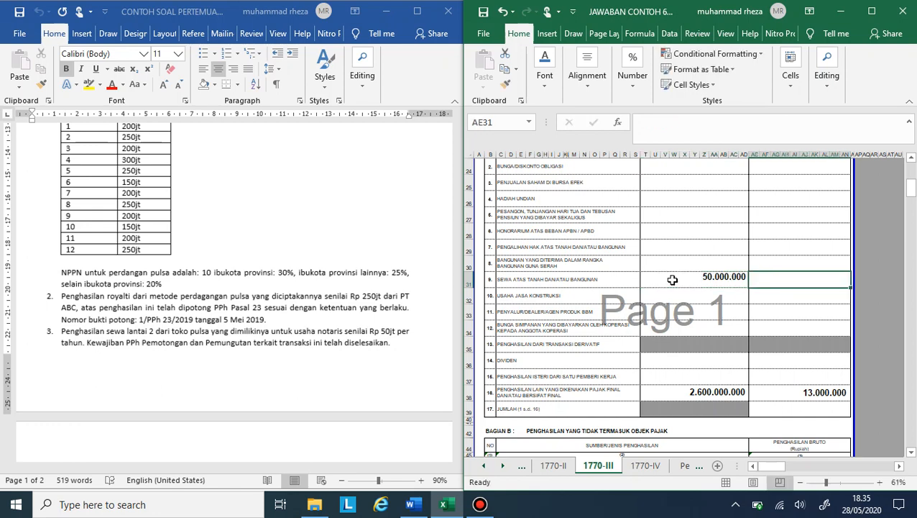
Step: Calculate the PPh Terutang of the land and building rental row as 10% times its gross income
type("=10%")
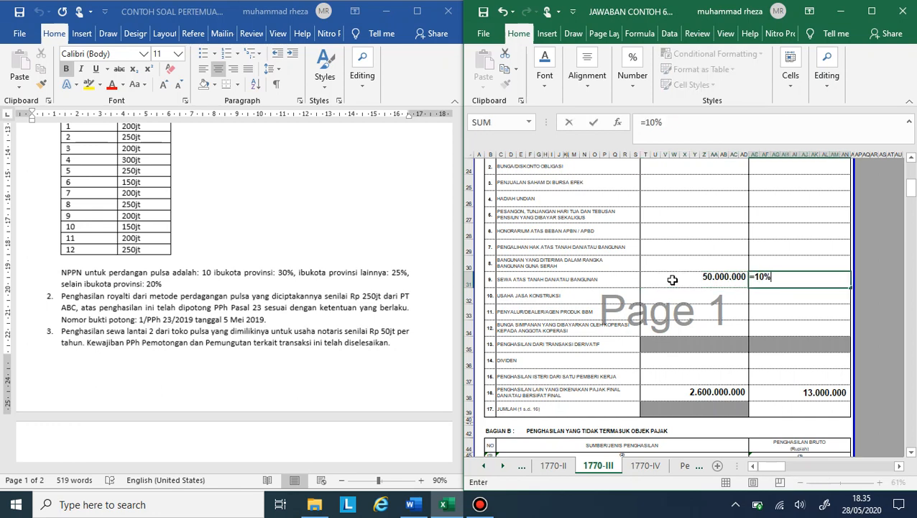
type("*")
left_click(673, 280)
key("Return")
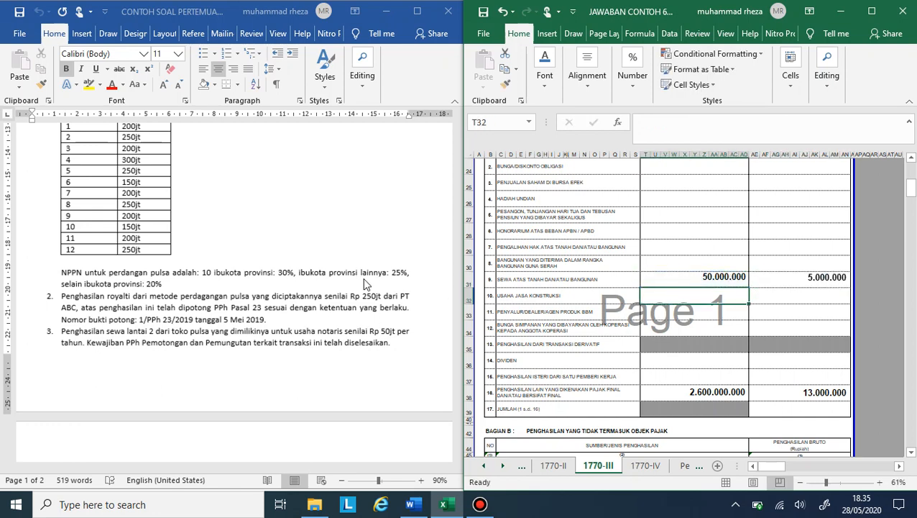
Step: Find the dividend amount in the case document and enter 10.000.000 as gross income for row 14, Dividen
scroll(365, 284, "down", 7)
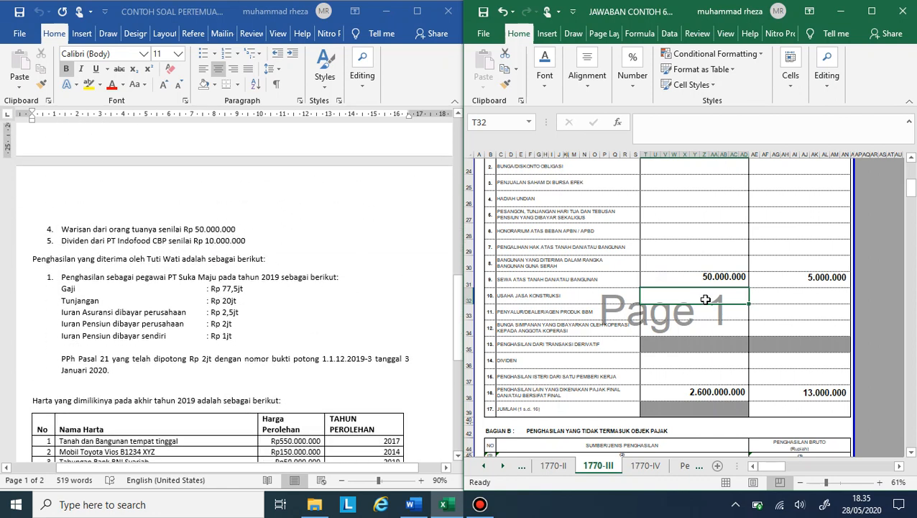
left_click(688, 363)
type("10000000")
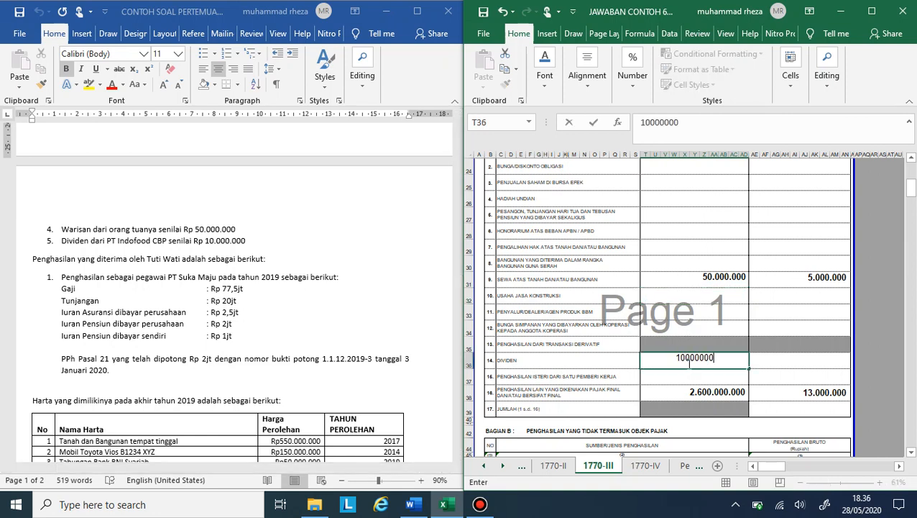
key("Tab")
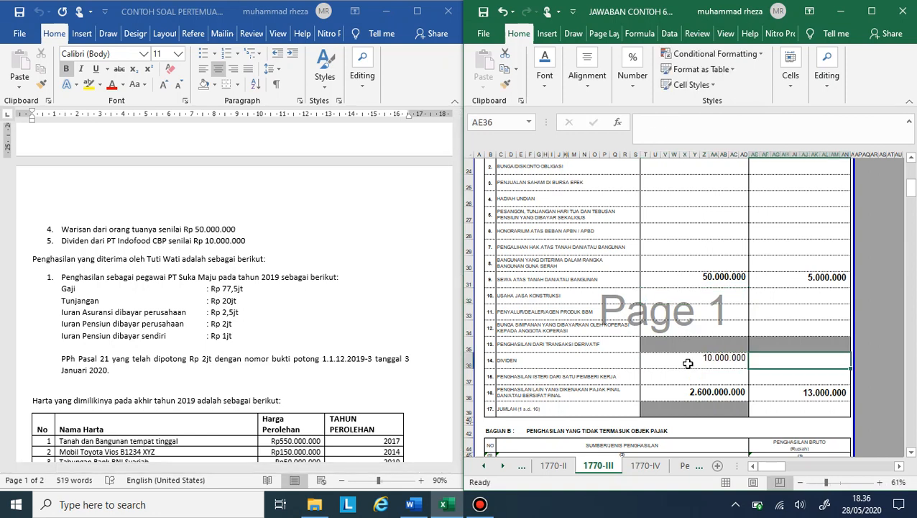
Step: Calculate the PPh Terutang of row 14, Dividen, with a formula of its gross income times 0,1
type("=T36*0")
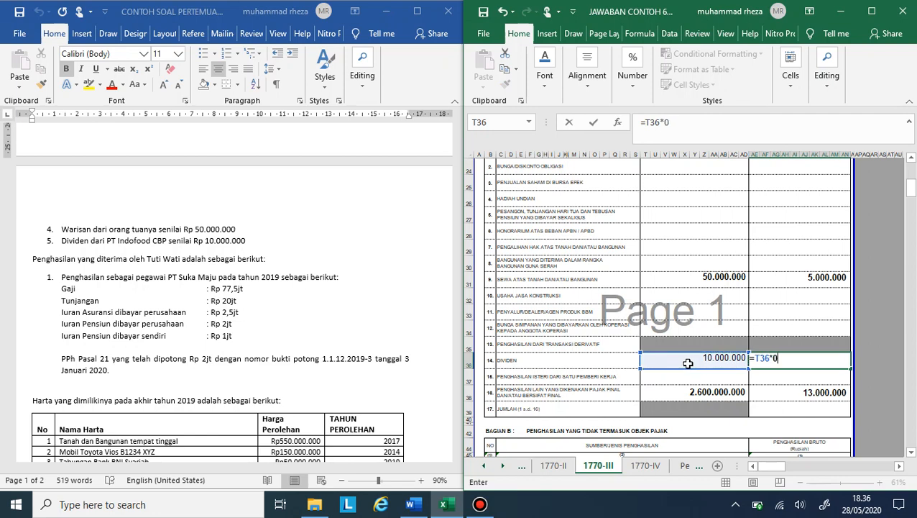
type(",1")
key("Return")
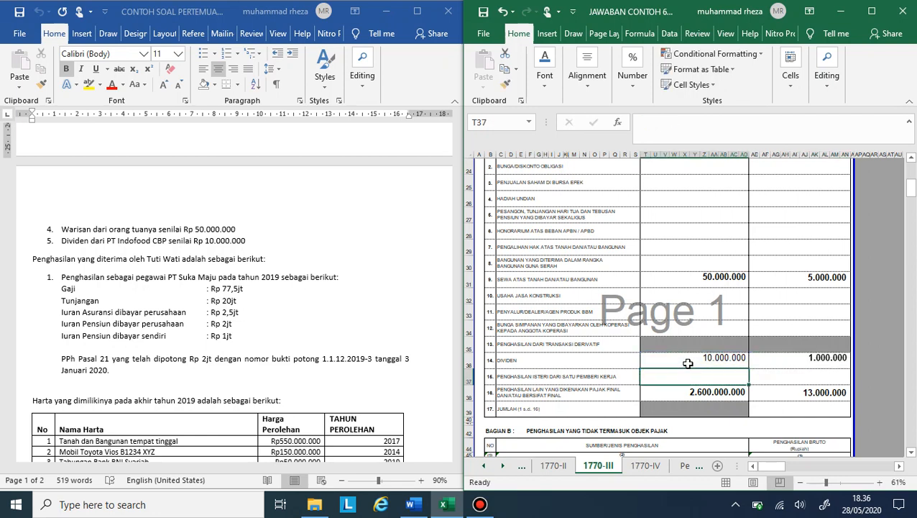
scroll(820, 388, "down", 1)
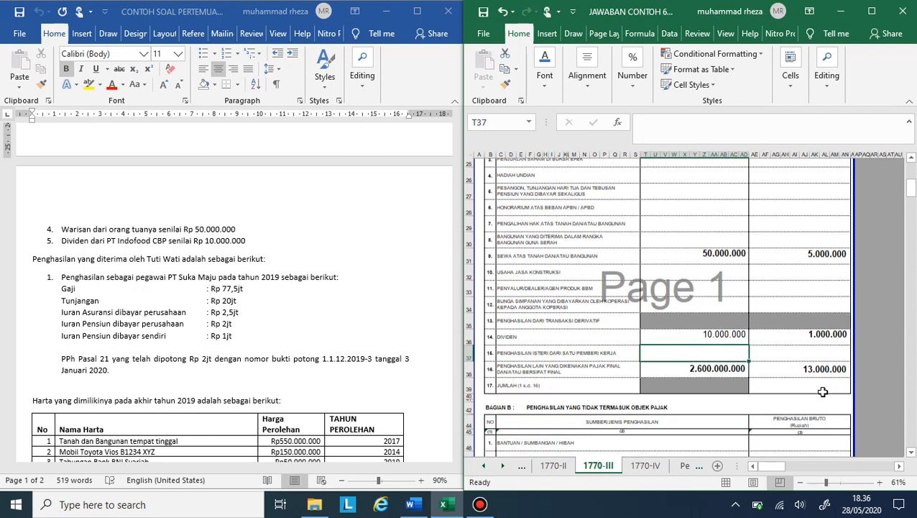
scroll(283, 408, "down", 2)
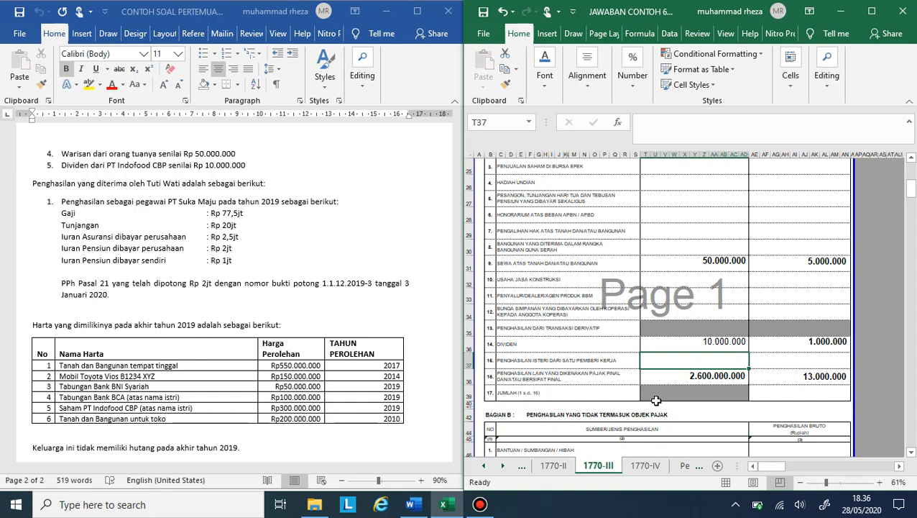
type("=7750")
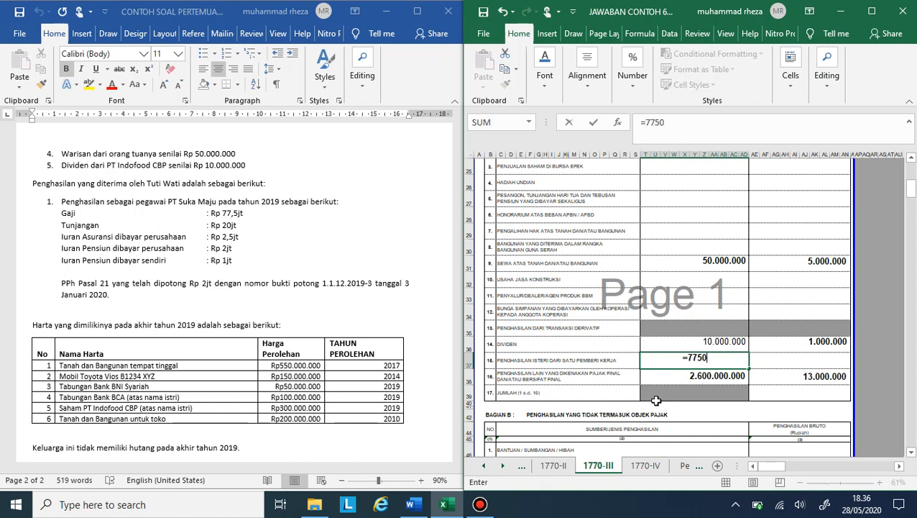
type("0000+")
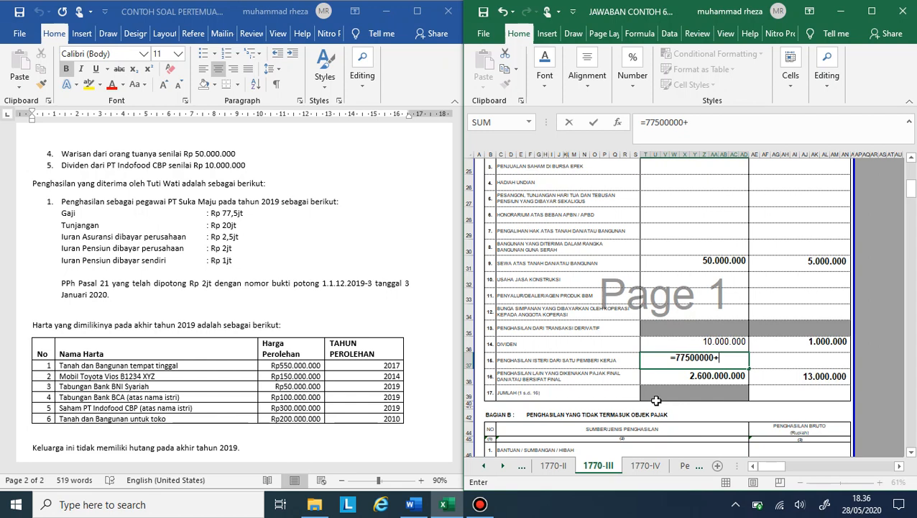
type("20000")
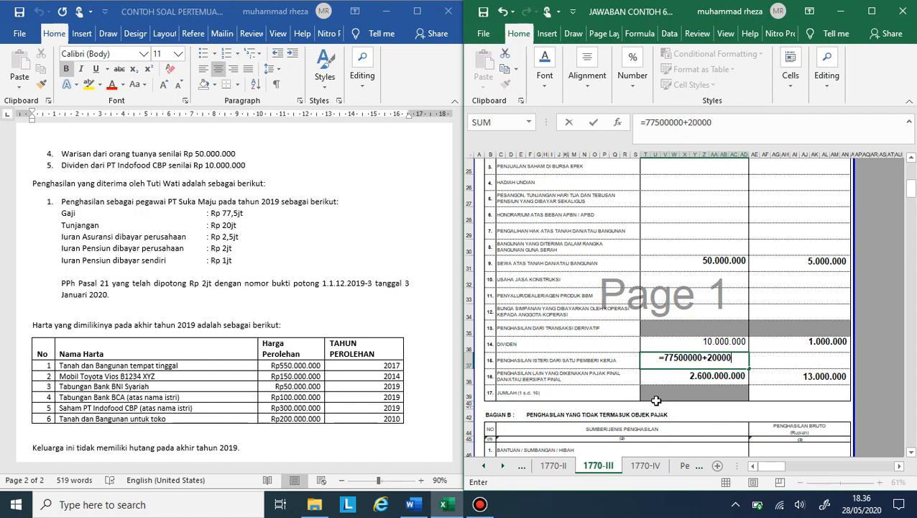
type("000+2")
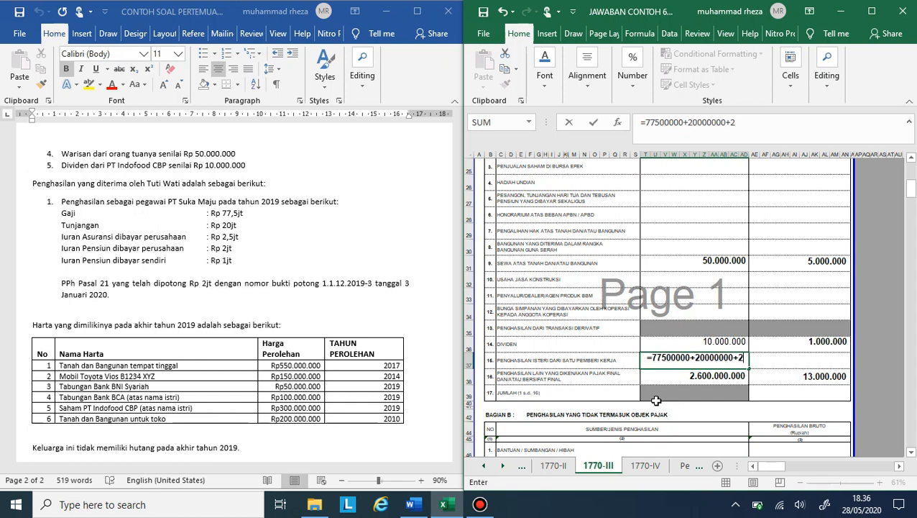
type("500000")
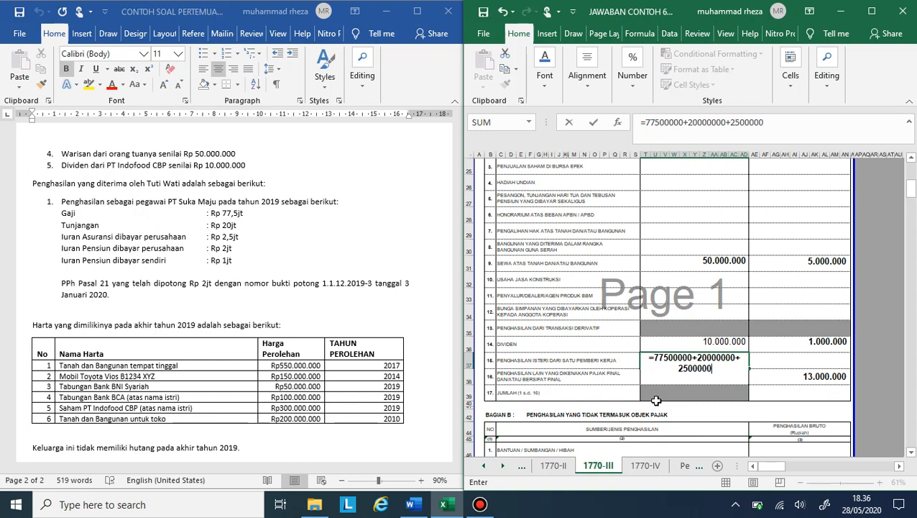
type("-")
type("5000000")
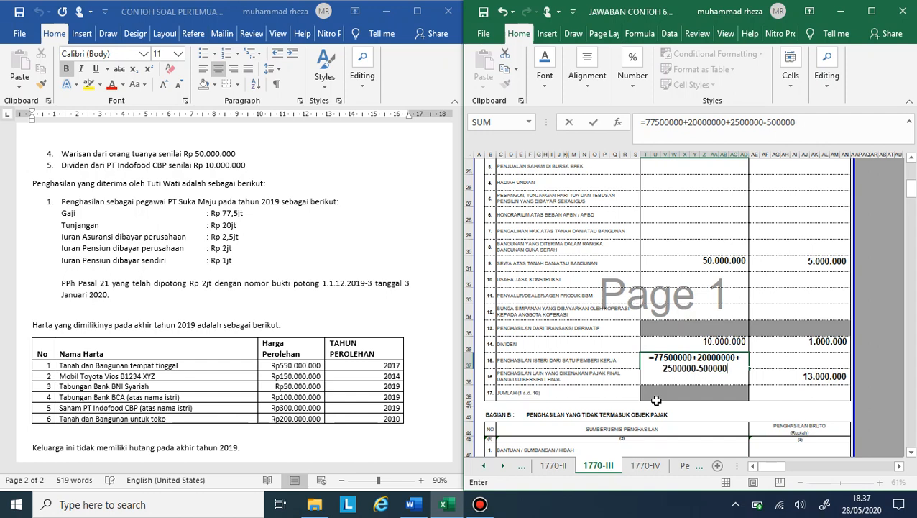
type("-")
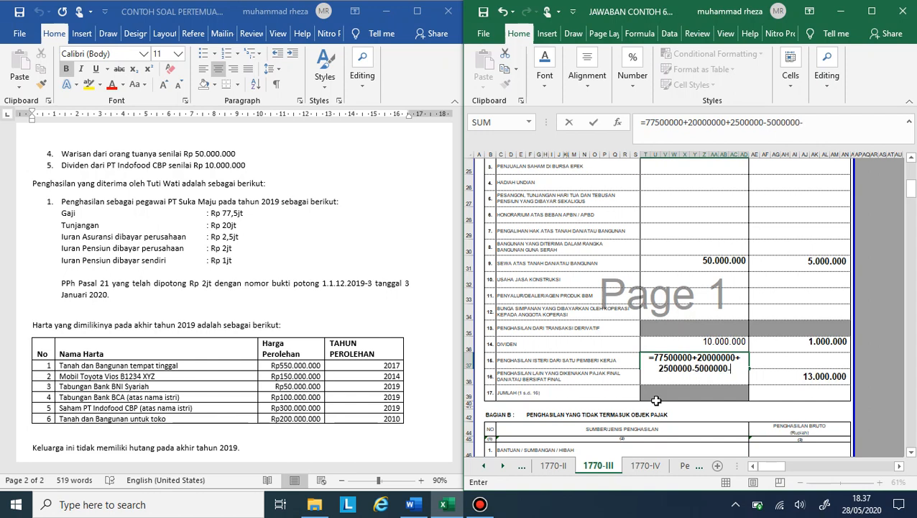
type("1000000")
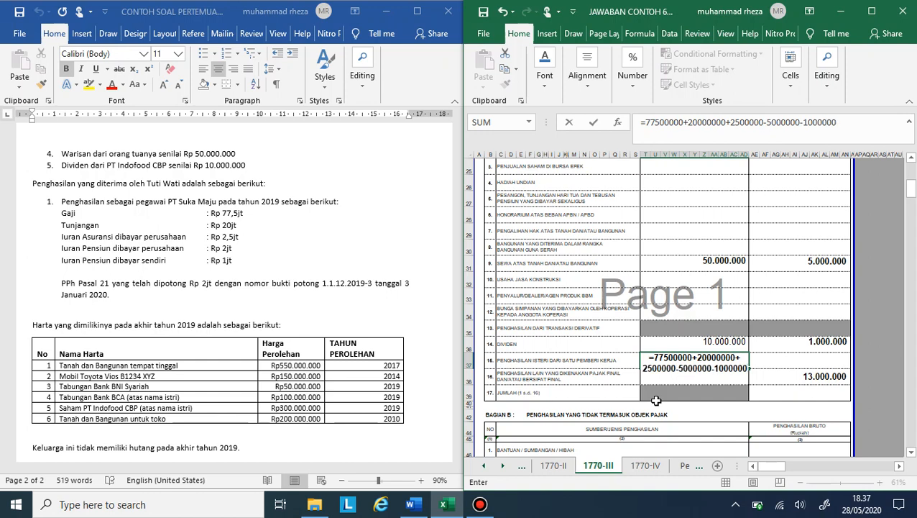
key("Return")
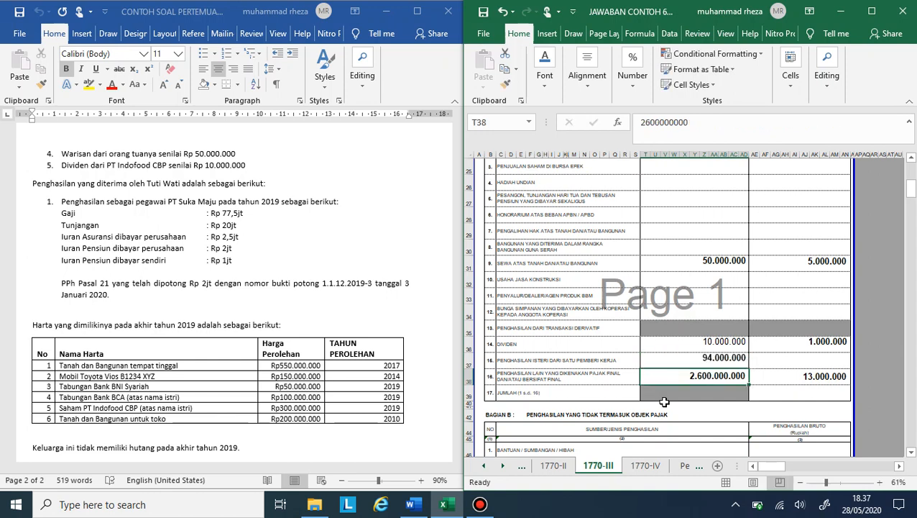
Step: Enter 2.000.000 as the PPh Terutang of row 15, Penghasilan Isteri dari Satu Pemberi Kerja
left_click(795, 356)
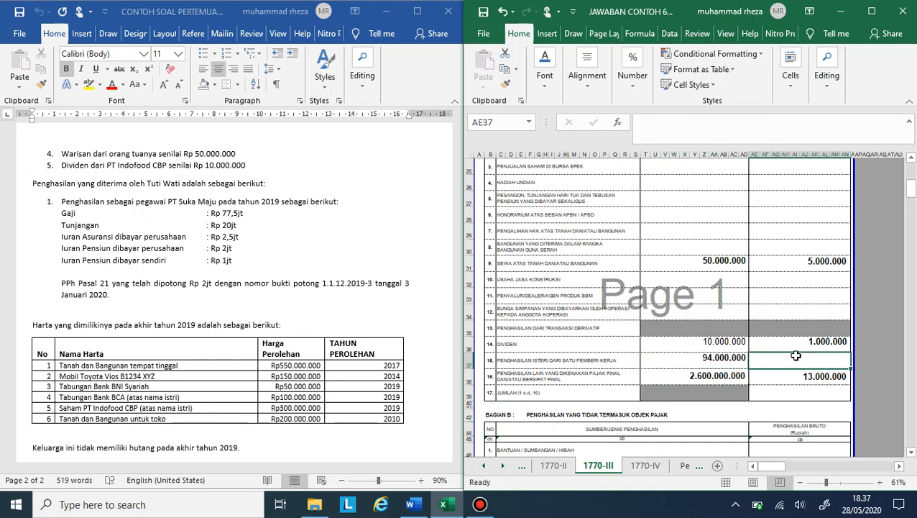
type("2.00")
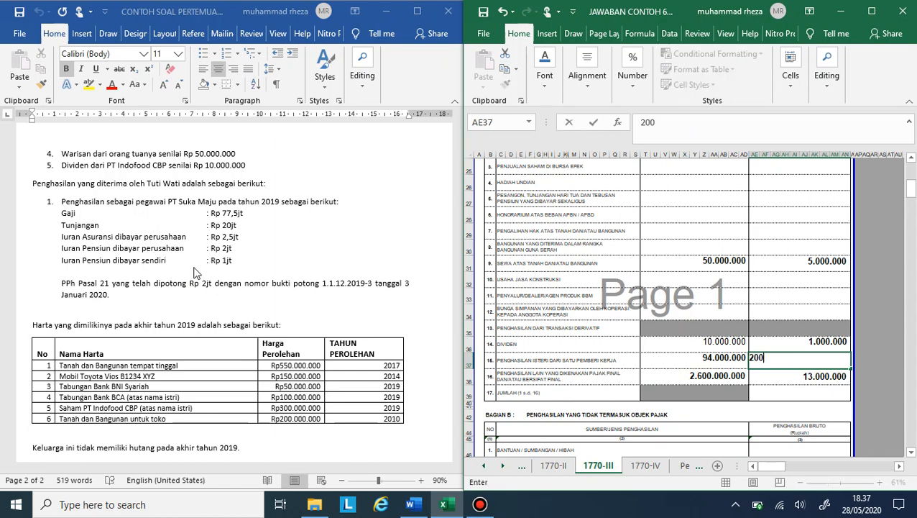
type("0.000")
key("Return")
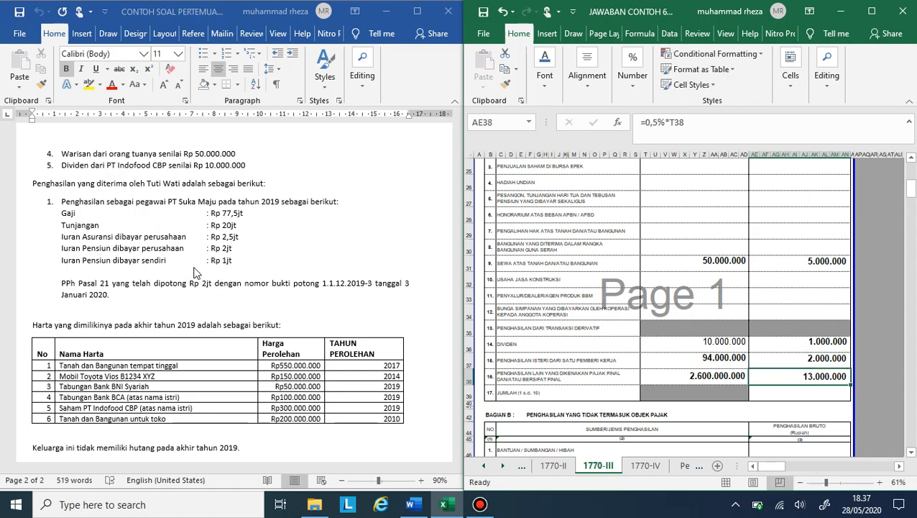
Step: Total the PPh Terutang column in row 17, Jumlah, with a SUM covering rows 9 to 16
key("Return")
scroll(194, 280, "down", 4)
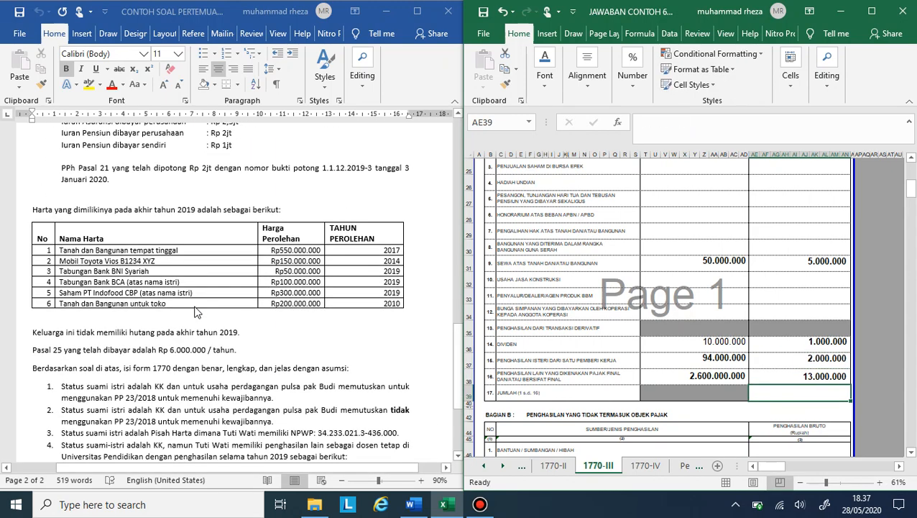
scroll(195, 310, "up", 4)
type("=sum")
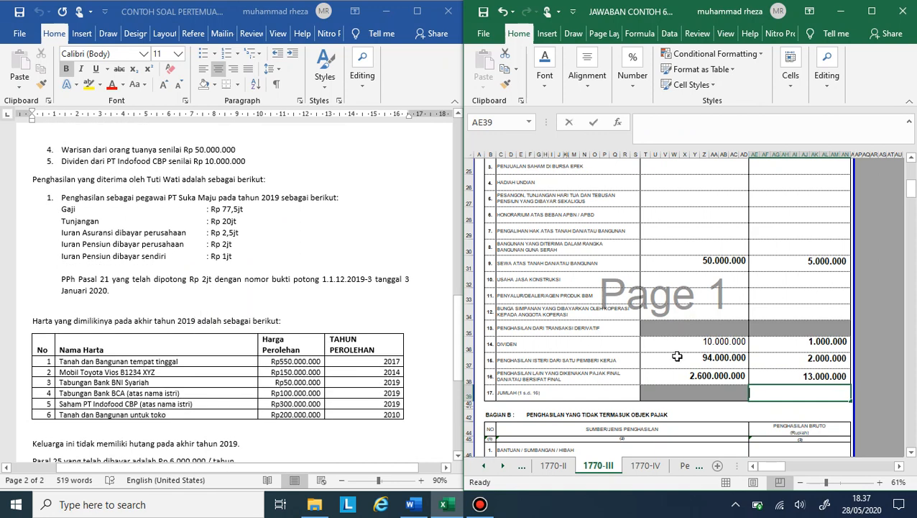
type("(")
key("Up")
key("shift+Up")
key("shift+Up")
key("shift+Up")
key("shift+Up")
key("shift+Up")
key("shift+Up")
key("shift+Up")
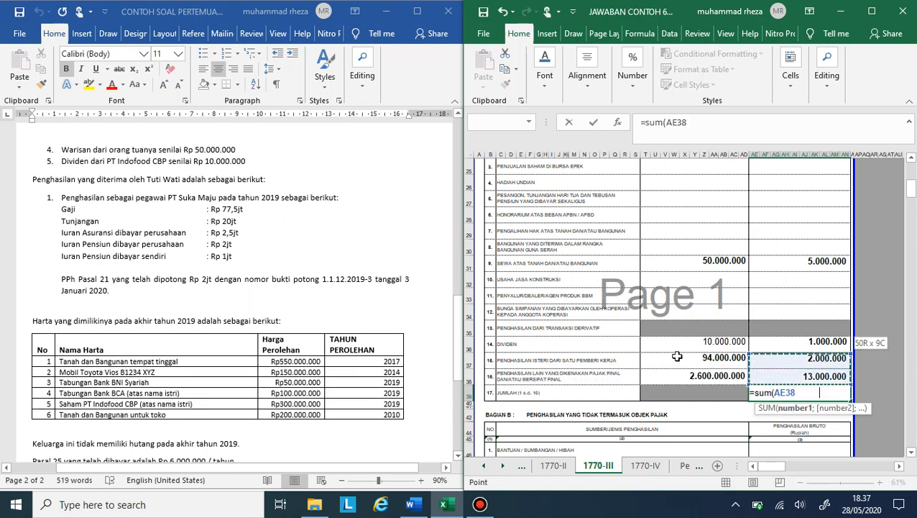
key("Return")
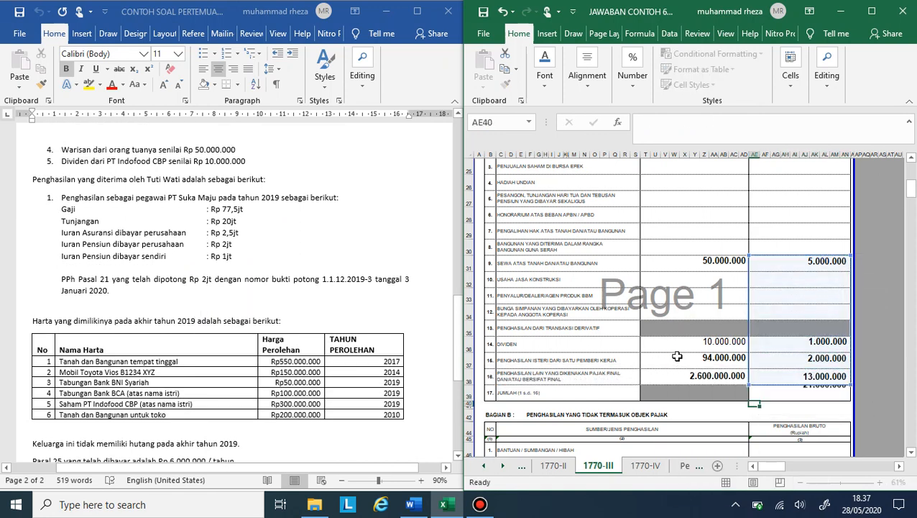
Step: Review the income items in the case document against the final-tax rows and look for non-taxable income for Bagian B
scroll(677, 356, "up", 3)
scroll(678, 356, "down", 4)
scroll(677, 355, "down", 2)
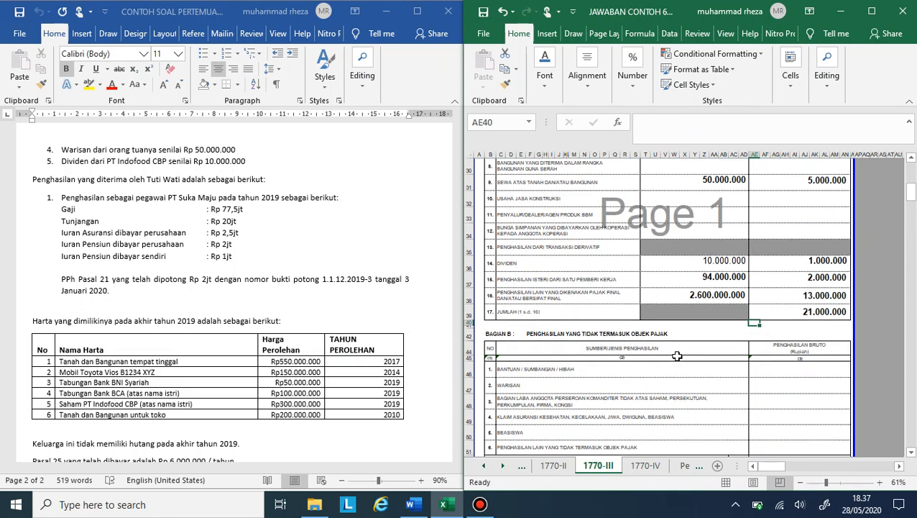
scroll(602, 328, "up", 1)
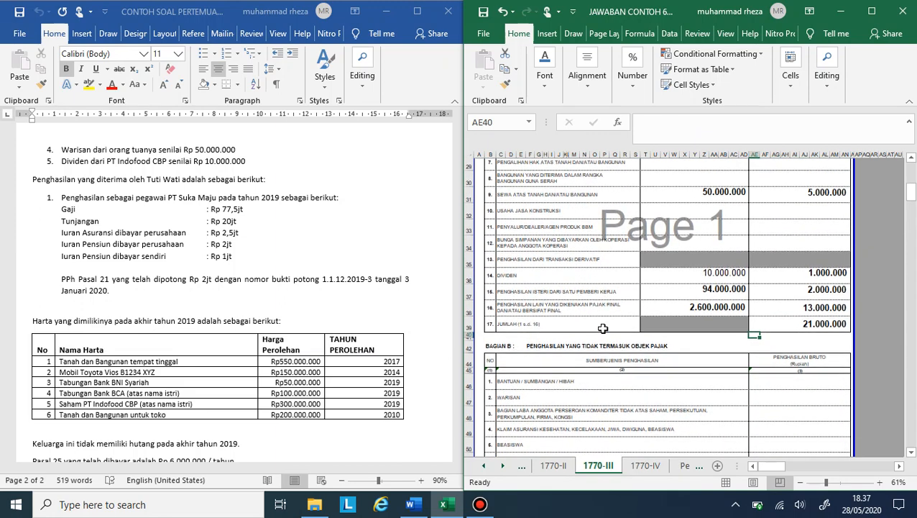
scroll(602, 329, "up", 1)
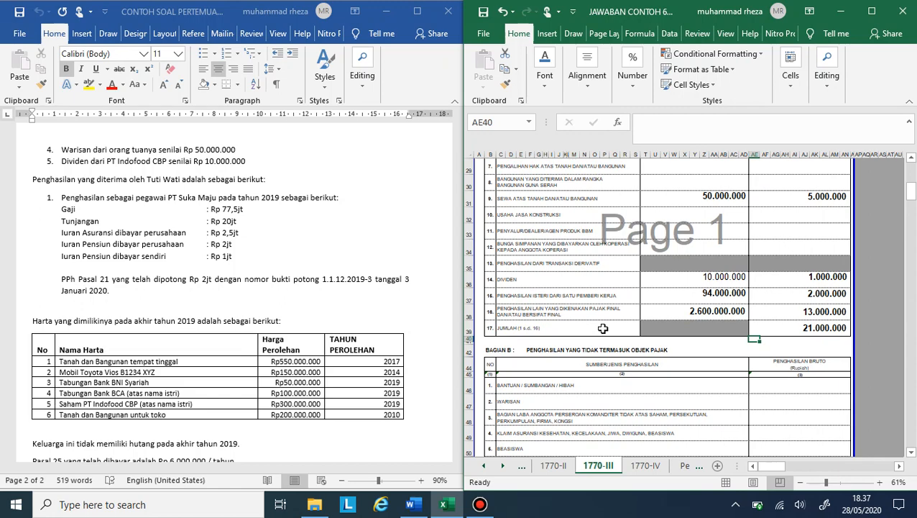
scroll(359, 321, "up", 5)
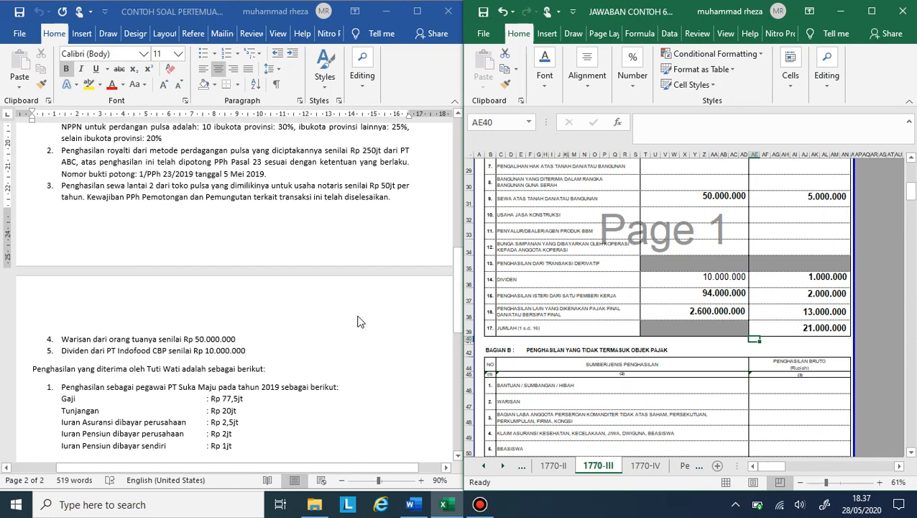
scroll(360, 322, "up", 3)
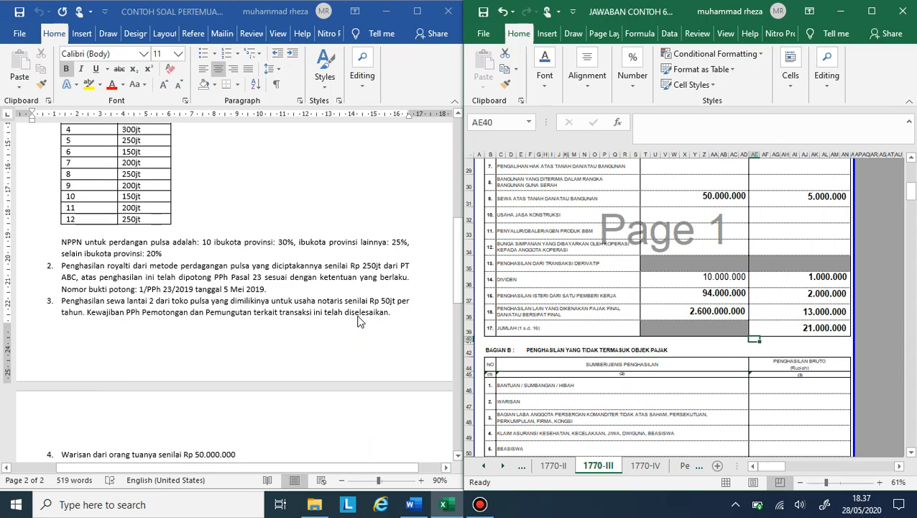
scroll(359, 322, "down", 2)
scroll(360, 322, "down", 4)
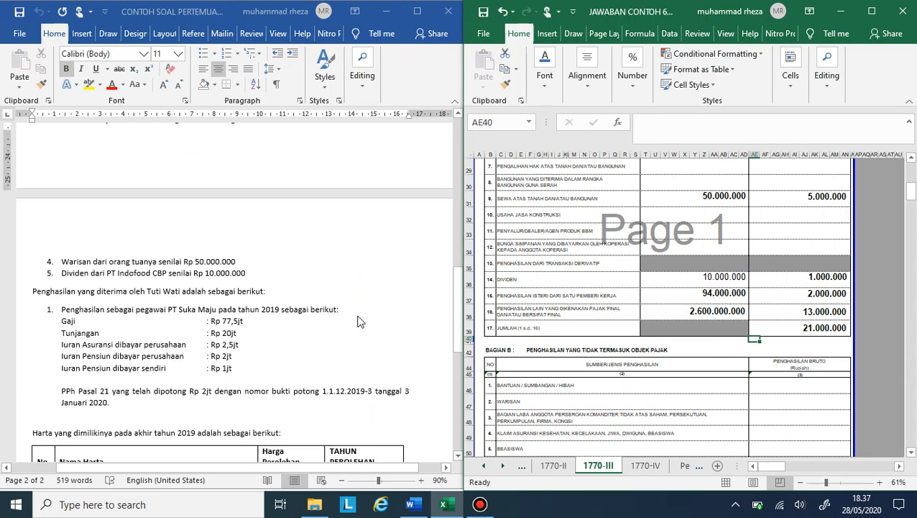
scroll(359, 322, "up", 3)
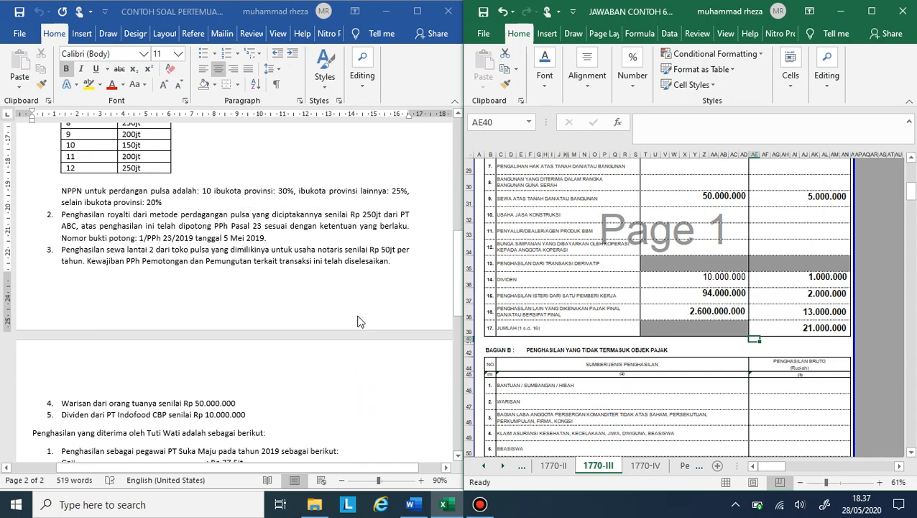
scroll(359, 321, "down", 6)
scroll(721, 316, "down", 2)
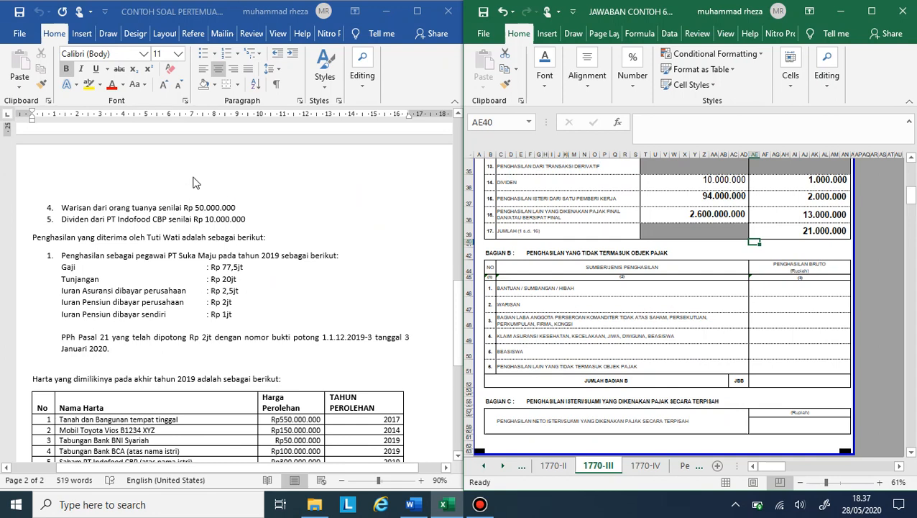
Step: Enter 50.000.000 as gross income for row 2, Warisan, in Bagian B
left_click(832, 307)
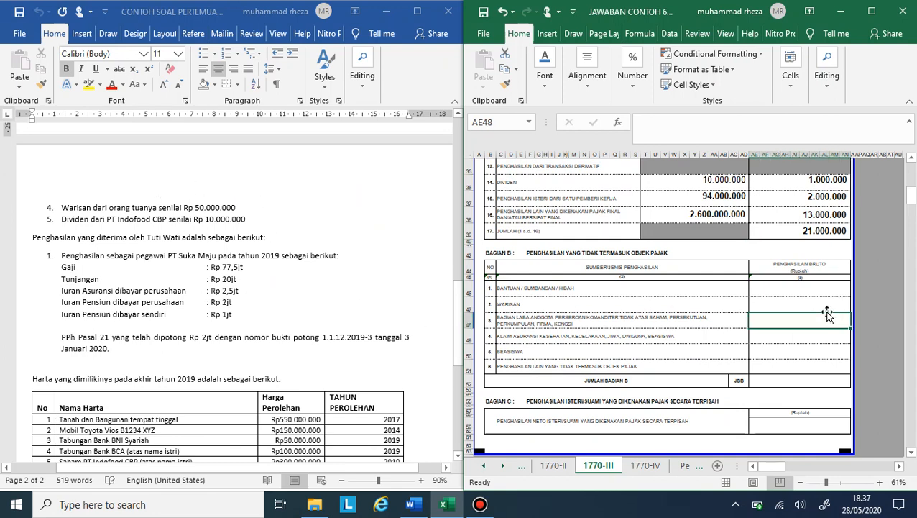
type("50000000")
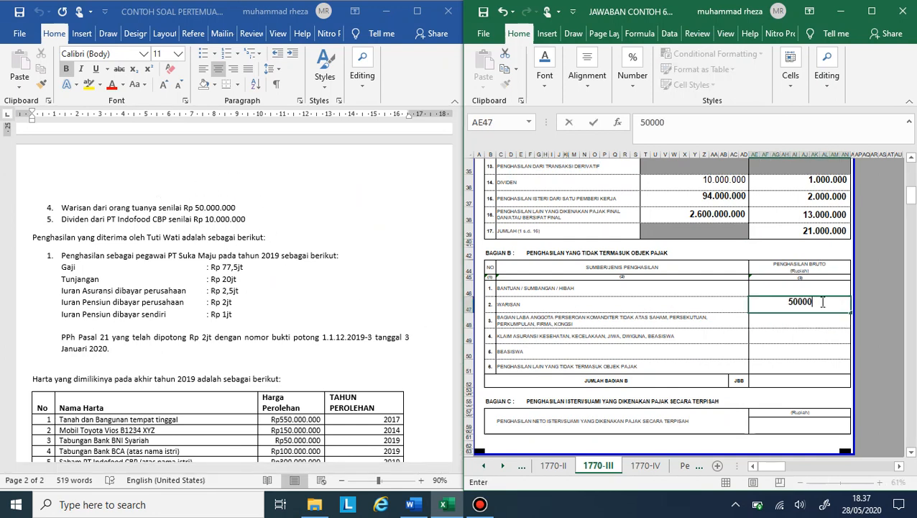
key("Return")
key("Return")
key("Return")
key("Return")
key("Return")
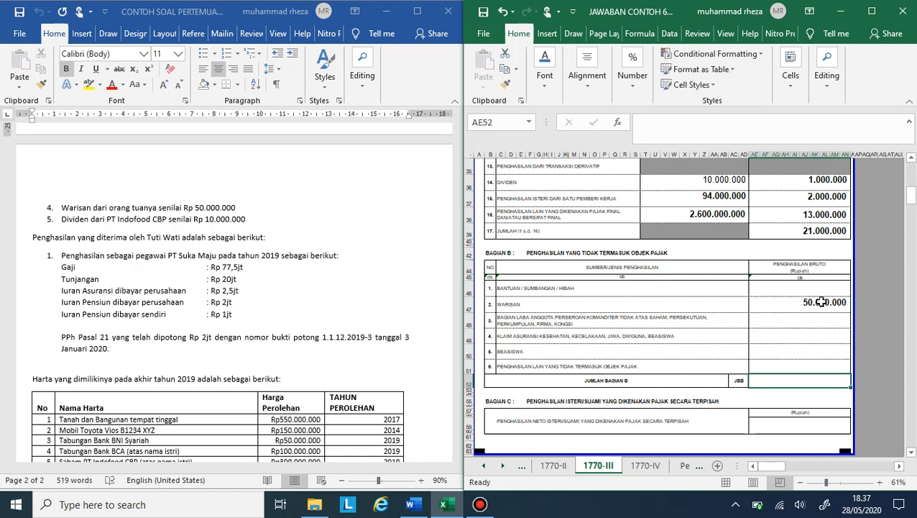
Step: Try to fill Jumlah Bagian B with a reference to an income row of the section
type("=")
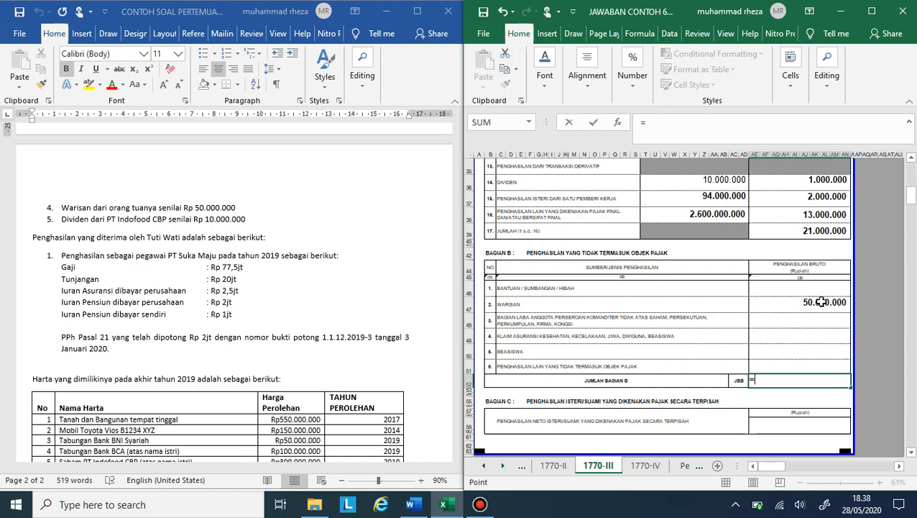
key("Up")
key("Up")
key("Up")
key("Up")
key("Up")
key("Up")
key("Return")
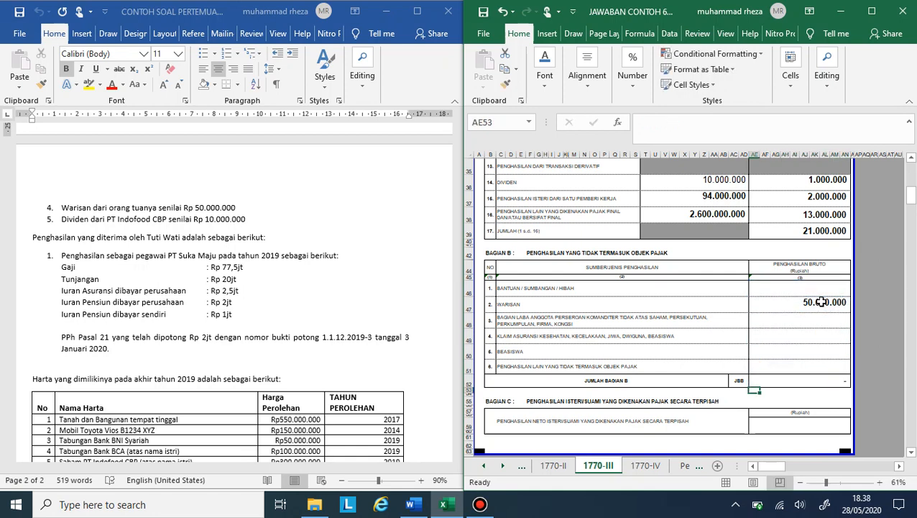
Step: Set Jumlah Bagian B with a formula that references the Warisan amount
key("Up")
type("=")
key("Up")
key("Up")
key("Up")
key("Up")
key("Up")
key("Up")
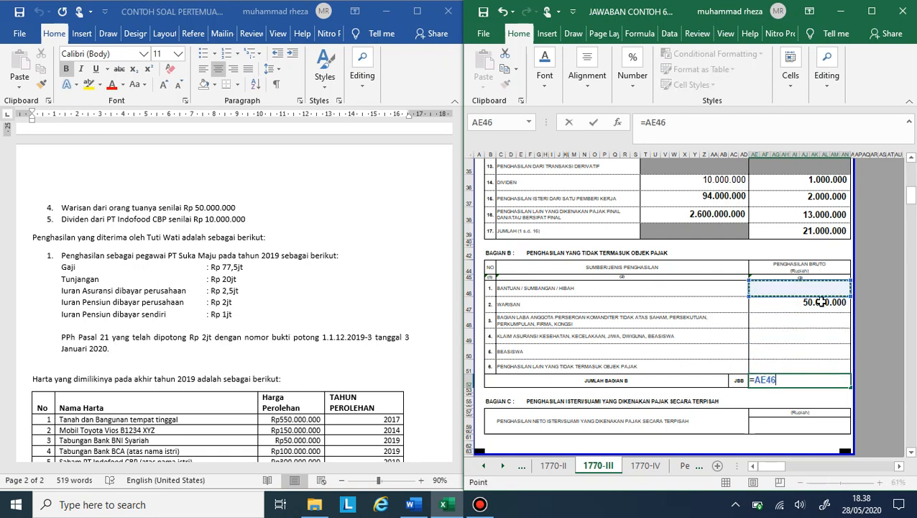
key("Down")
key("Return")
scroll(821, 302, "down", 1)
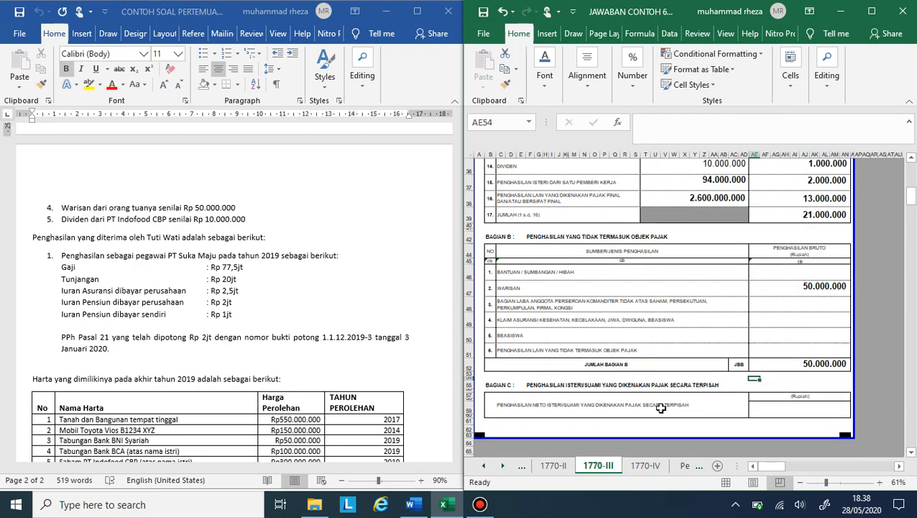
Step: Review sheet 1770-III, then look through the case document for income with tax withheld by another party for sheet 1770-II
left_click(554, 465)
left_click(598, 465)
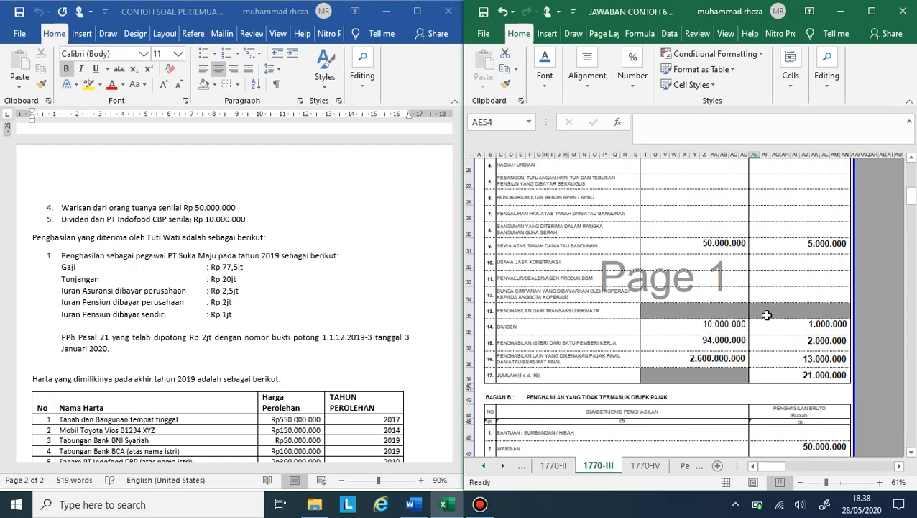
scroll(767, 314, "up", 5)
scroll(768, 314, "up", 1)
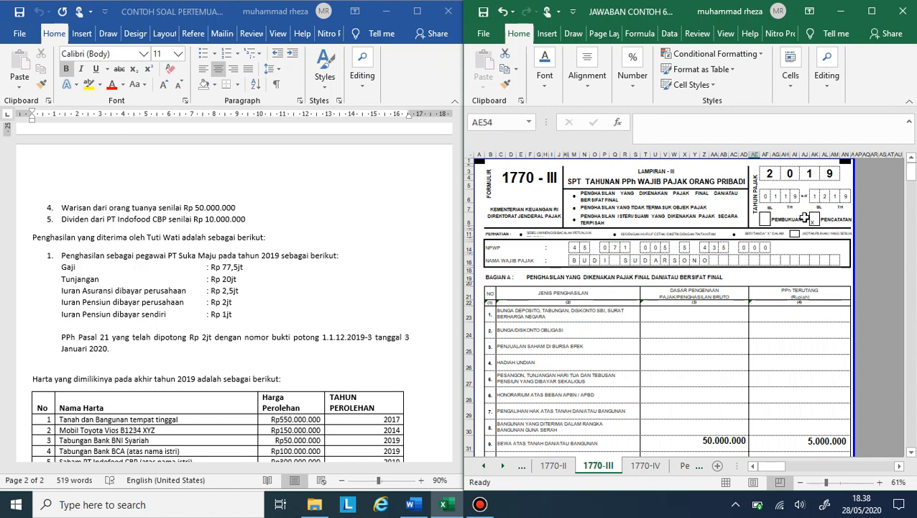
left_click(550, 466)
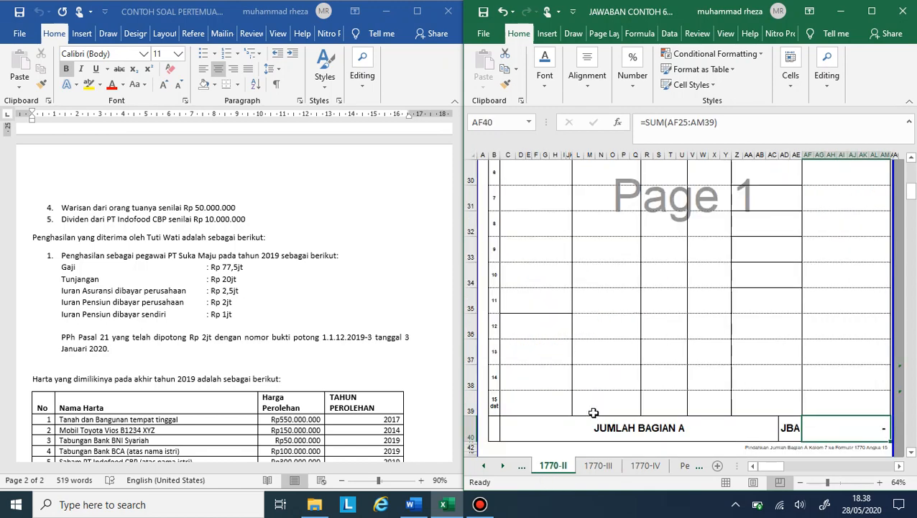
scroll(703, 249, "up", 10)
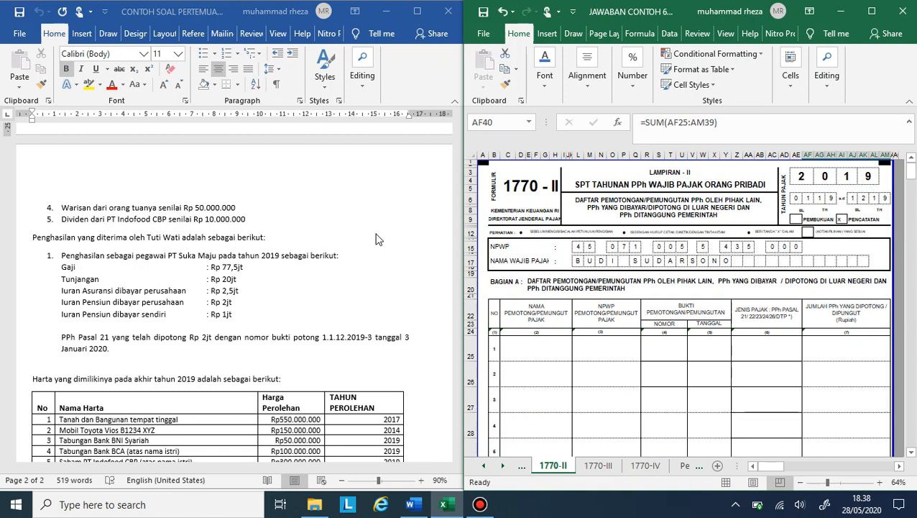
scroll(245, 253, "up", 8)
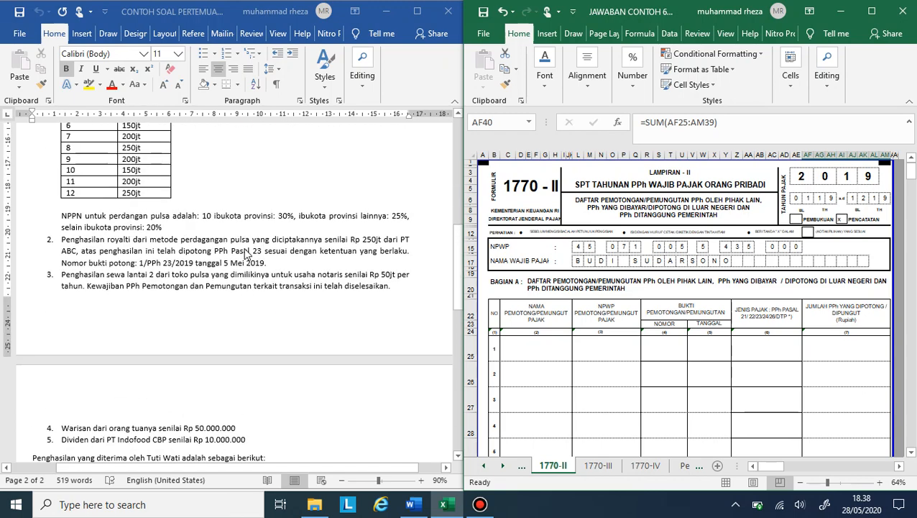
scroll(244, 253, "up", 4)
scroll(244, 253, "down", 5)
scroll(244, 254, "up", 4)
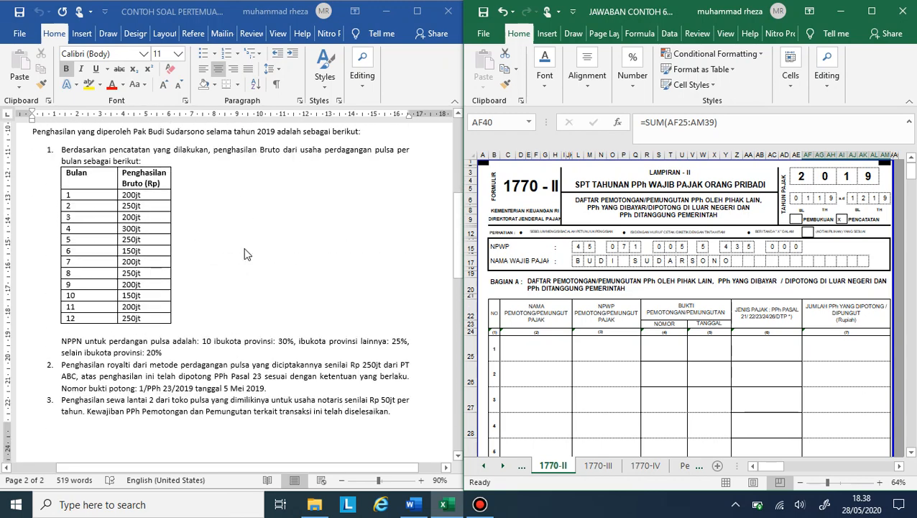
scroll(244, 253, "up", 1)
scroll(244, 253, "up", 4)
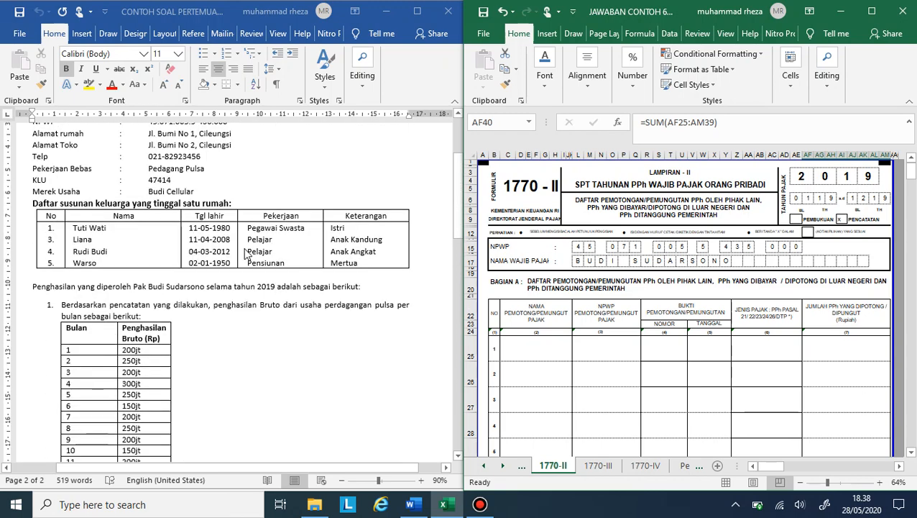
scroll(244, 253, "down", 3)
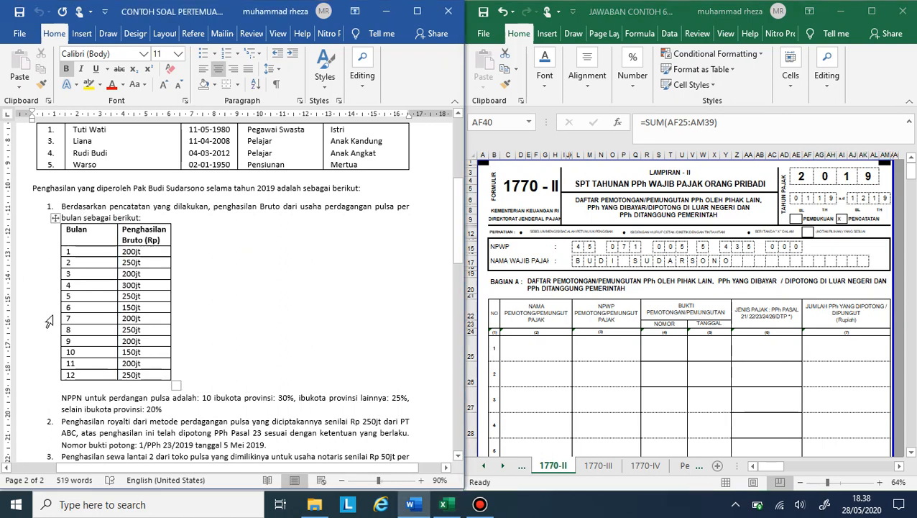
scroll(127, 379, "down", 4)
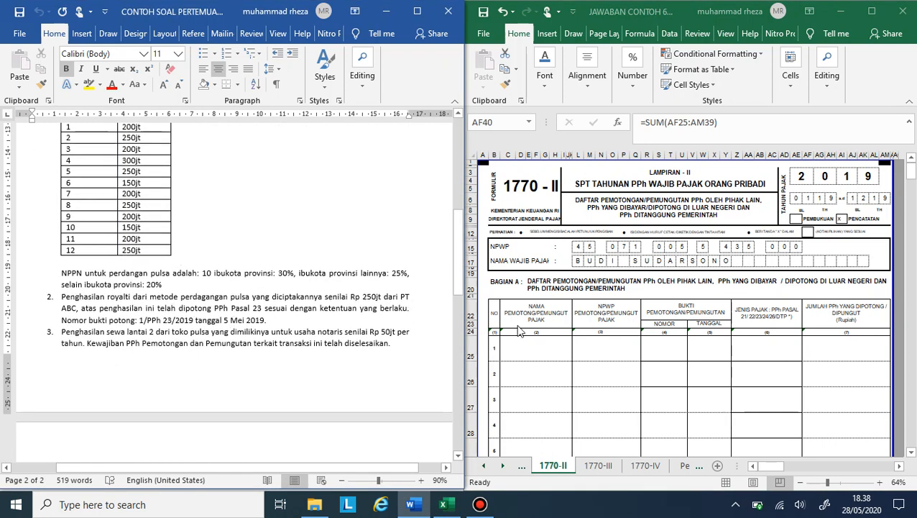
Step: In row 1 of Bagian A on sheet 1770-II, enter PT ABC as the withholder's name and fill in its NPWP
left_click(540, 340)
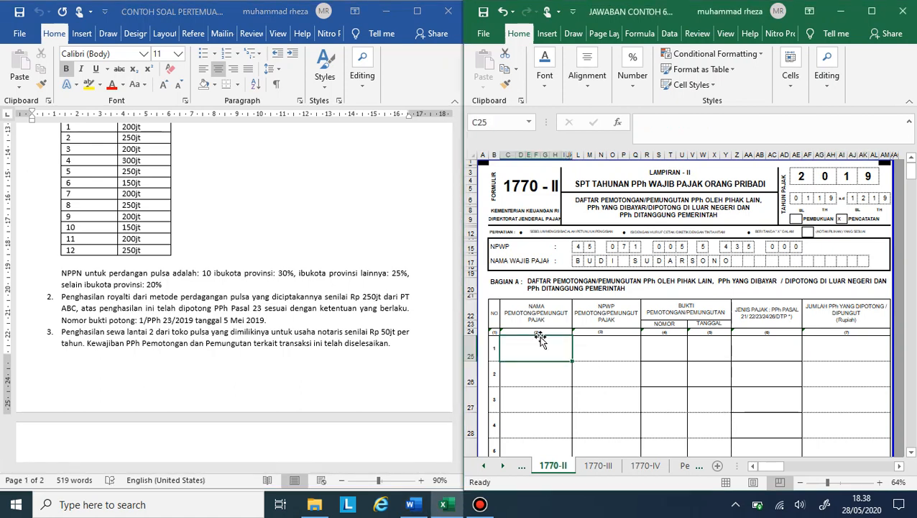
type("pt")
key("BackSpace")
key("BackSpace")
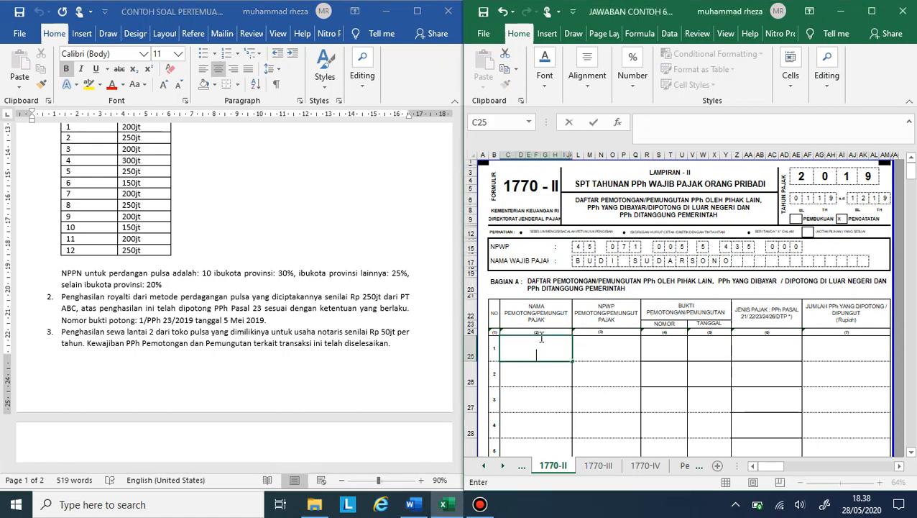
type("PT ABC")
key("Tab")
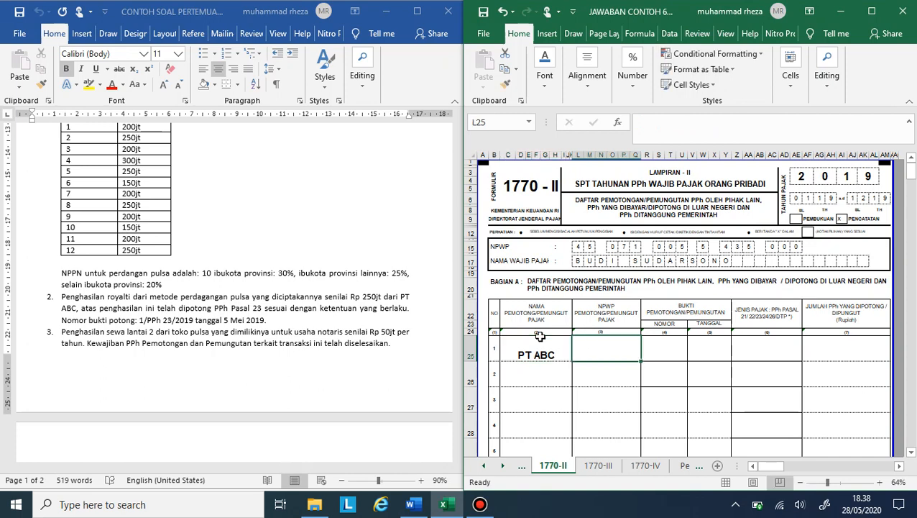
type("32.222")
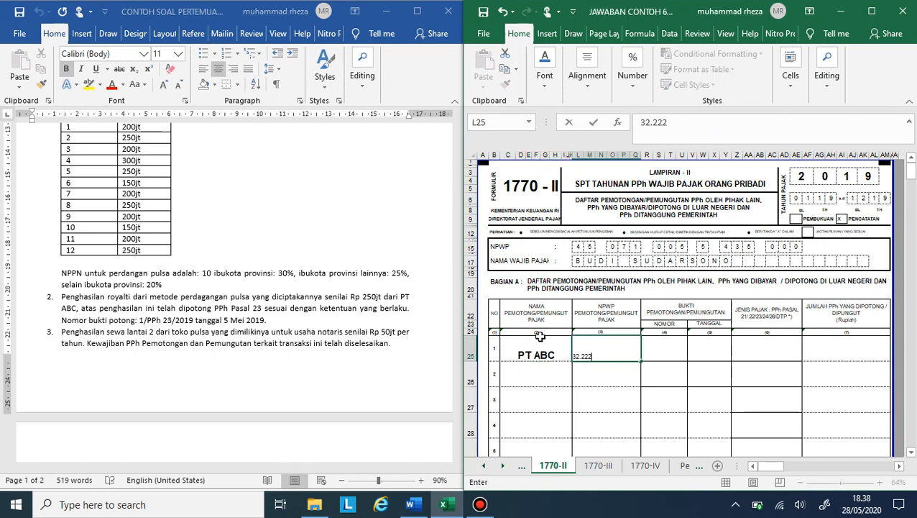
type(".222.2")
type("-432.000")
key("Return")
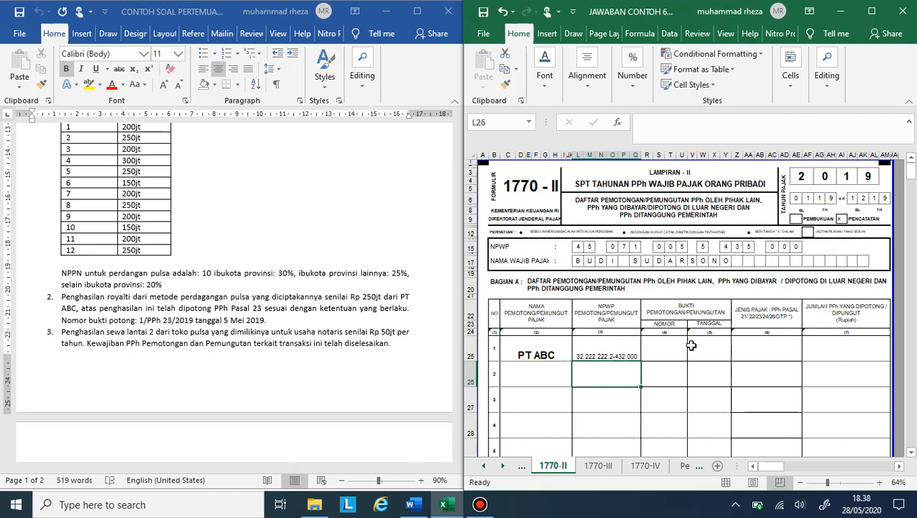
Step: Enter 1/PPh 23/2019 as the withholding slip number in PT ABC's row
left_click(661, 345)
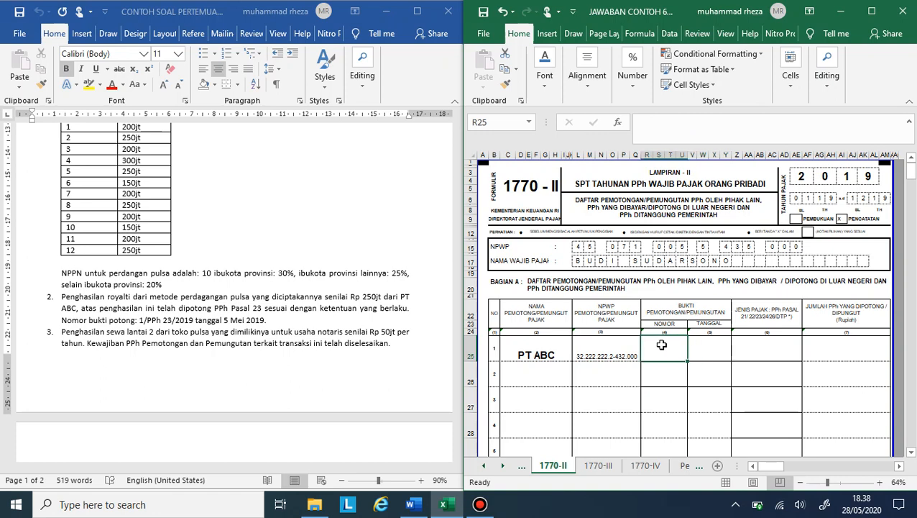
type("1/")
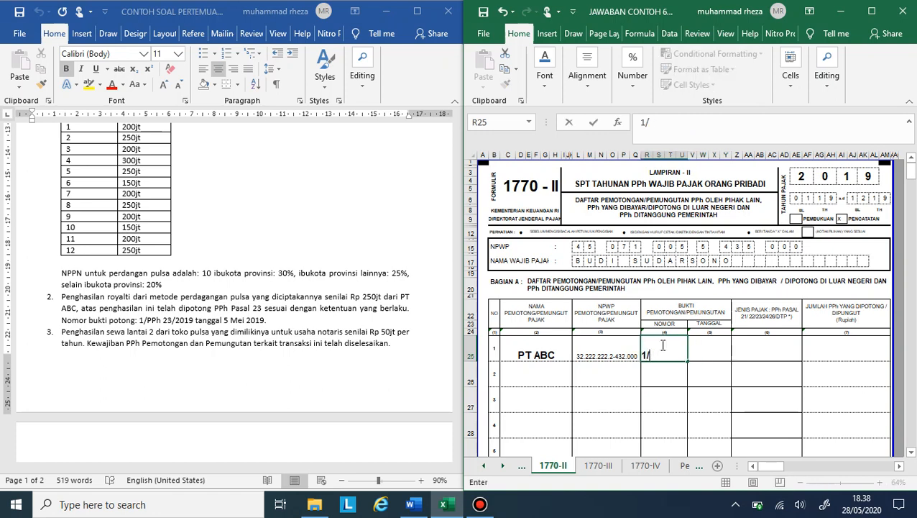
type("PPh 23/")
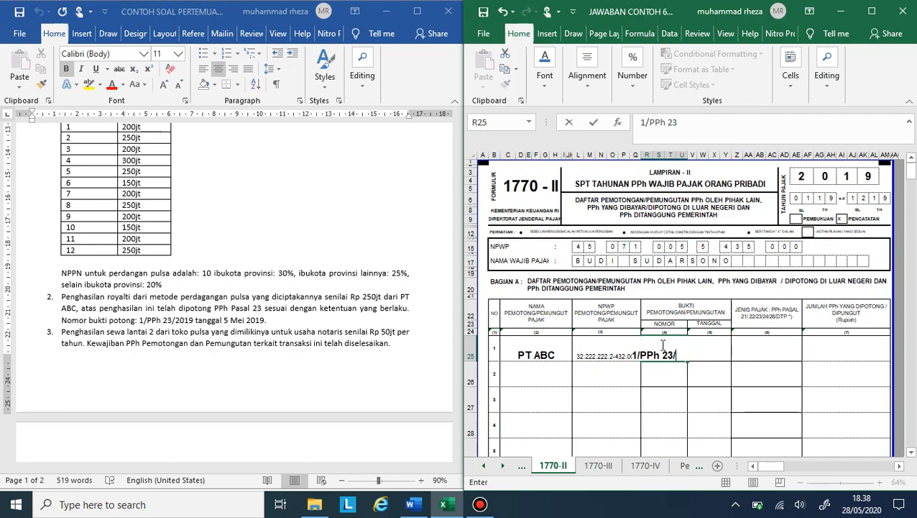
type("2019")
key("Return")
Step: Enter 05/05/2019 as the withholding slip date in PT ABC's row
left_click(710, 338)
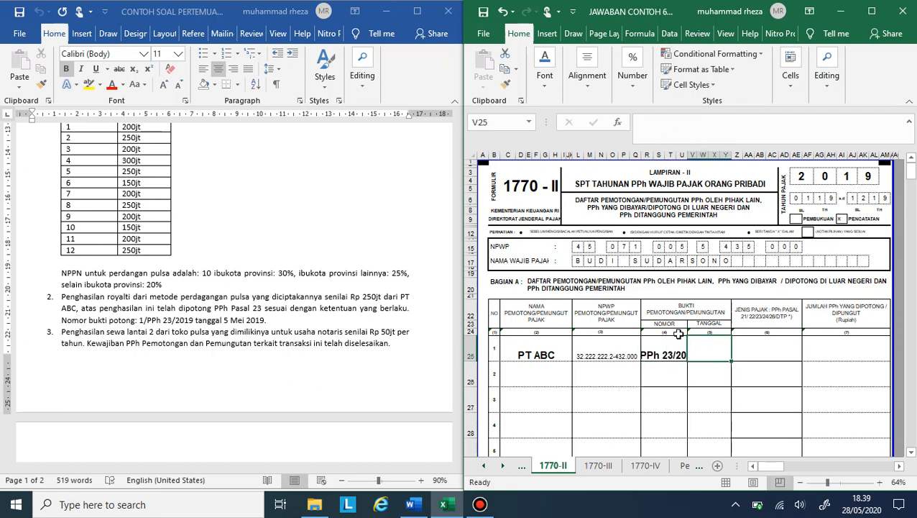
type("05/05/1")
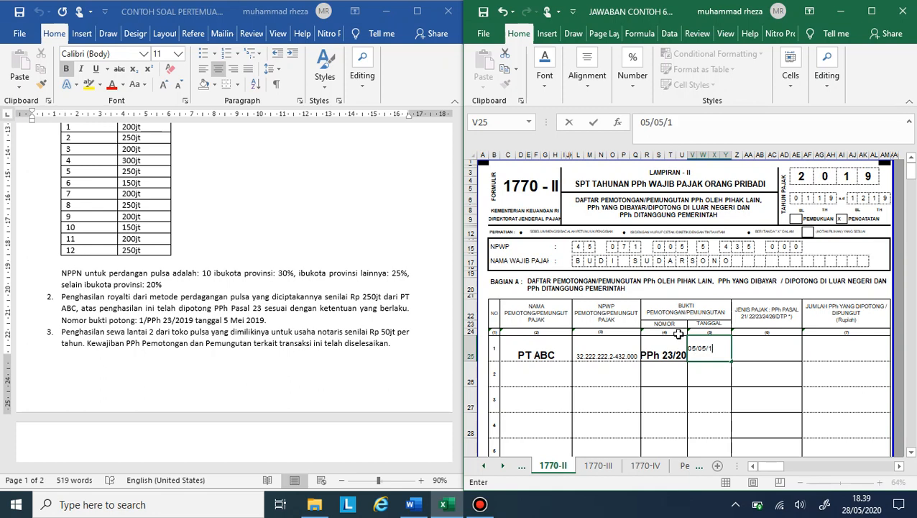
type("0")
key("BackSpace")
key("BackSpace")
type("2019")
key("Return")
Step: Set PT ABC's tax type to 23 and calculate the withheld tax with the formula =250000000*15%
left_click(758, 353)
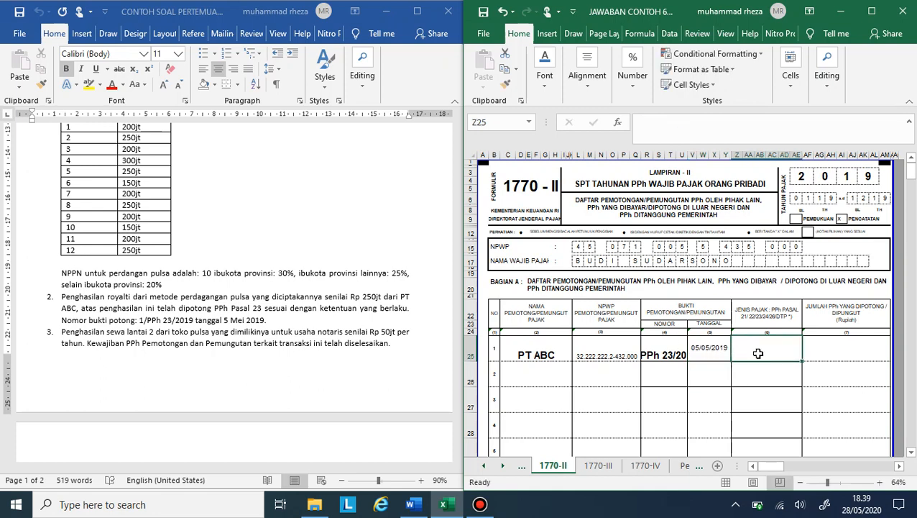
type("23")
left_click(817, 354)
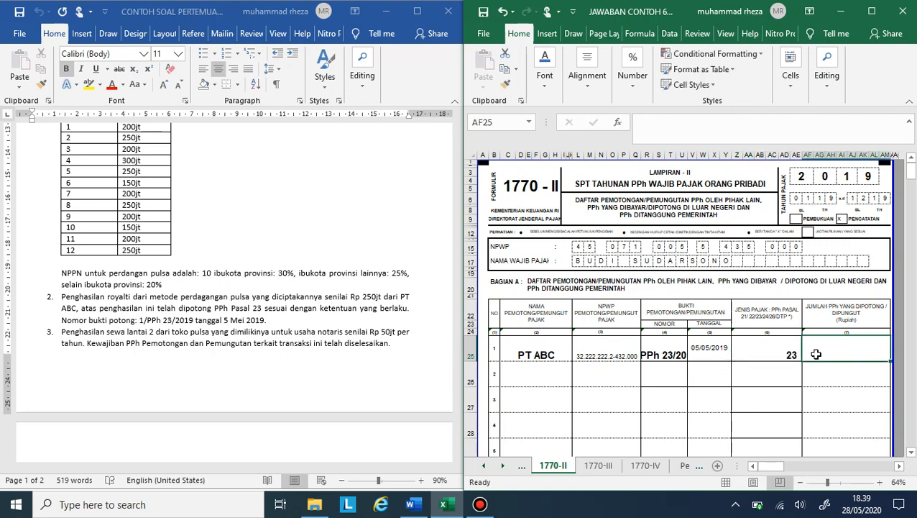
type("=250")
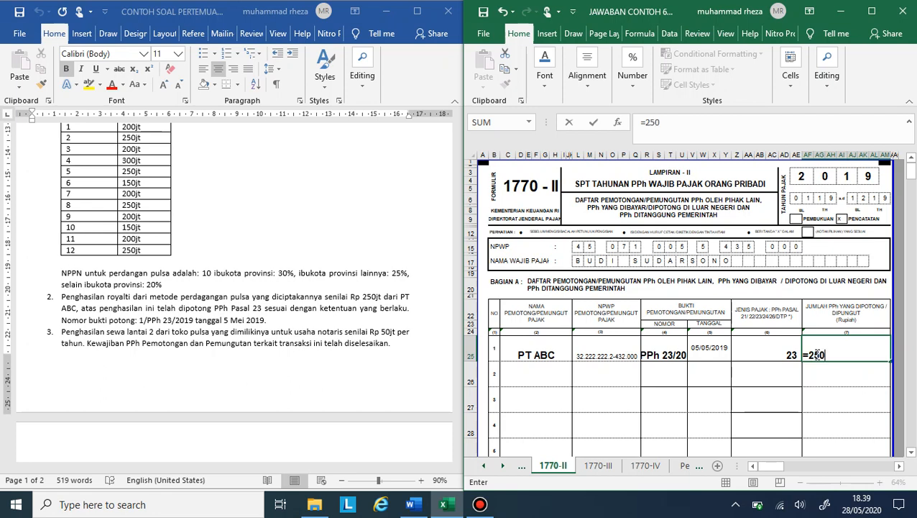
type("000000")
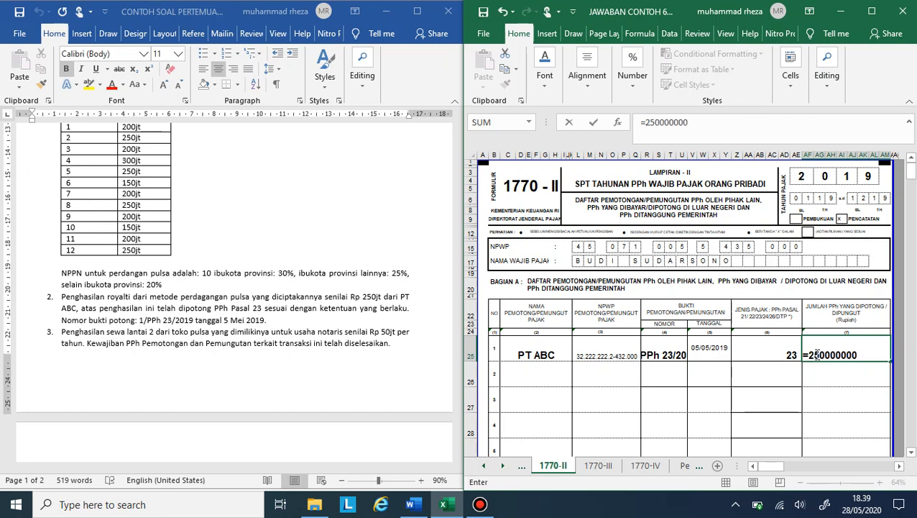
type("*15%")
key("Return")
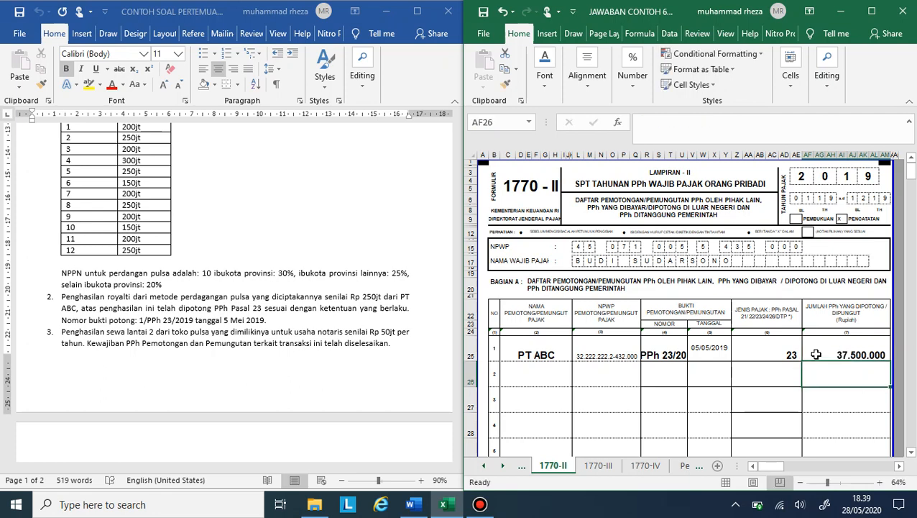
left_click(836, 355)
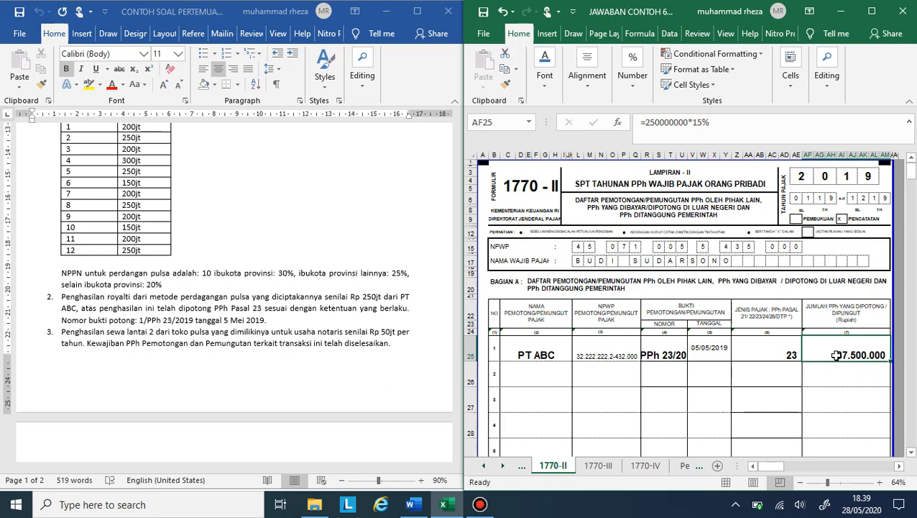
Step: Check the remaining income items in the case document for other withheld tax and review Jumlah Bagian A on sheet 1770-II
scroll(836, 354, "down", 3)
scroll(630, 343, "up", 1)
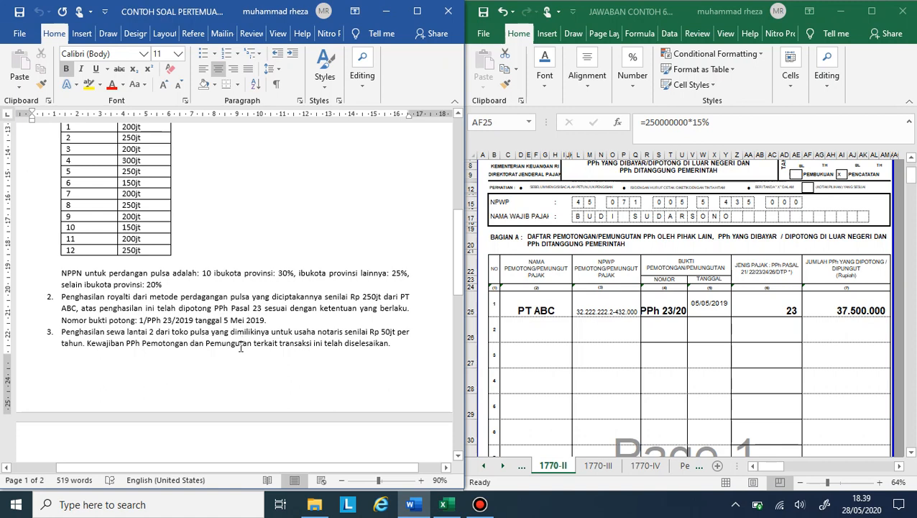
scroll(206, 353, "down", 5)
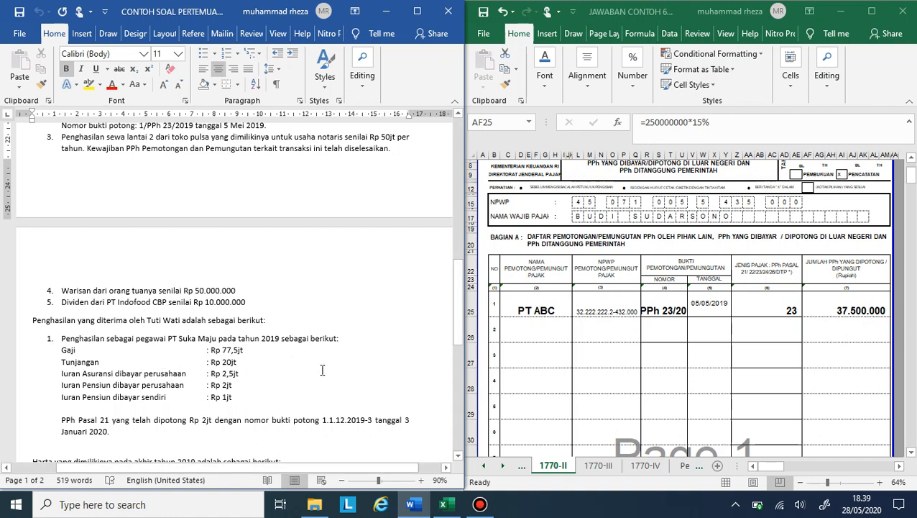
scroll(390, 446, "down", 3)
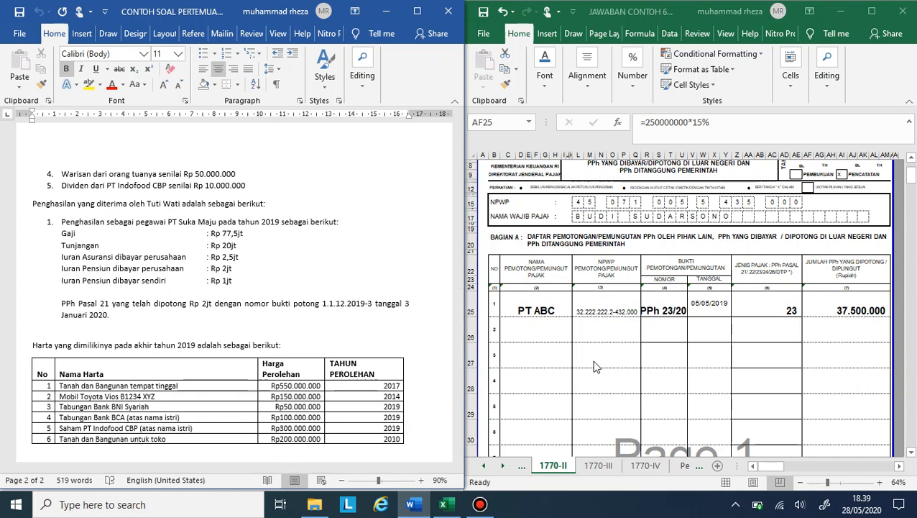
scroll(591, 359, "down", 8)
scroll(783, 279, "down", 2)
scroll(806, 264, "up", 3)
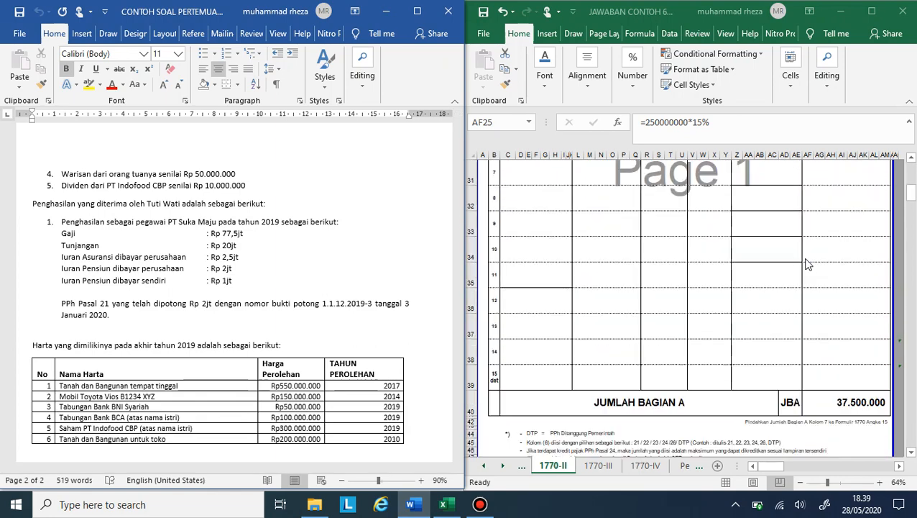
scroll(870, 245, "up", 9)
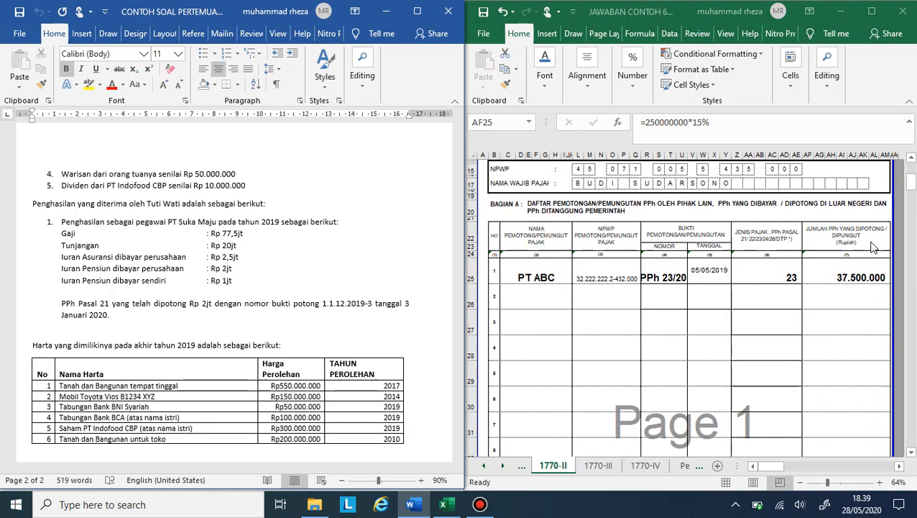
scroll(417, 269, "up", 8)
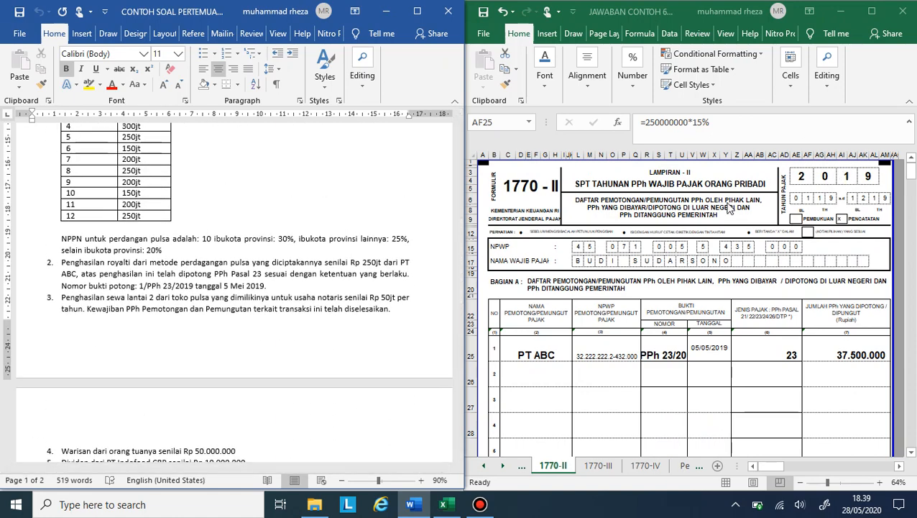
Step: Open sheet 1770-I-hal 1 and examine its Bagian A section for taxpayers who keep full bookkeeping
left_click(484, 466)
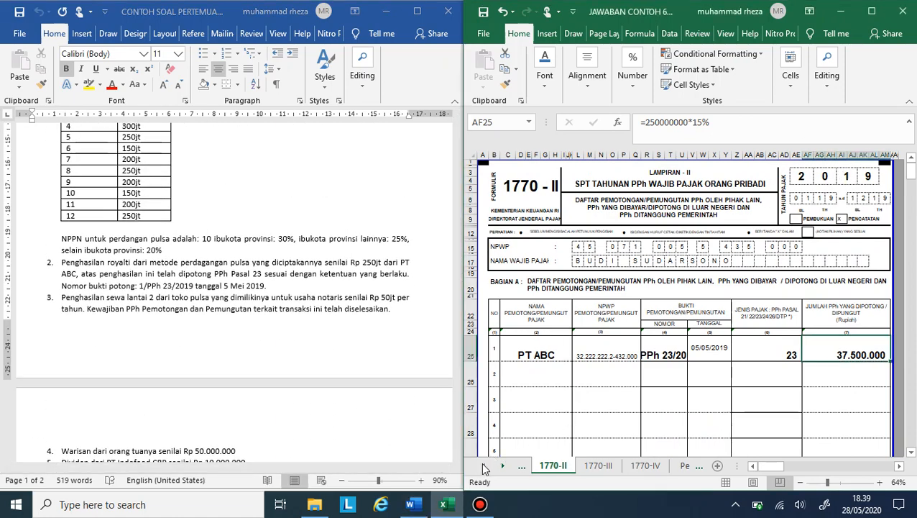
left_click(484, 466)
left_click(484, 466)
left_click(562, 469)
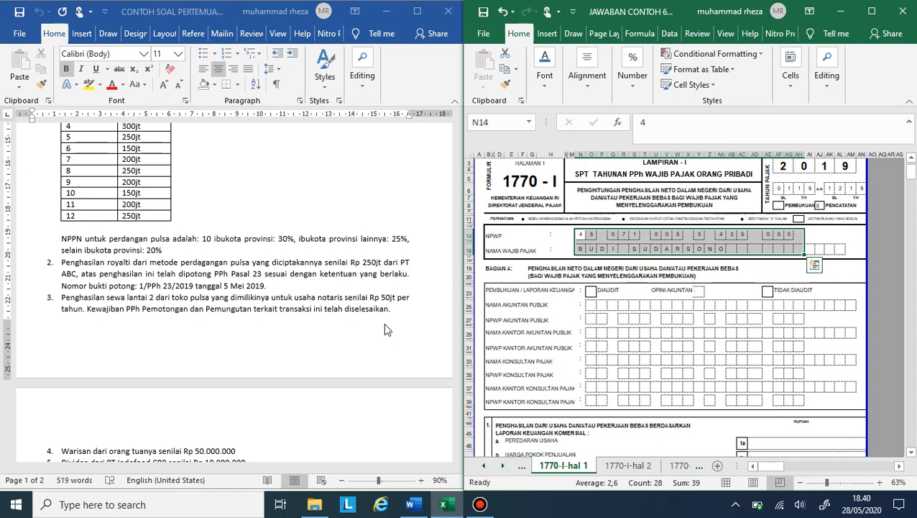
scroll(594, 305, "down", 4)
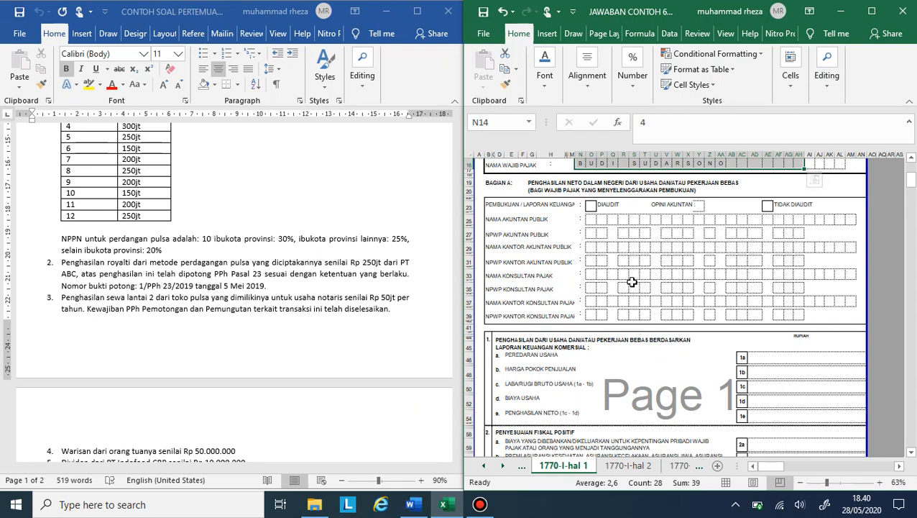
scroll(755, 294, "down", 2)
scroll(775, 309, "up", 7)
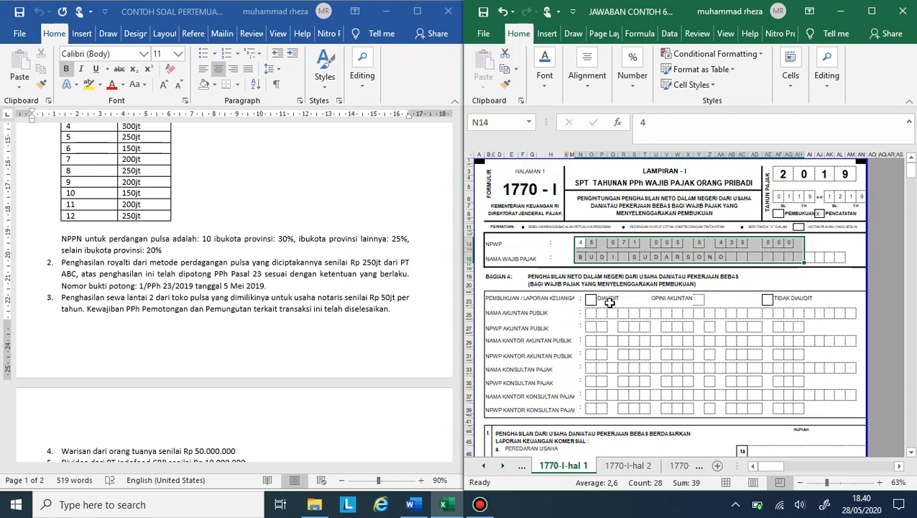
Step: Open sheet 1770-I-hal 2 and compare its Bagian B with the phone-credit trading income and NPPN rates in the case document
left_click(610, 301)
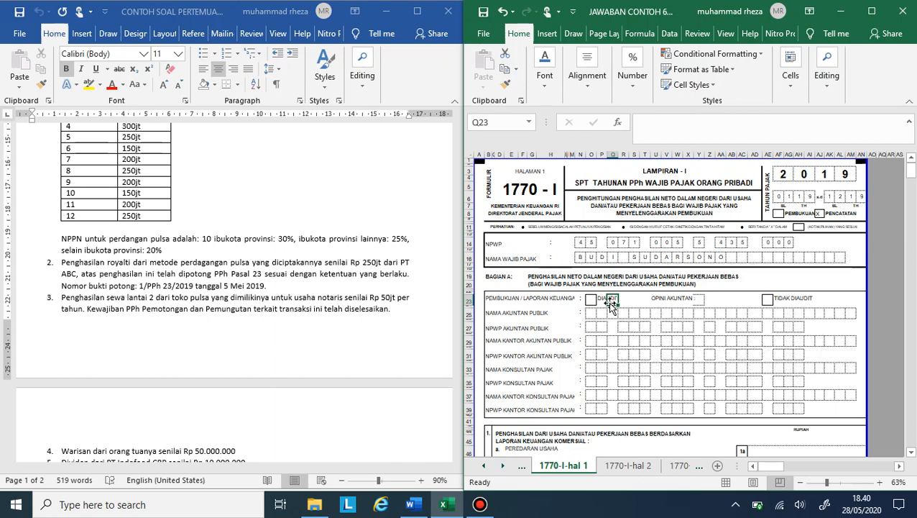
left_click(643, 466)
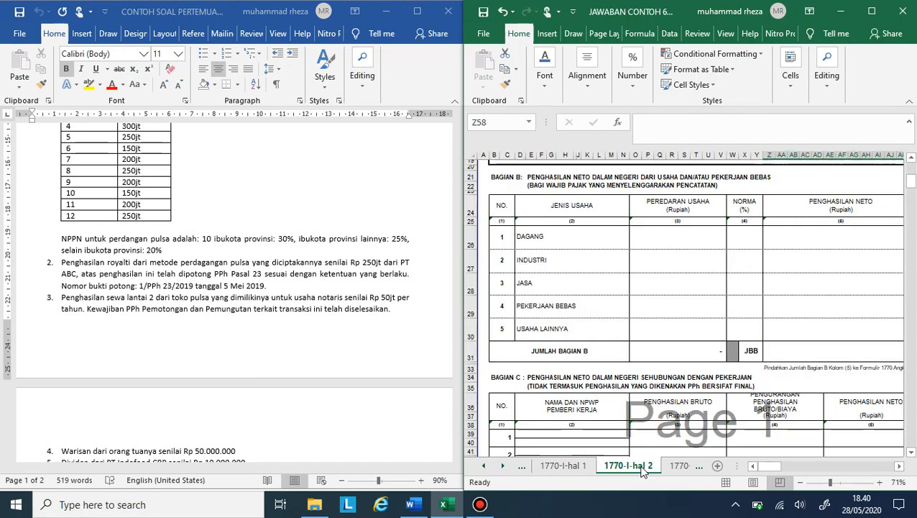
scroll(673, 331, "up", 6)
scroll(674, 331, "down", 2)
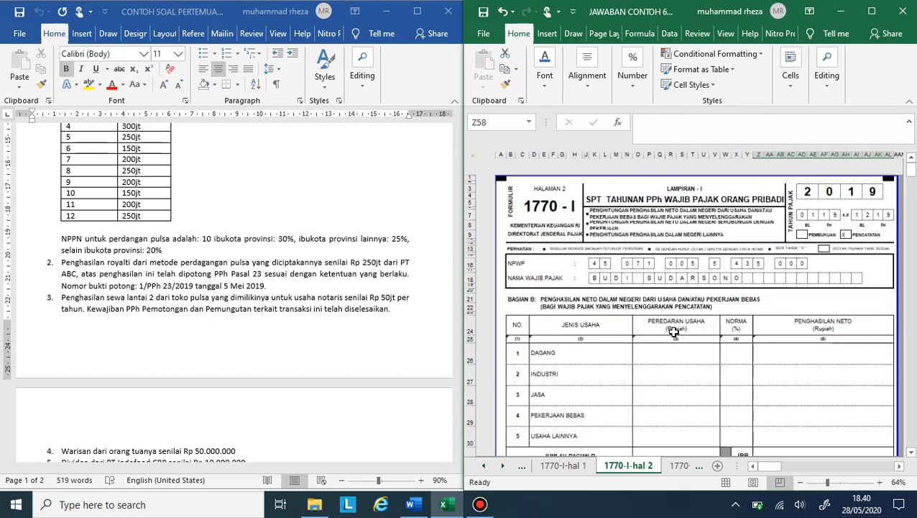
scroll(673, 332, "down", 2)
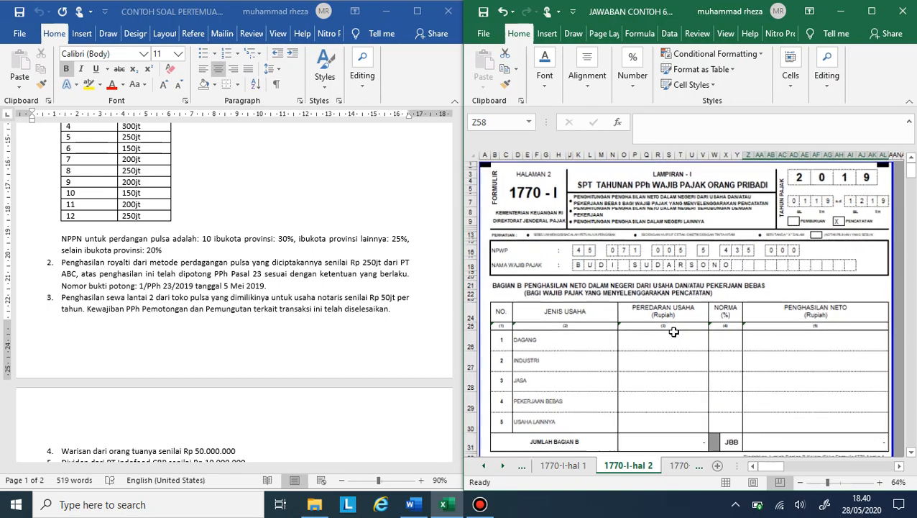
scroll(673, 332, "down", 2)
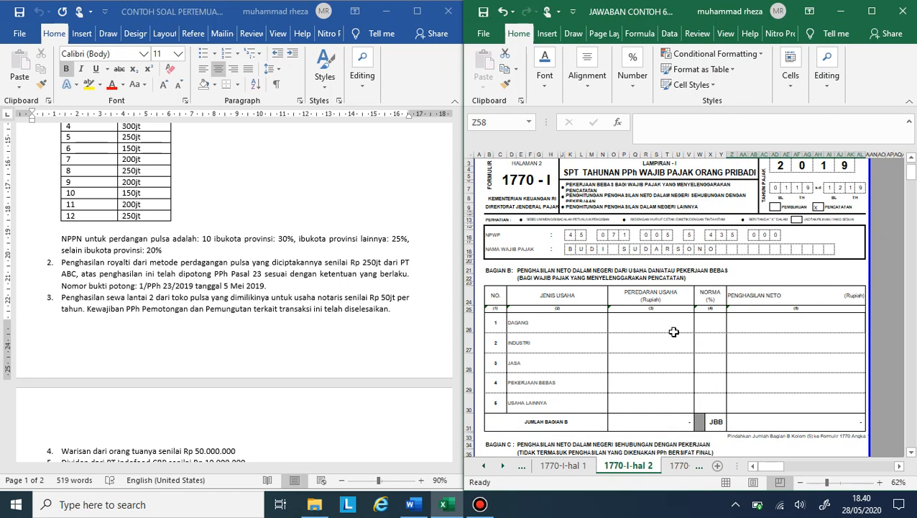
left_click(673, 332)
scroll(639, 362, "down", 6)
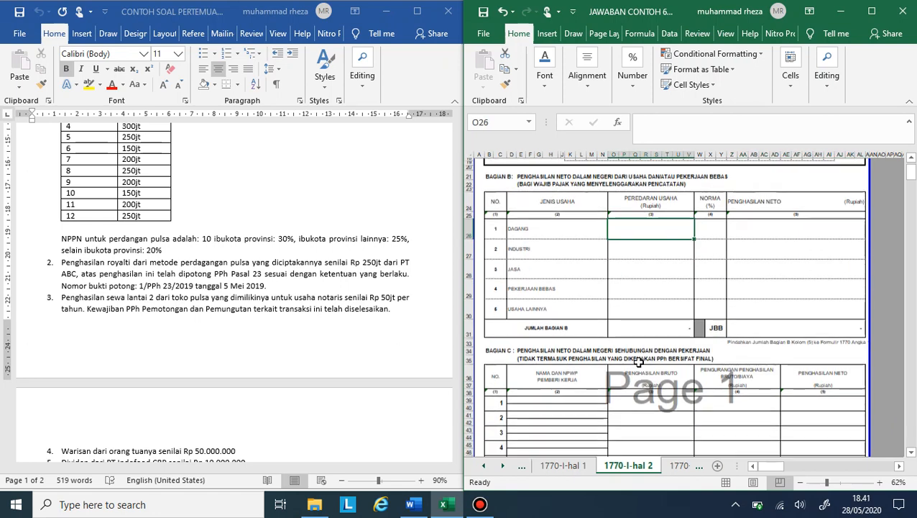
scroll(639, 362, "up", 5)
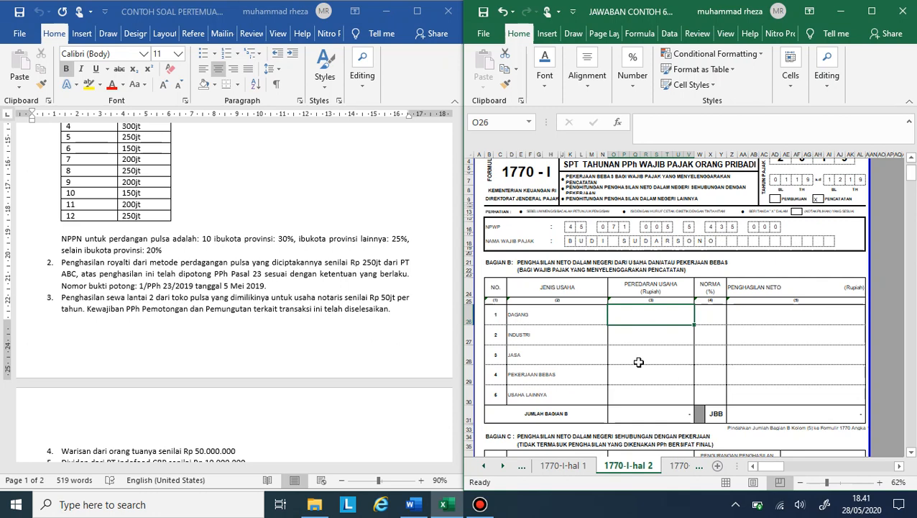
scroll(639, 363, "up", 1)
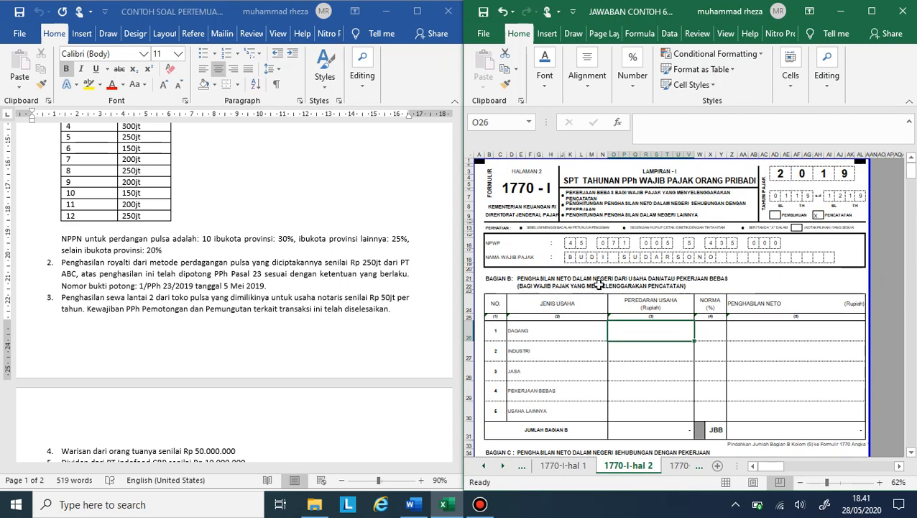
scroll(338, 282, "up", 2)
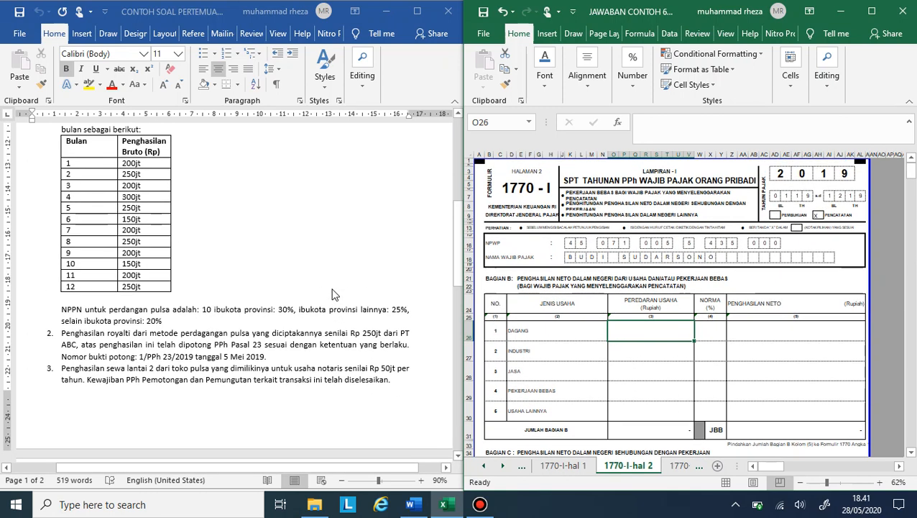
scroll(172, 196, "up", 2)
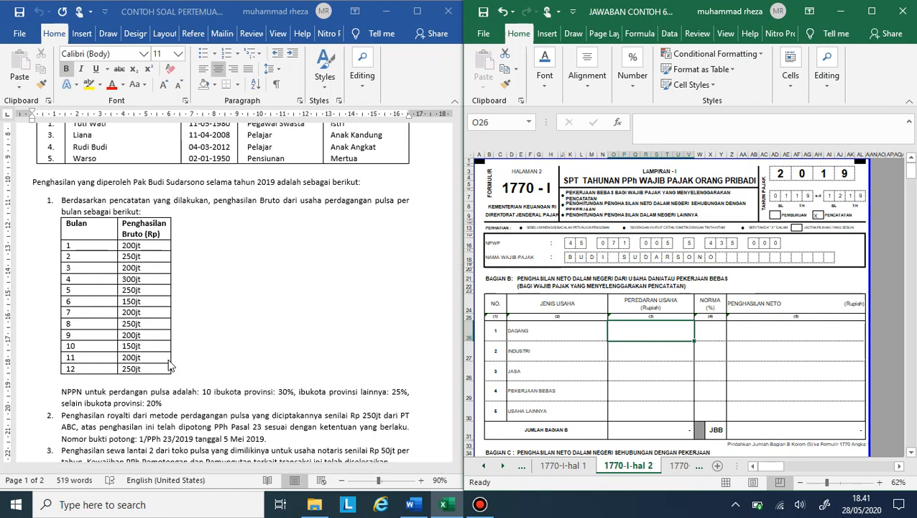
scroll(170, 367, "down", 2)
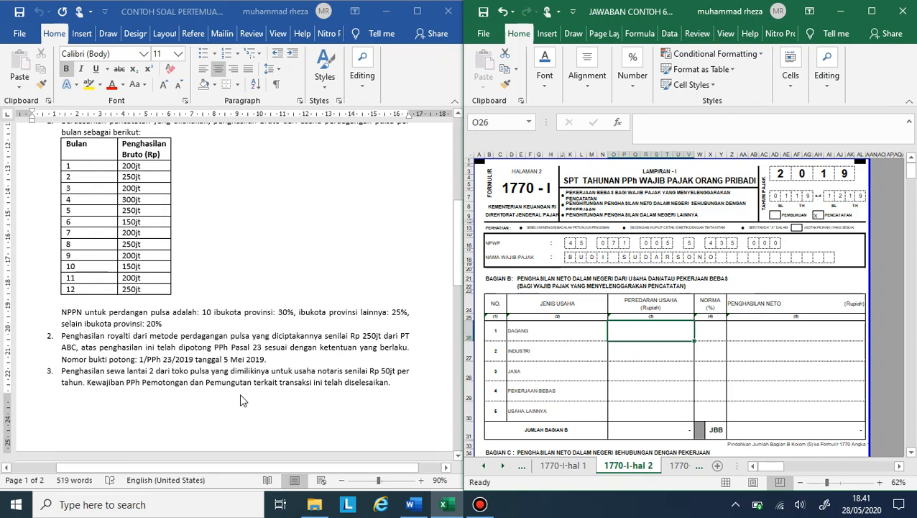
Step: Examine Bagian C on employment income alongside the wife's salary details and the filing assumptions in the case document
scroll(581, 408, "down", 5)
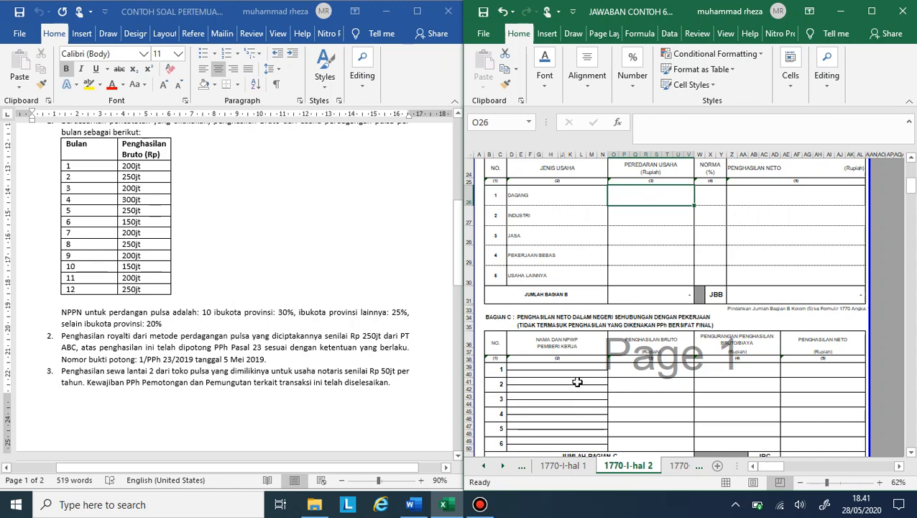
scroll(575, 389, "down", 1)
scroll(259, 359, "down", 5)
scroll(248, 326, "down", 3)
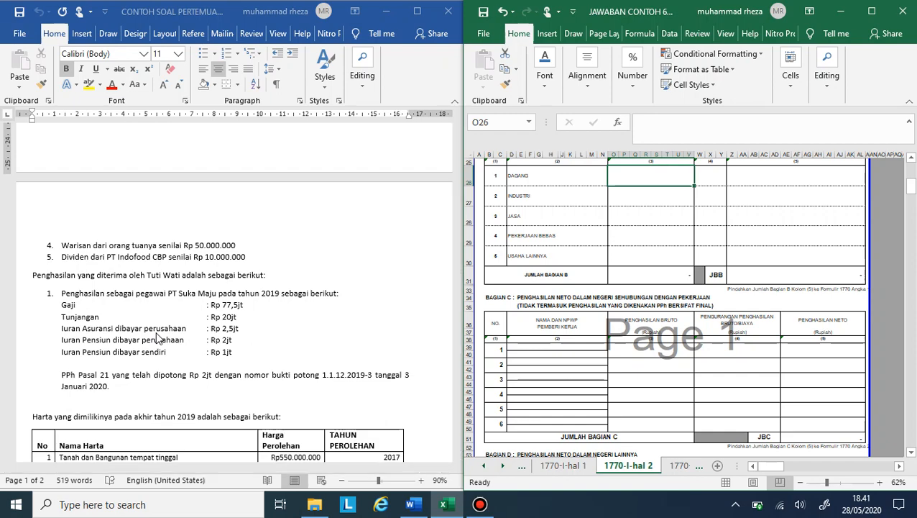
scroll(156, 338, "down", 10)
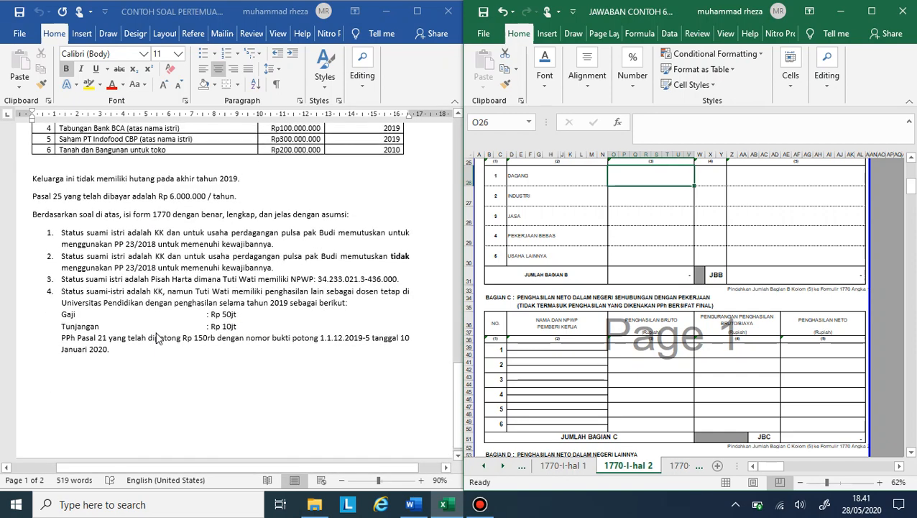
scroll(156, 338, "up", 8)
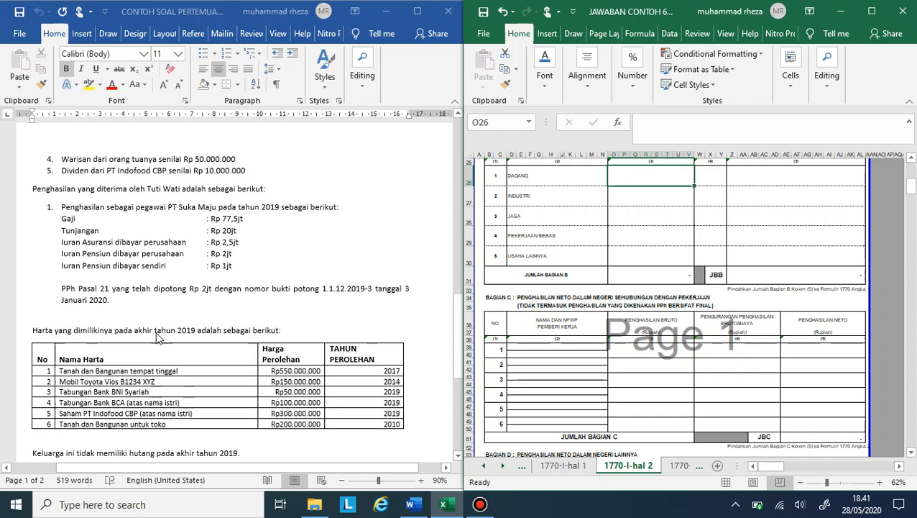
scroll(158, 338, "down", 1)
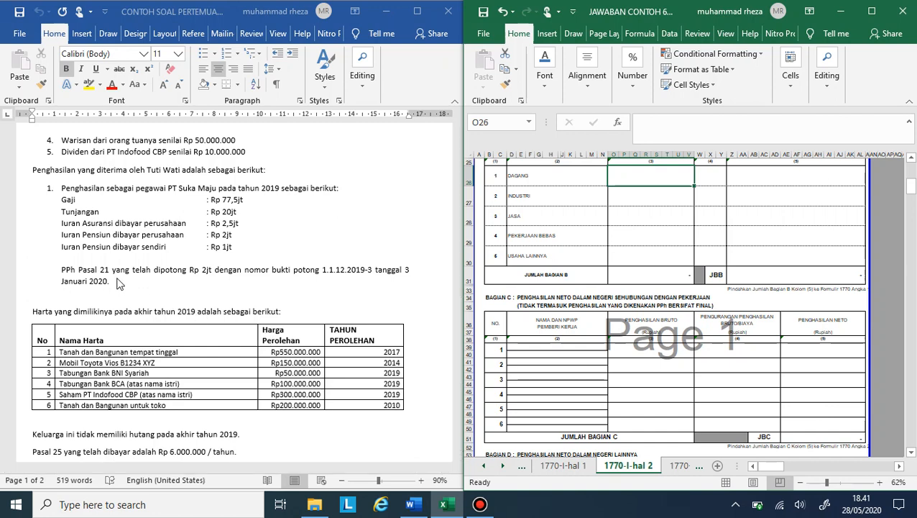
Step: Enter 250.000.000 as the net royalty income in the Royalti row of Bagian D on sheet 1770-I-hal 2
scroll(658, 252, "down", 4)
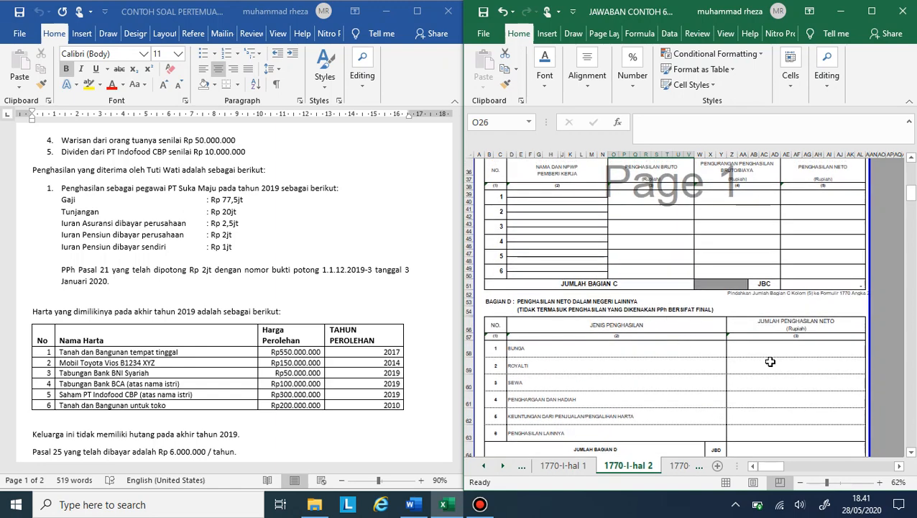
scroll(305, 342, "up", 10)
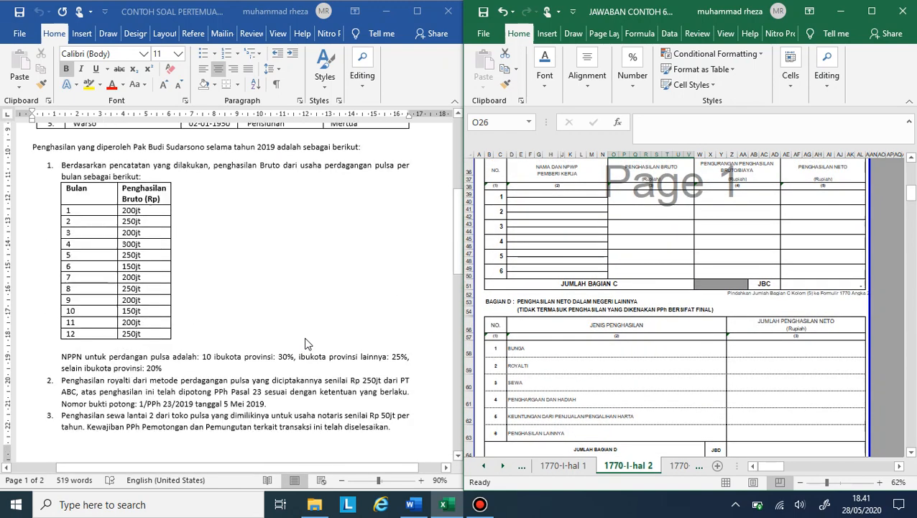
scroll(305, 344, "down", 1)
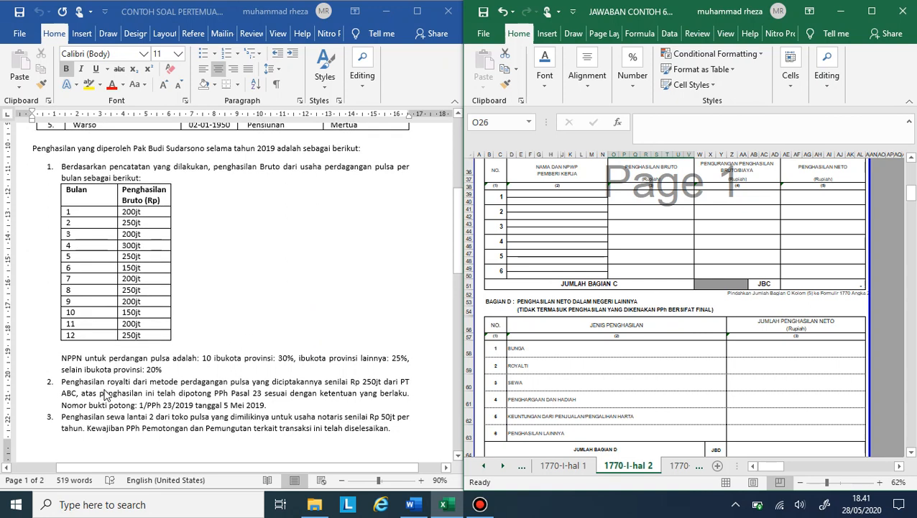
left_click(790, 366)
type("250")
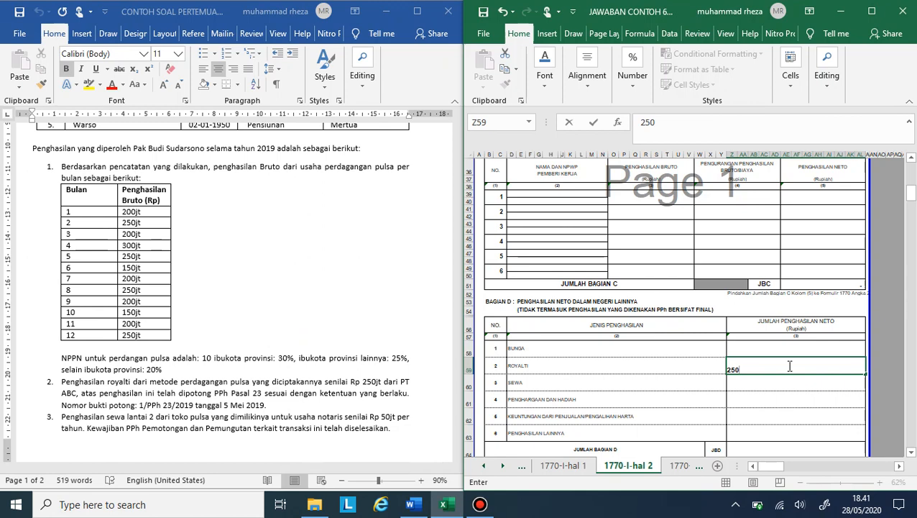
type(".000.000")
key("Return")
scroll(790, 370, "down", 3)
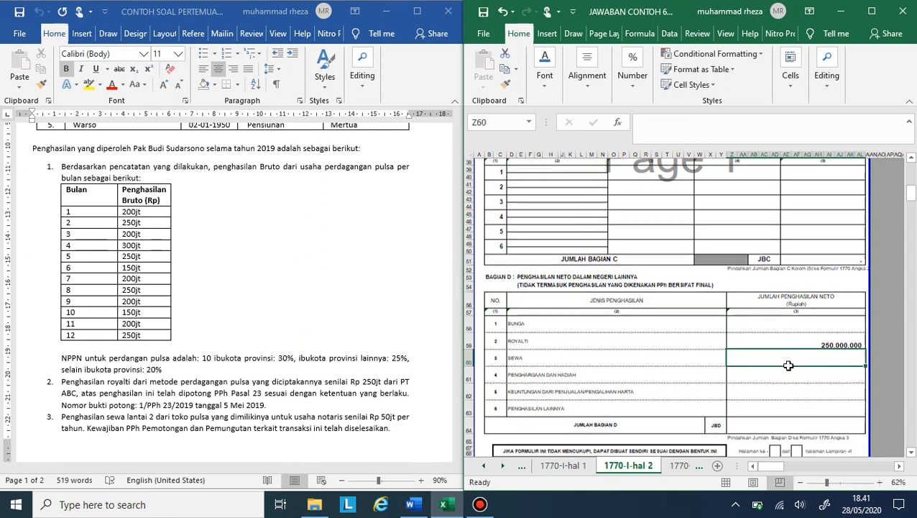
Step: Total the net income rows of Bagian D with a SUM formula in the Jumlah Bagian D (JBD) cell
left_click(789, 388)
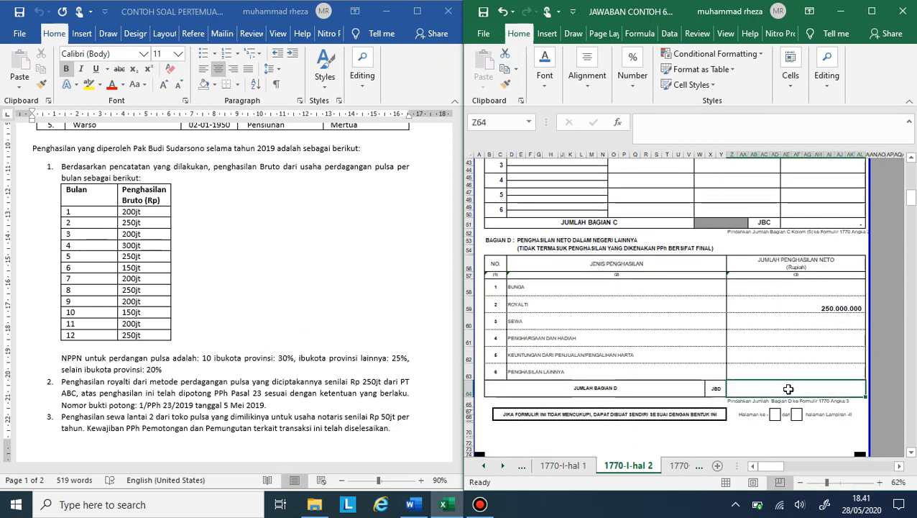
type("=sum(")
key("Up")
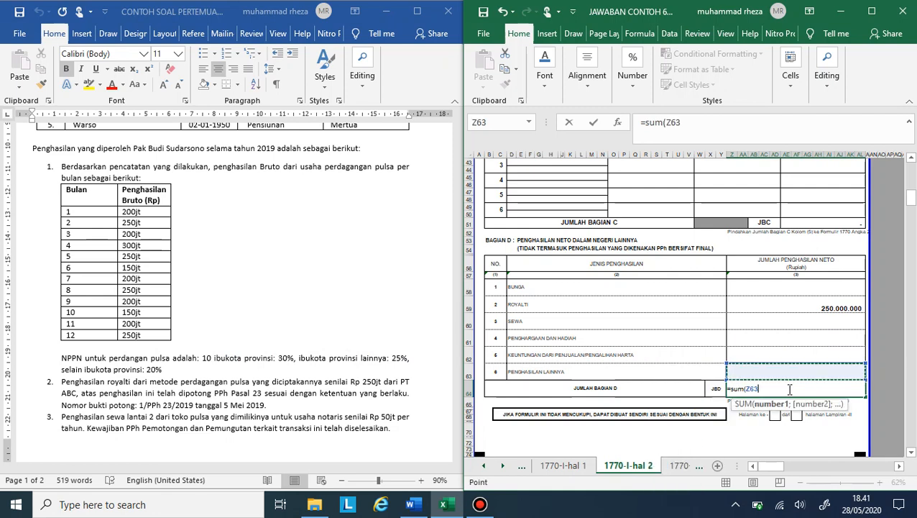
key("shift+Up")
key("shift+Up")
key("shift+Up")
key("shift+Up")
key("shift+Up")
key("Return")
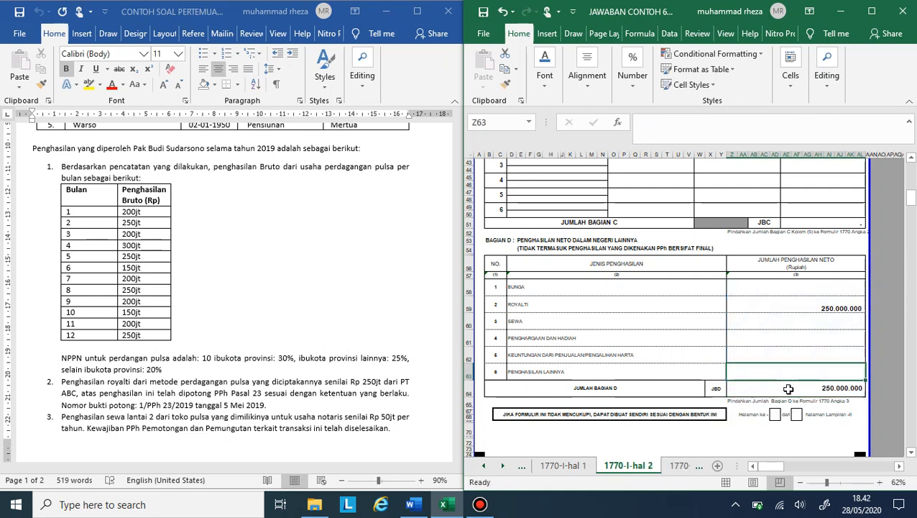
Step: Review both 1770-I pages, then open the main form sheet 1770 and examine its net income section
left_click(575, 466)
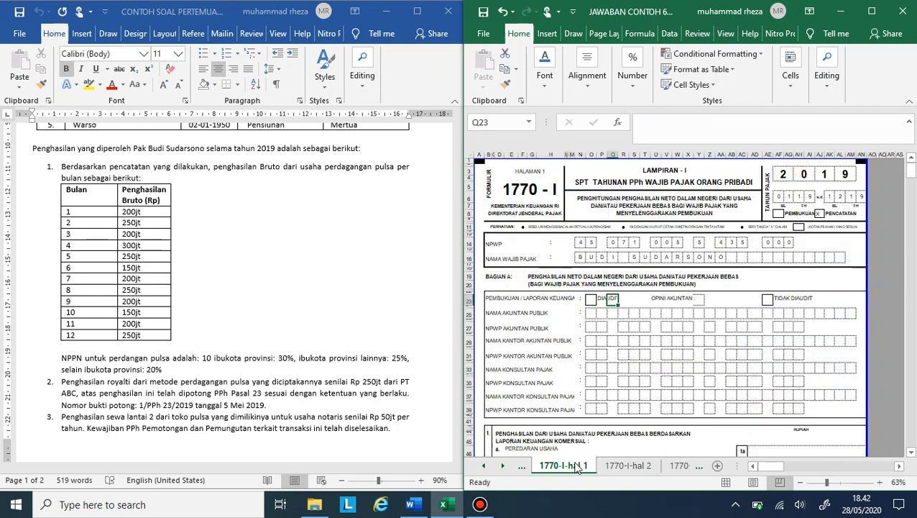
left_click(655, 465)
scroll(727, 186, "up", 10)
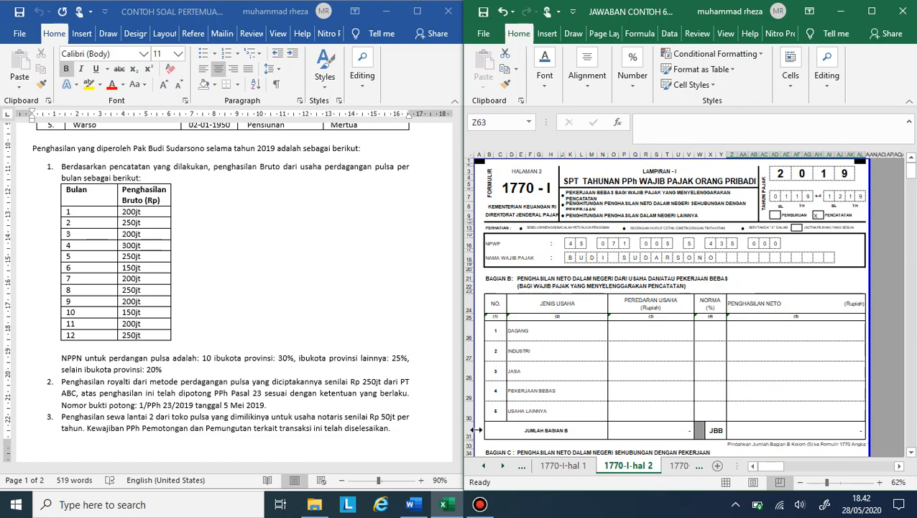
left_click(570, 466)
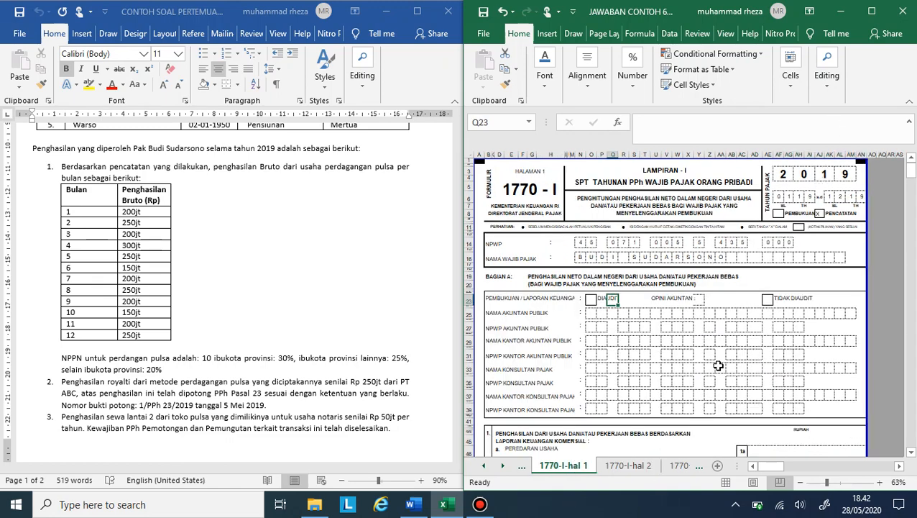
scroll(579, 429, "left", 3)
left_click(483, 466)
left_click(550, 466)
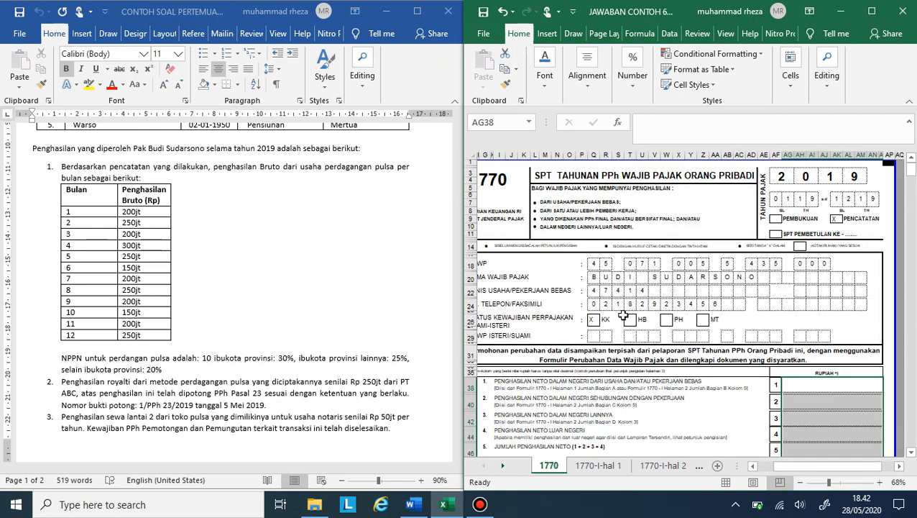
scroll(619, 333, "left", 2)
scroll(619, 334, "right", 1)
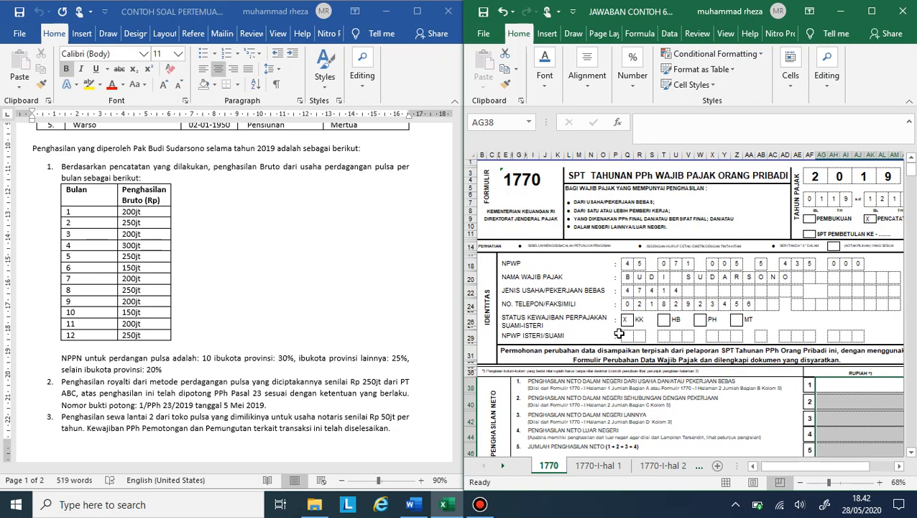
scroll(619, 333, "right", 2)
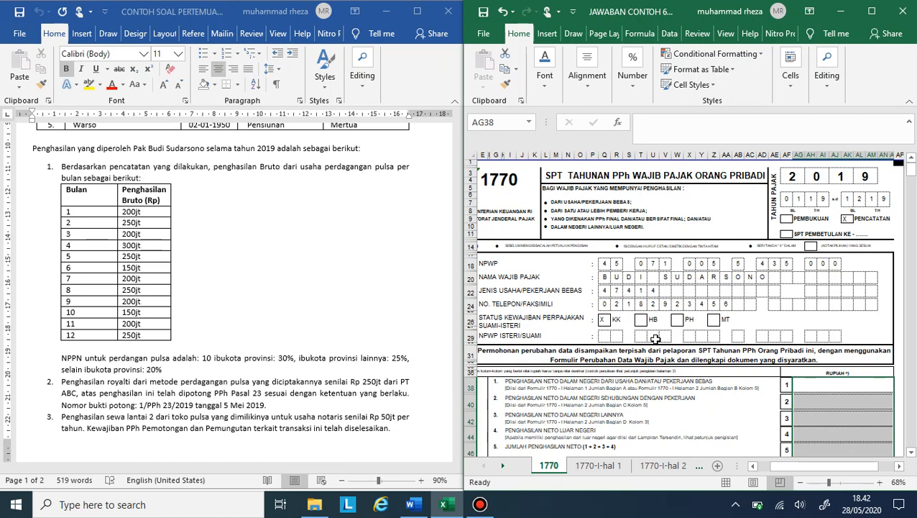
left_click(785, 417)
scroll(810, 391, "down", 5)
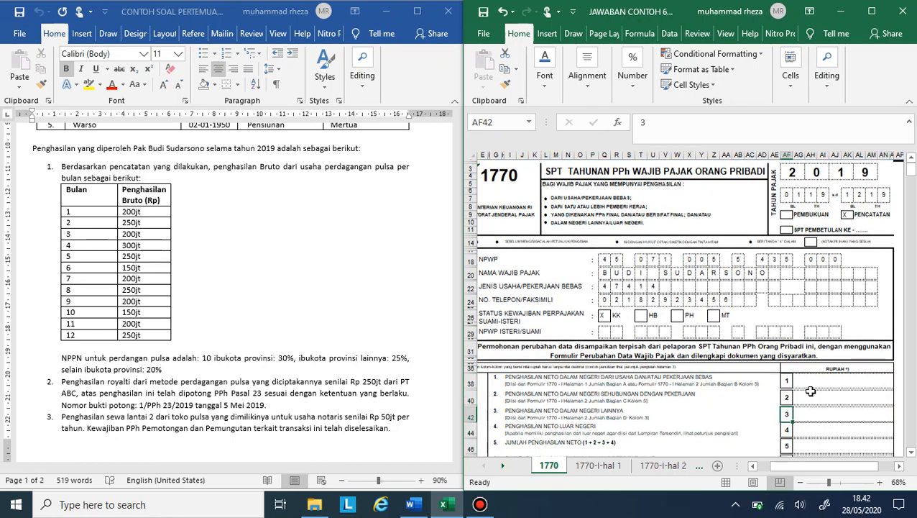
Step: Link row 1 of sheet 1770, net business income, to the Jumlah Bagian B (JBB) net income total on 1770-I-hal 2
left_click(815, 274)
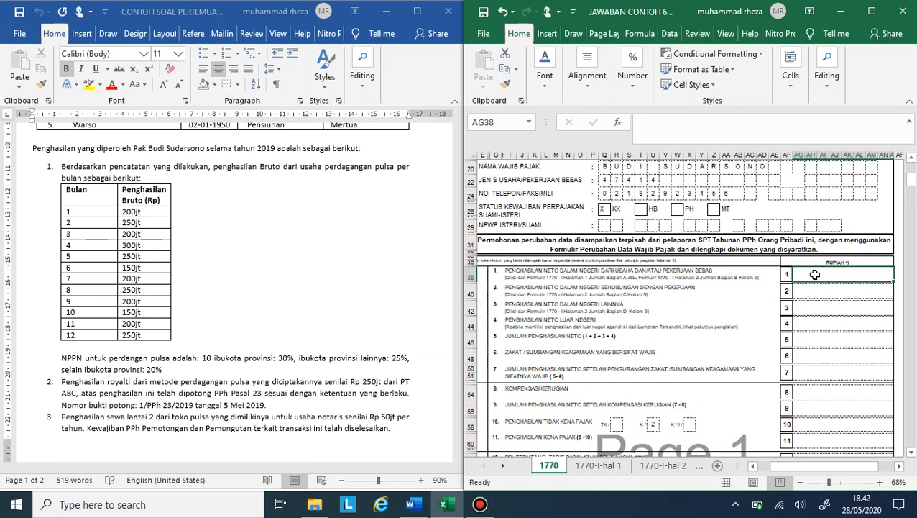
type("=")
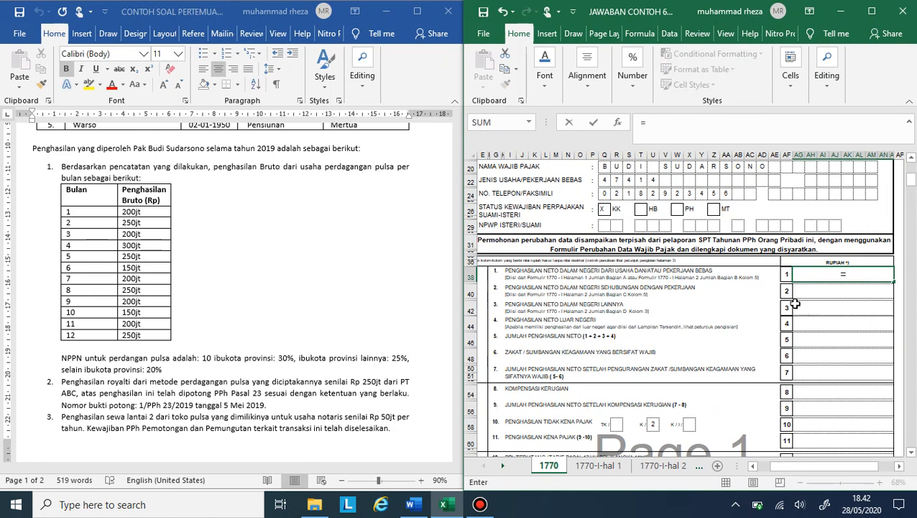
left_click(656, 471)
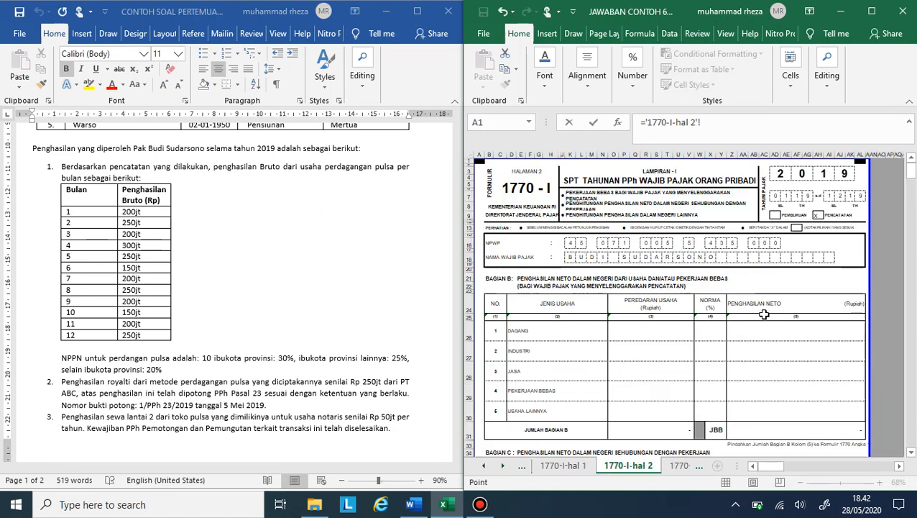
left_click(769, 429)
key("BackSpace")
key("BackSpace")
key("BackSpace")
key("BackSpace")
key("BackSpace")
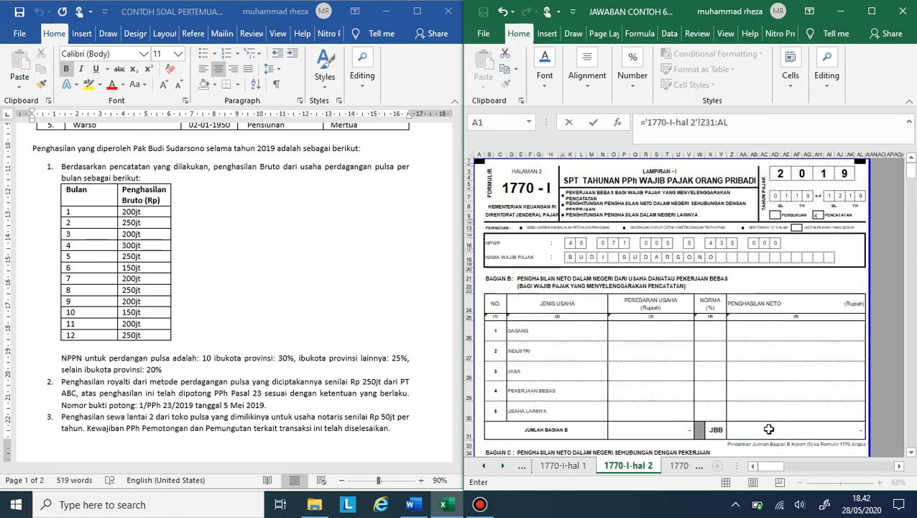
key("Return")
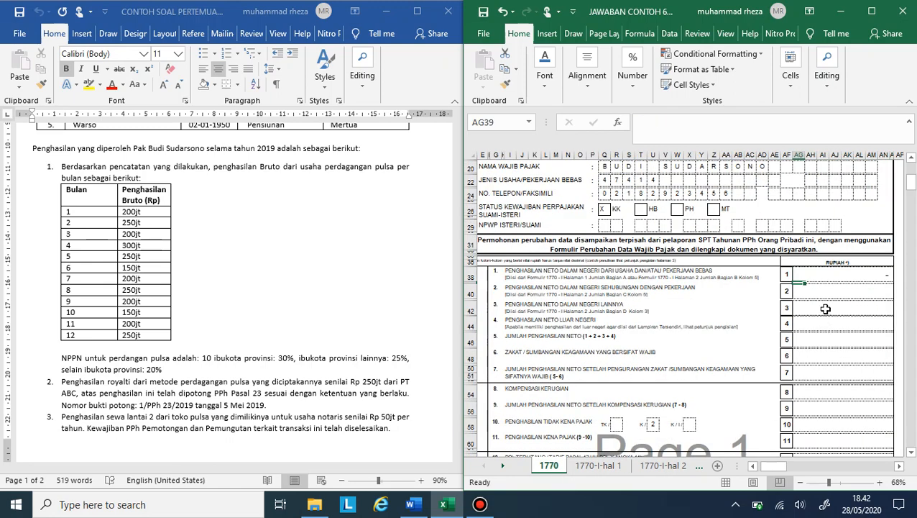
Step: Link row 2, net employment income, to the Jumlah Bagian C (JBC) net income total on 1770-I-hal 2
type("=")
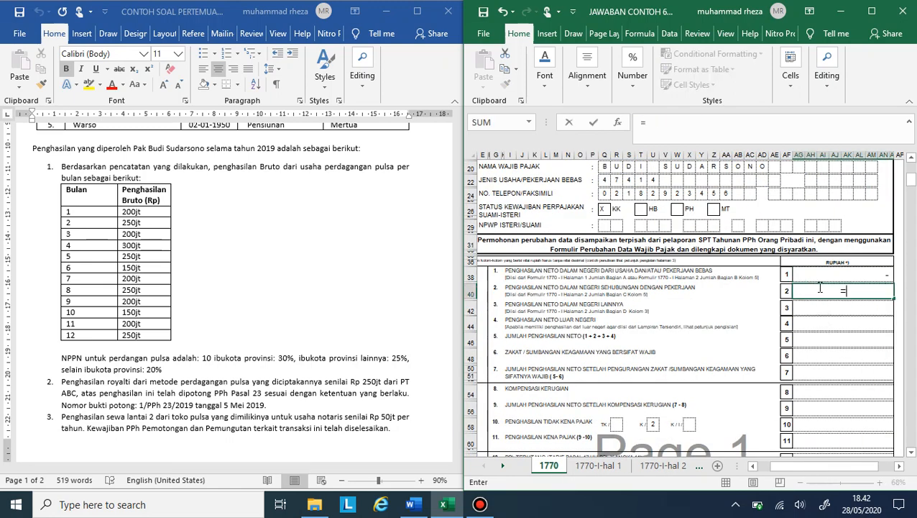
left_click(669, 465)
scroll(806, 381, "down", 4)
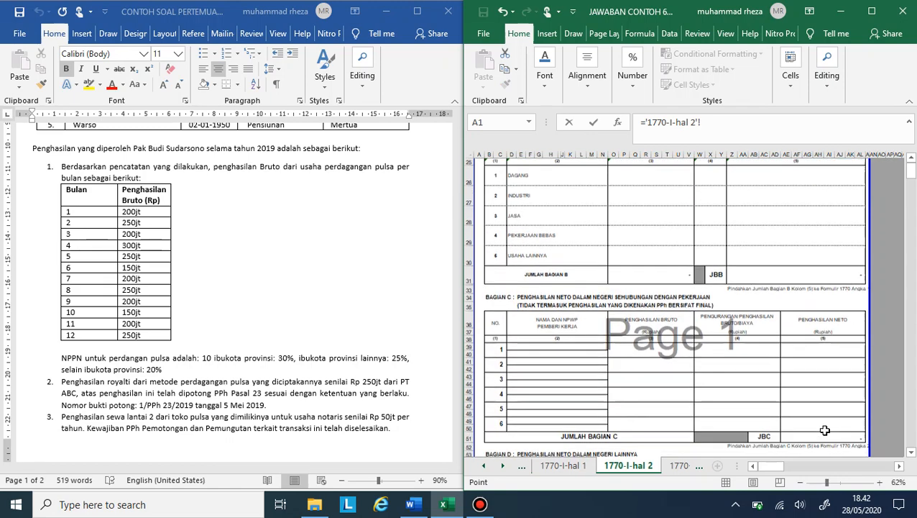
left_click(819, 437)
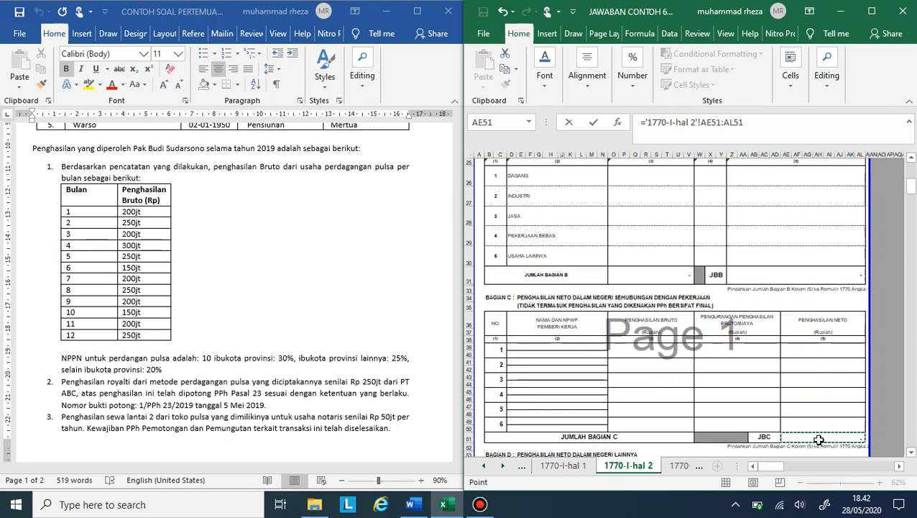
key("Return")
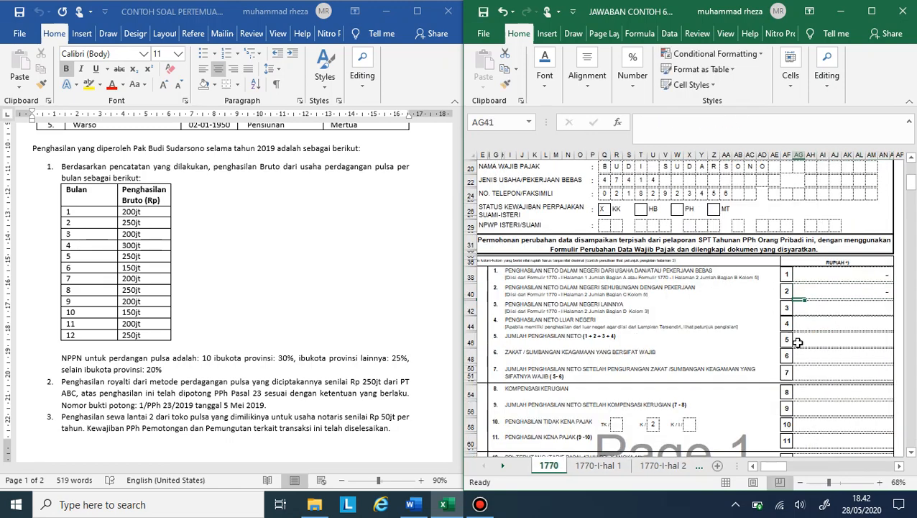
Step: Link row 3, other domestic net income, to the Jumlah Bagian D (JBD) total on 1770-I-hal 2
left_click(810, 311)
type("=")
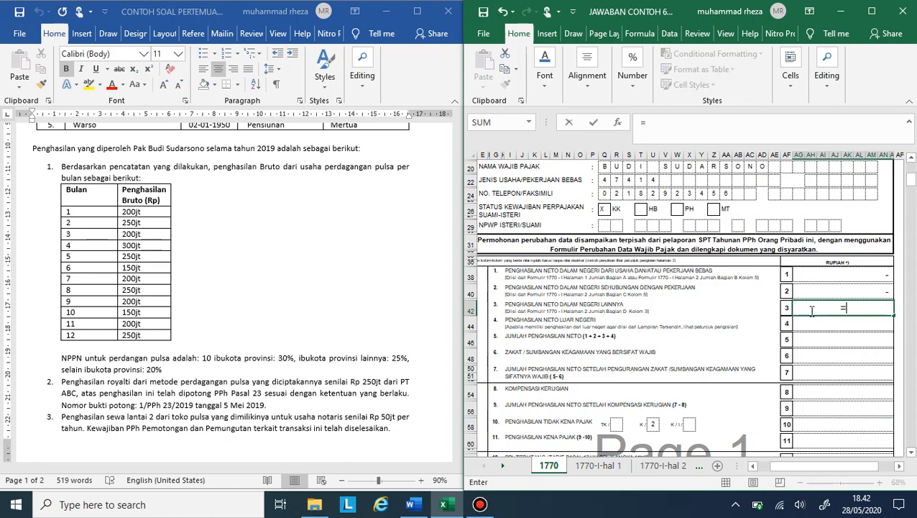
left_click(662, 465)
scroll(806, 415, "down", 9)
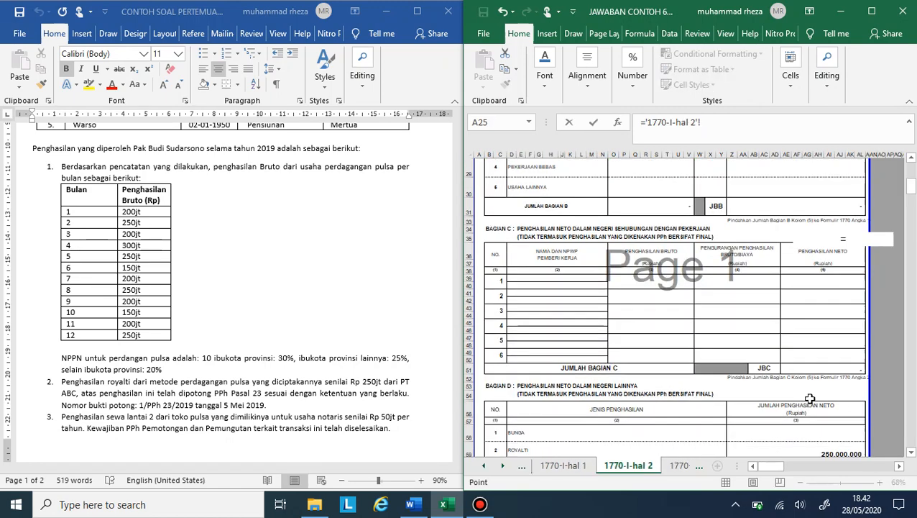
left_click(832, 343)
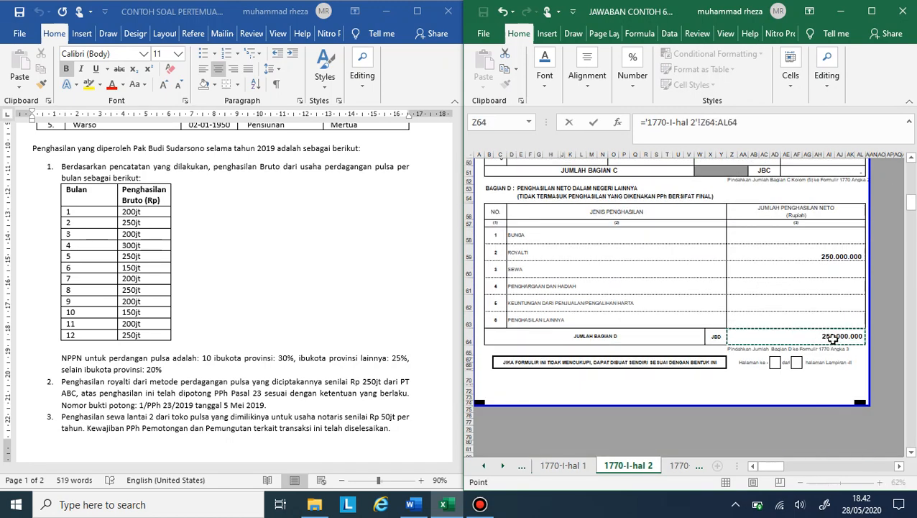
key("Return")
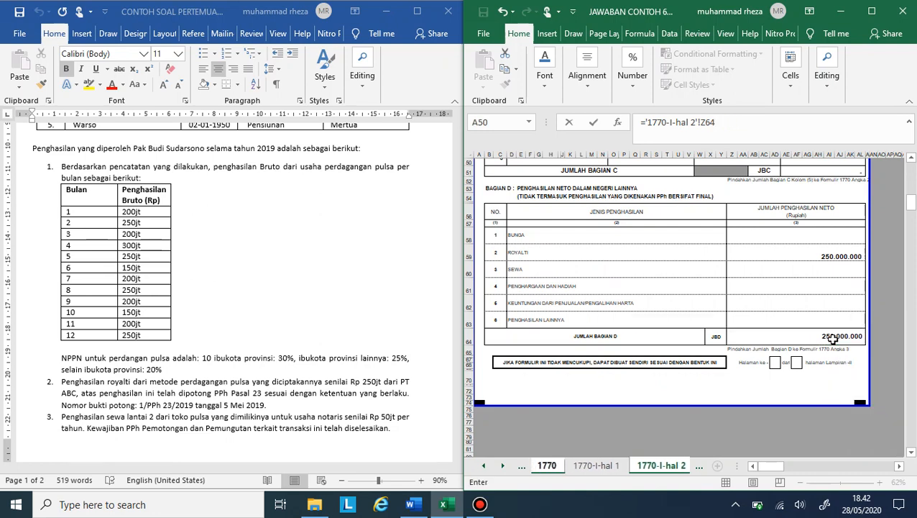
Step: Enter 0 as foreign net income in row 4 and total rows 1 to 4 with a SUM formula in row 5
key("Down")
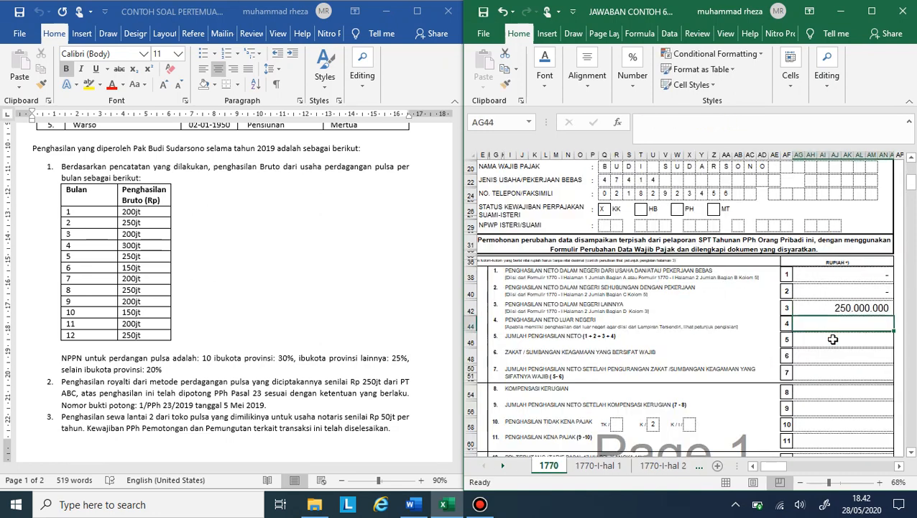
type("0")
key("Return")
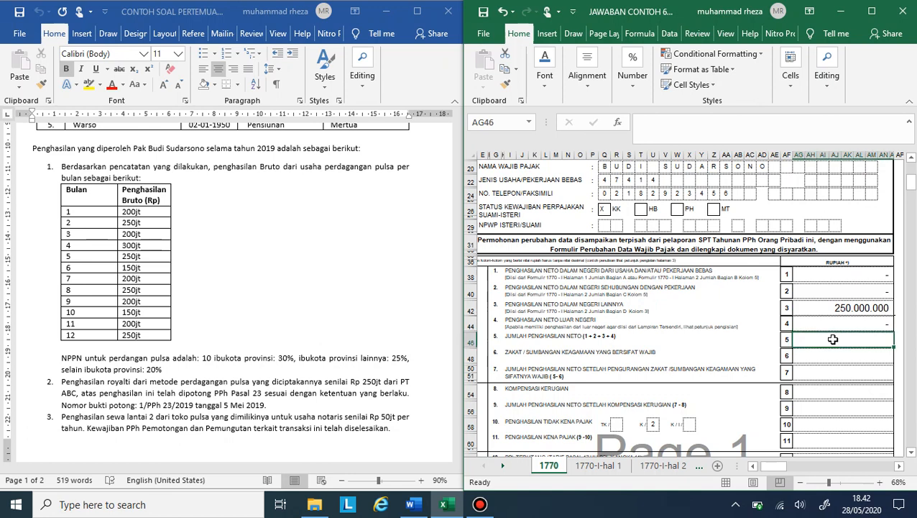
type("=su")
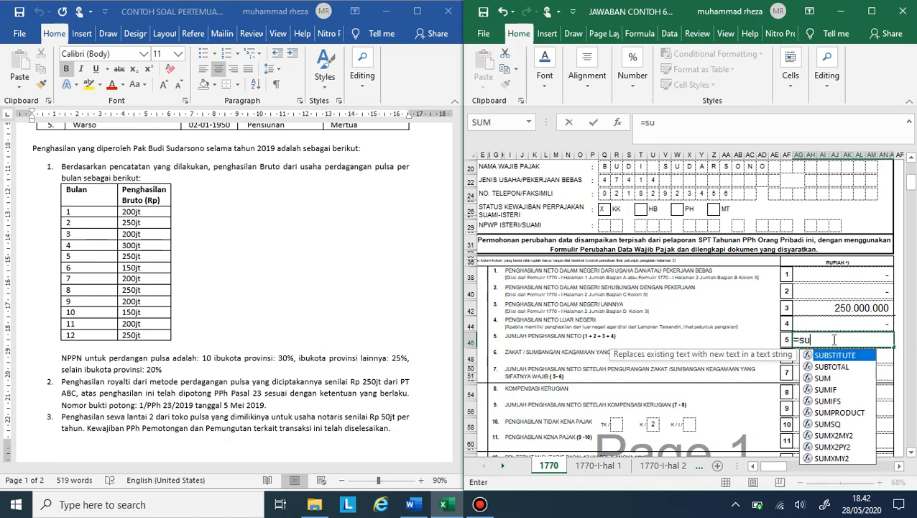
type("m(")
key("Up")
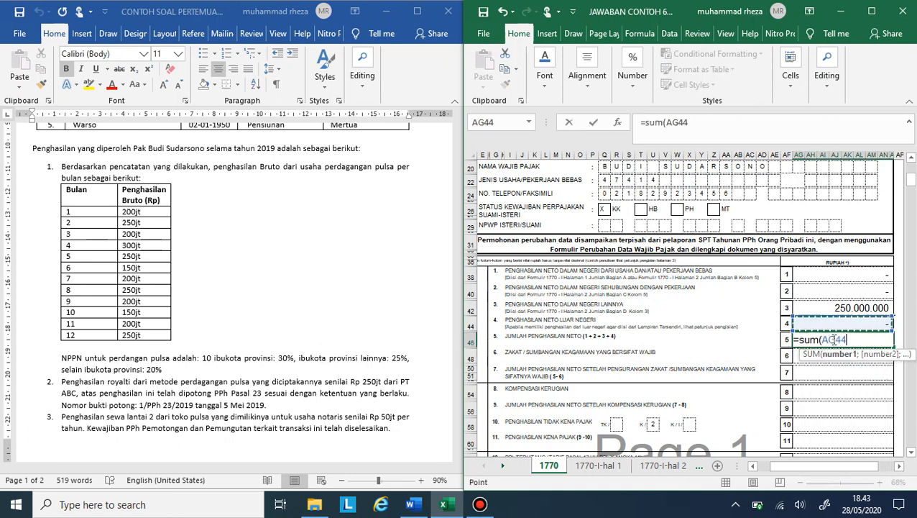
key("shift+Up")
key("Return")
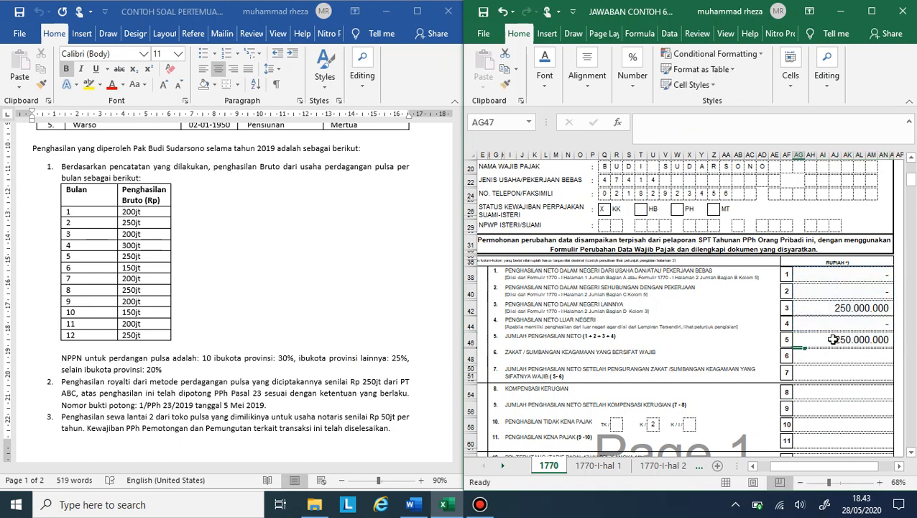
Step: Enter 0 for zakat in row 6 and calculate row 7 as row 5 minus row 6
left_click(831, 352)
type("0")
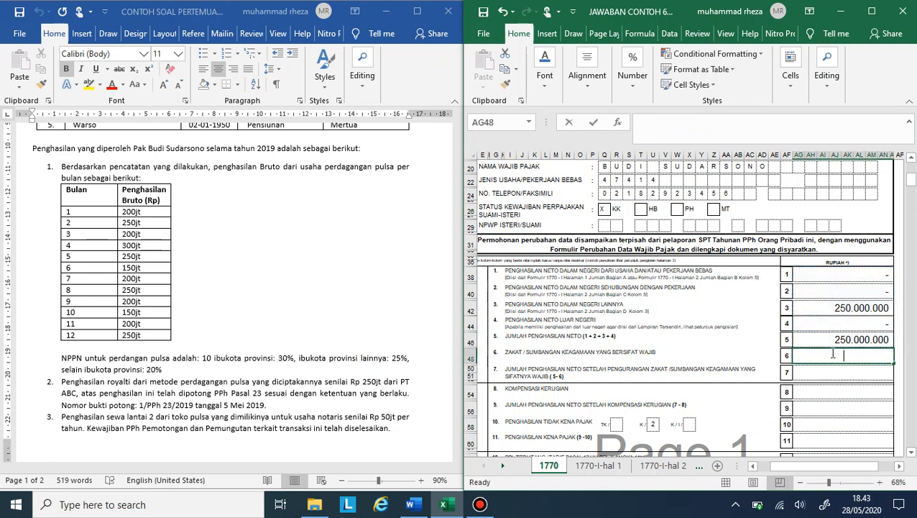
key("Return")
key("Down")
type("=AG46-AG47")
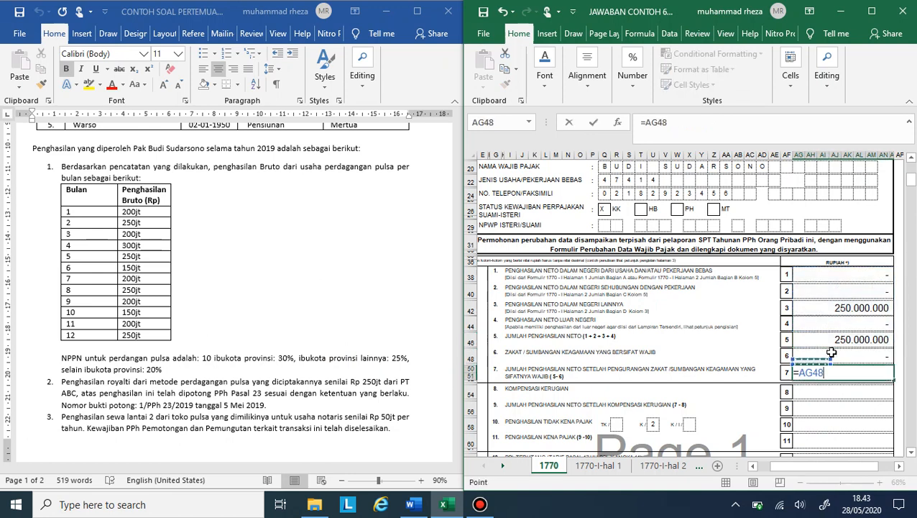
key("Return")
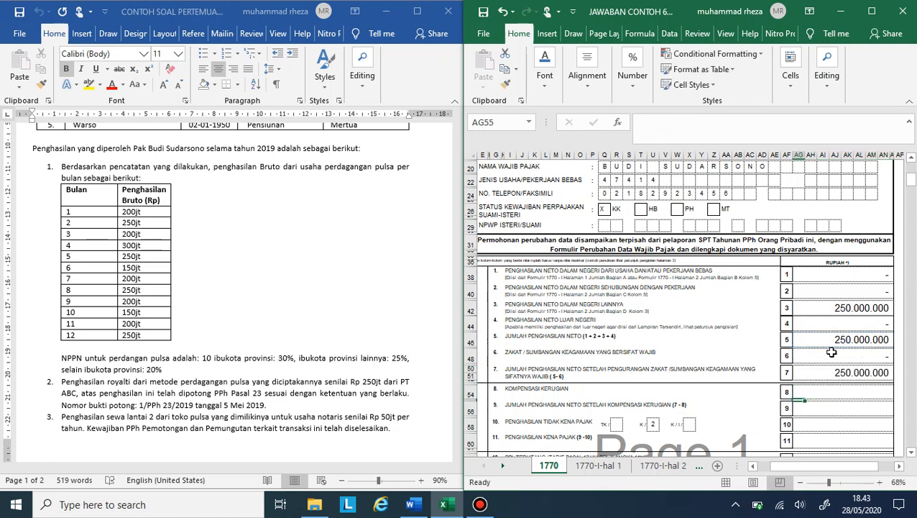
Step: Enter 0 for Kompensasi Kerugian in row 8 and calculate row 9 as row 7 minus row 8
type("0")
key("Return")
key("Down")
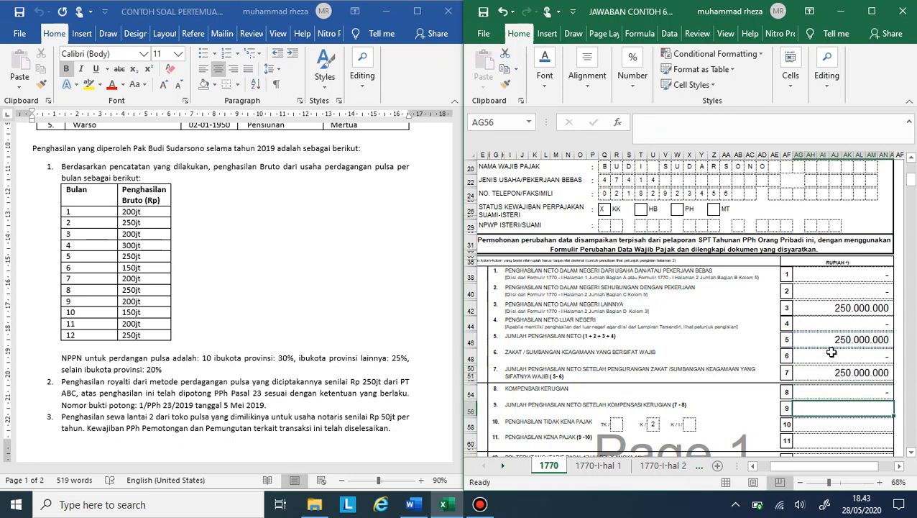
type("=")
key("Up")
key("Up")
key("Up")
key("Up")
key("Up")
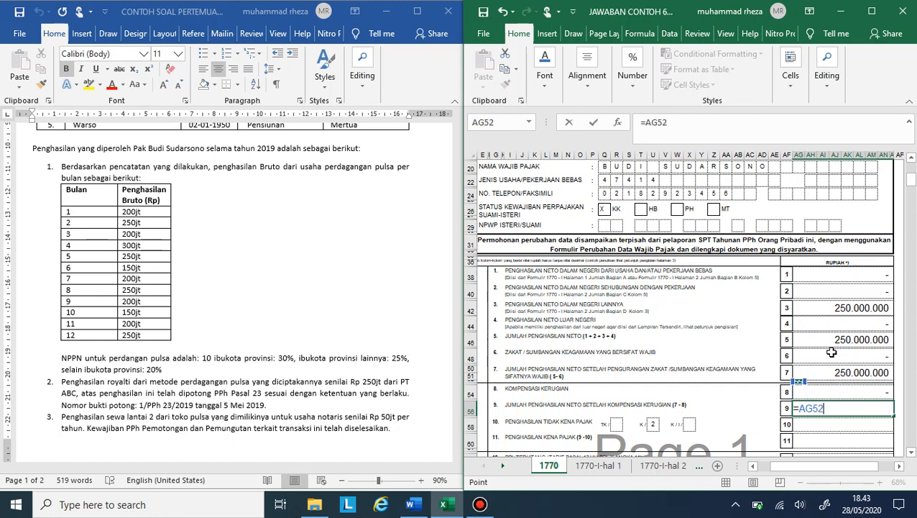
key("Return")
key("Down")
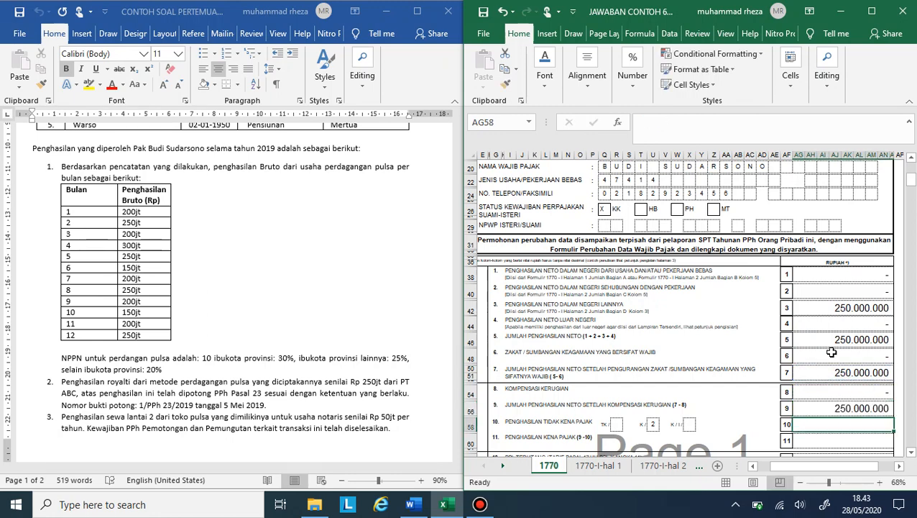
Step: Check the family list in the case document and enter =54000000+(3*4500000) as Penghasilan Tidak Kena Pajak in row 10
scroll(342, 304, "up", 8)
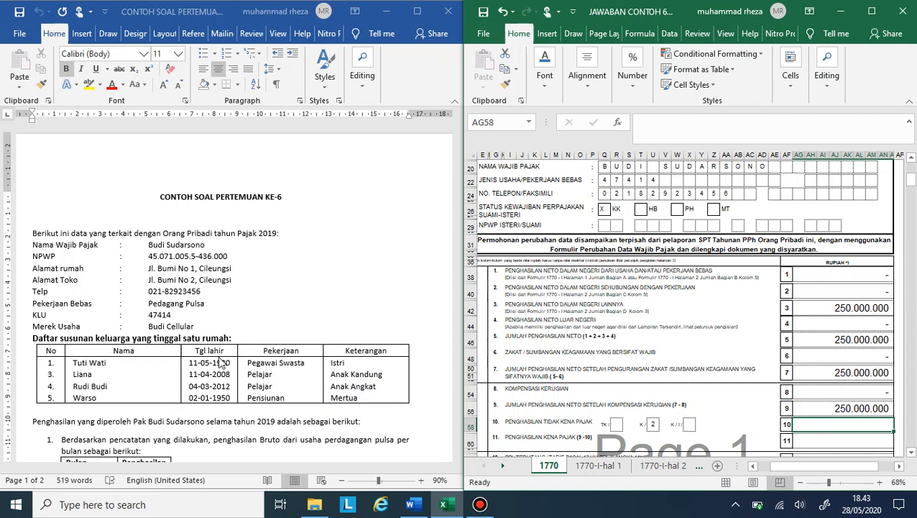
scroll(237, 356, "right", 1)
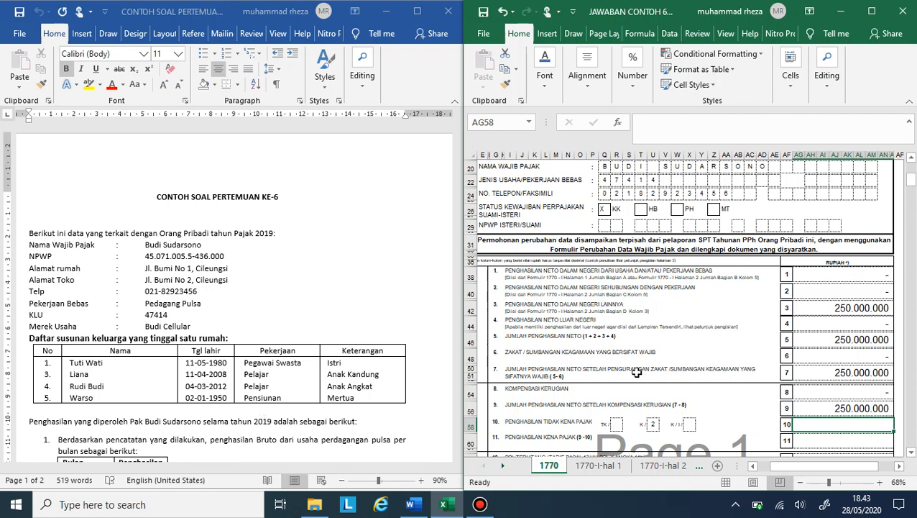
scroll(894, 417, "down", 1)
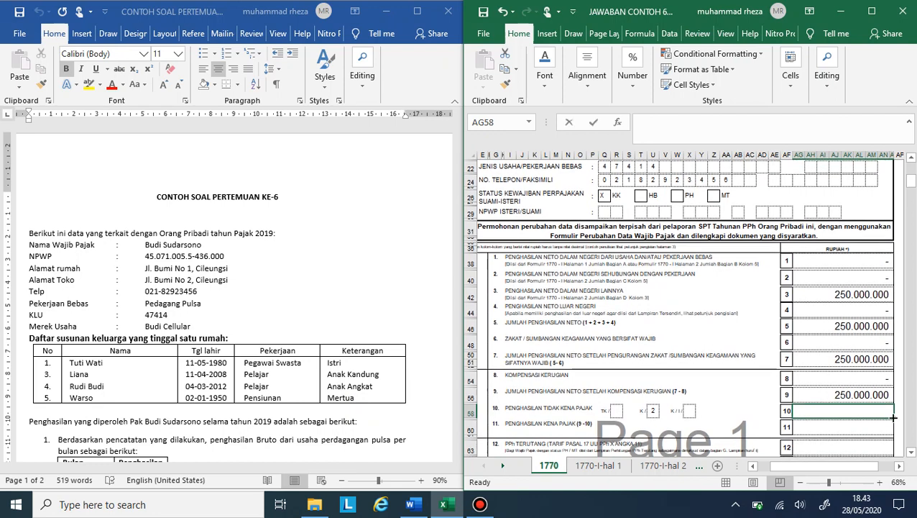
type("=54")
type("000")
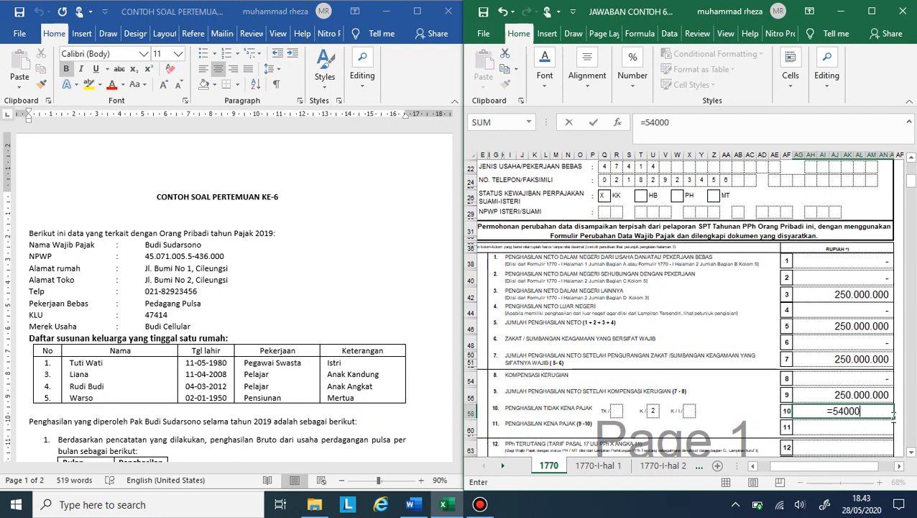
type("000+(3*")
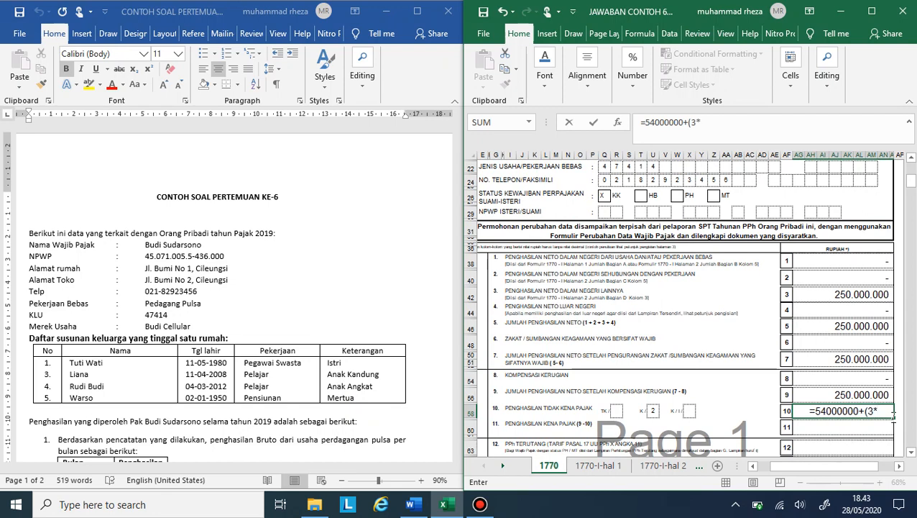
type("4500000")
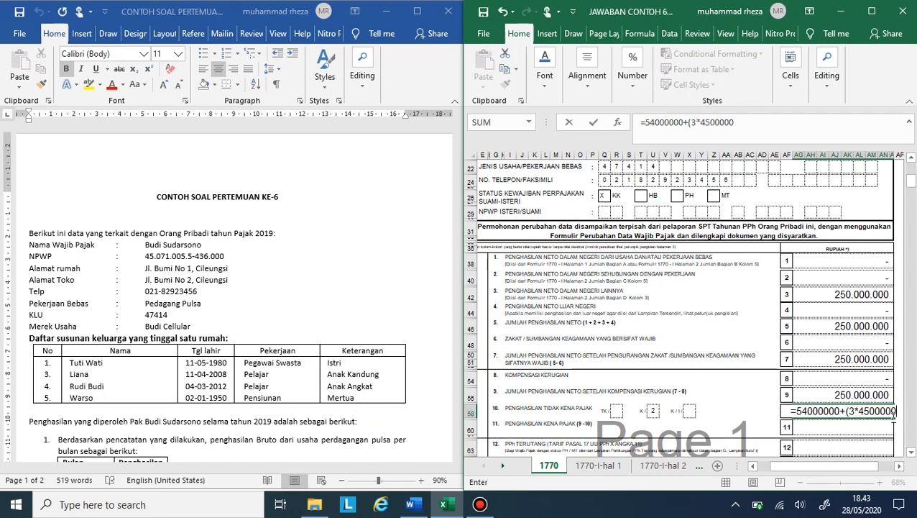
type(")")
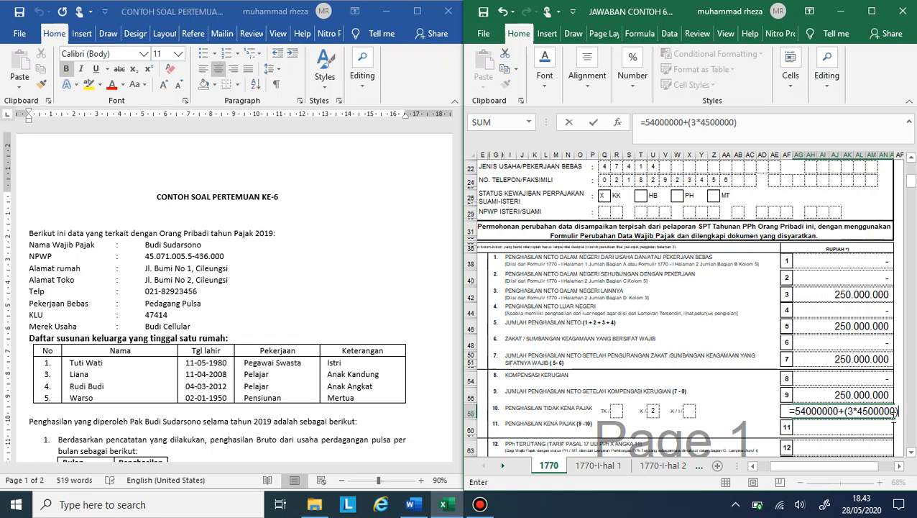
key("Return")
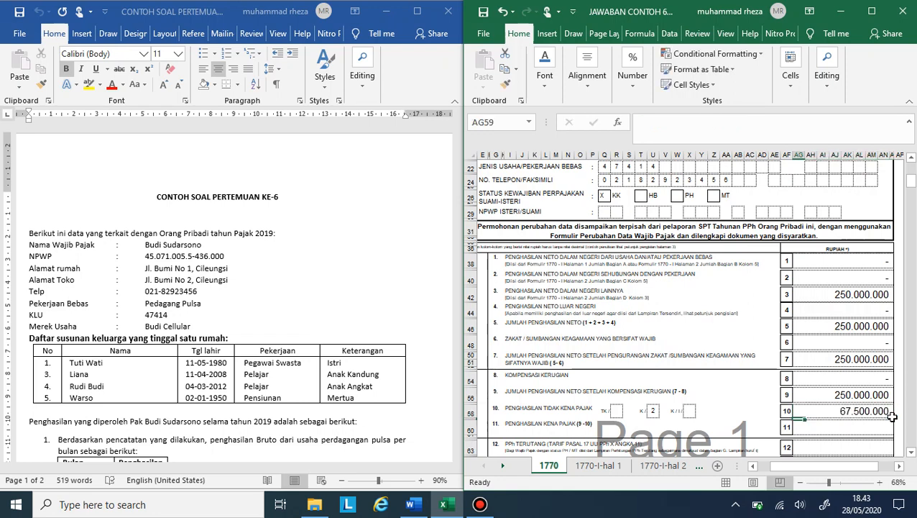
Step: Calculate Penghasilan Kena Pajak in row 11 with the formula =AG56-AG58, row 9 minus row 10
left_click(878, 427)
type("=")
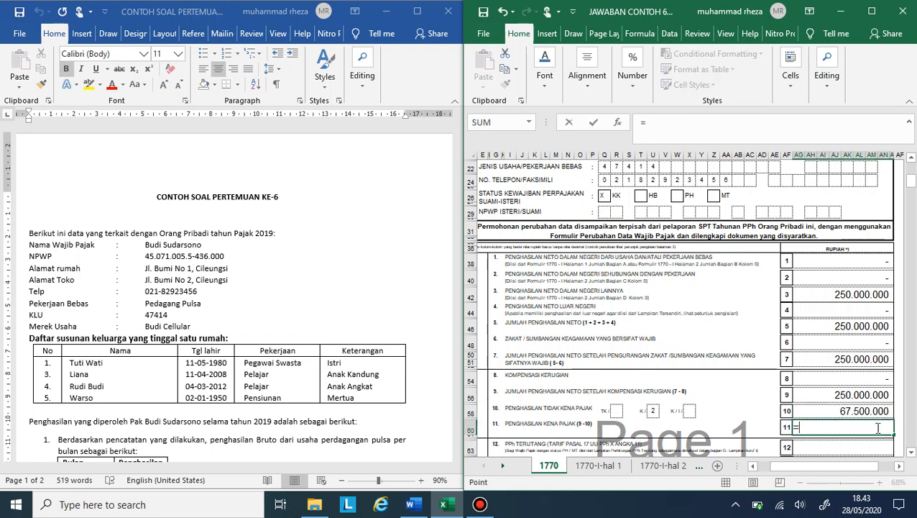
key("Up")
key("Up")
key("Up")
key("Up")
type("-")
key("Up")
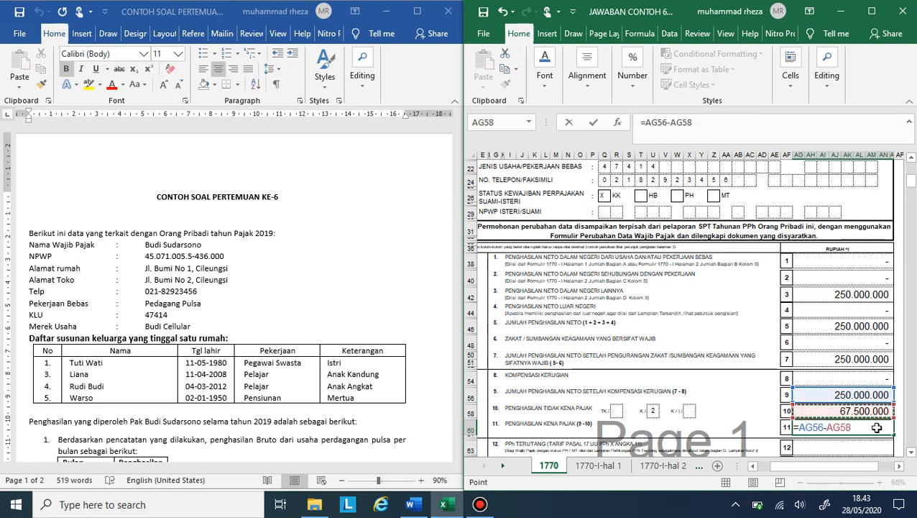
key("Return")
scroll(878, 427, "down", 2)
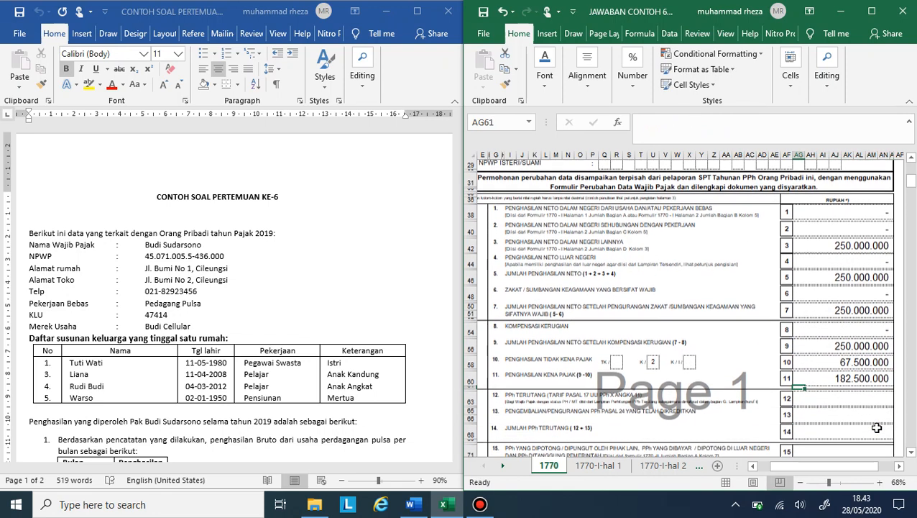
left_click(845, 402)
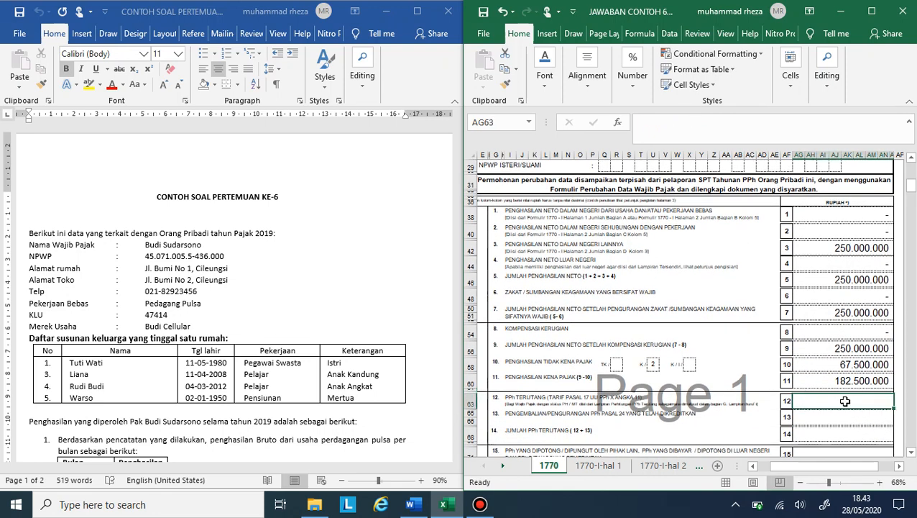
type("=")
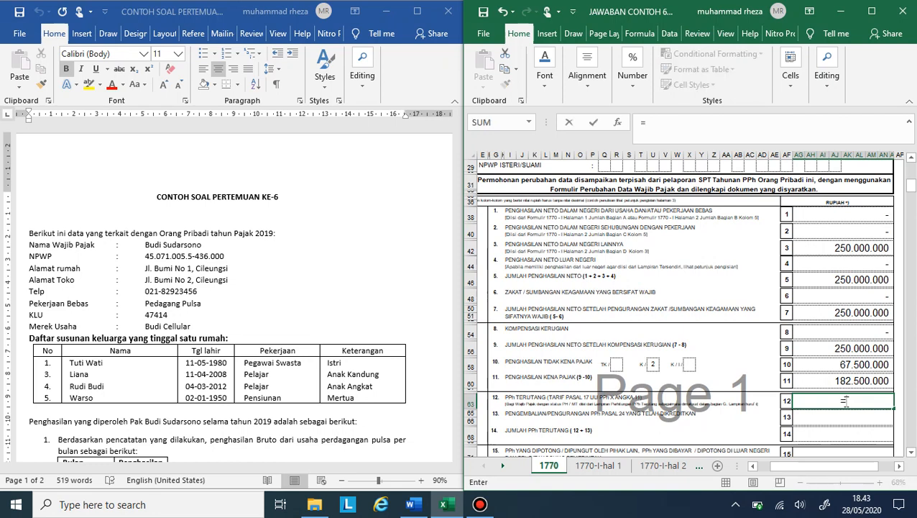
type("2500000")
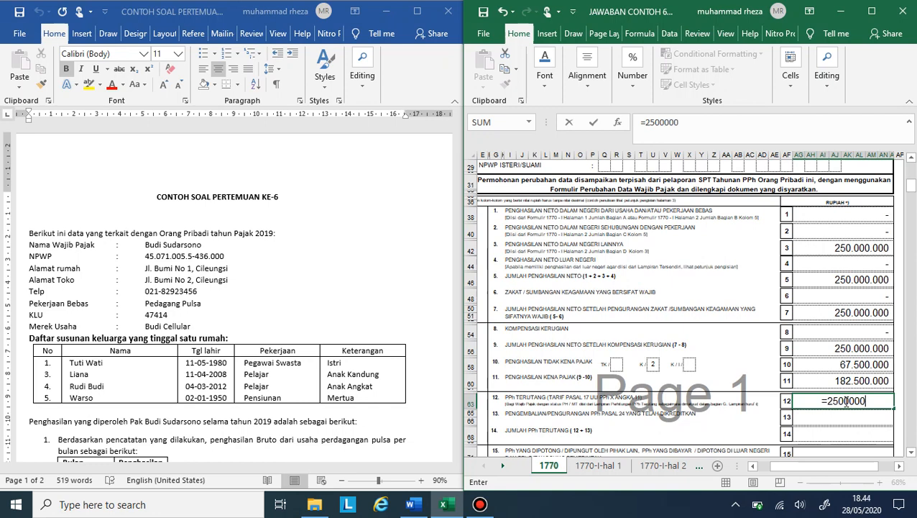
type("+(")
left_click(846, 403)
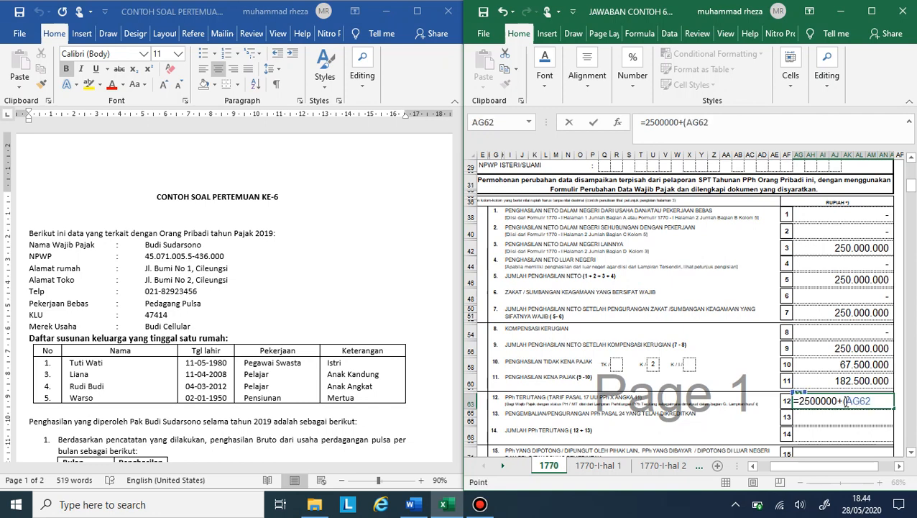
key("BackSpace")
key("BackSpace")
key("BackSpace")
key("BackSpace")
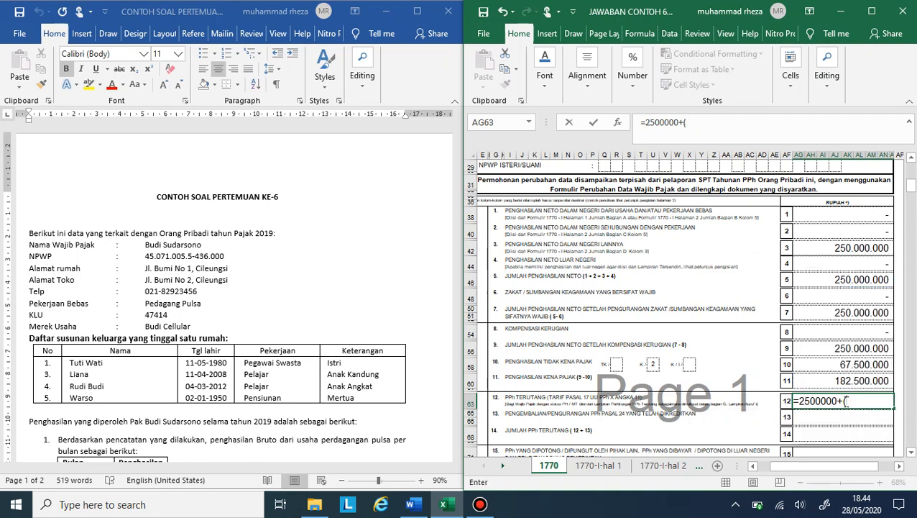
type("(")
key("Up")
key("Up")
key("Up")
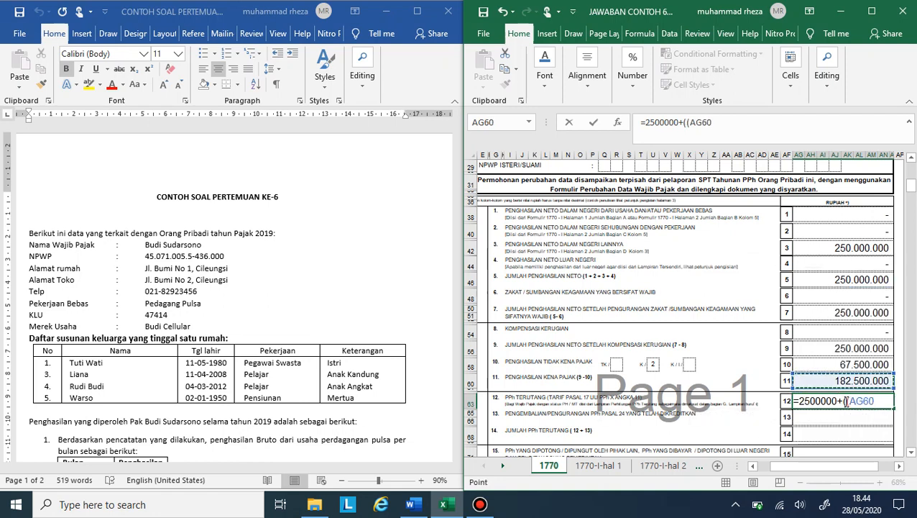
type("-")
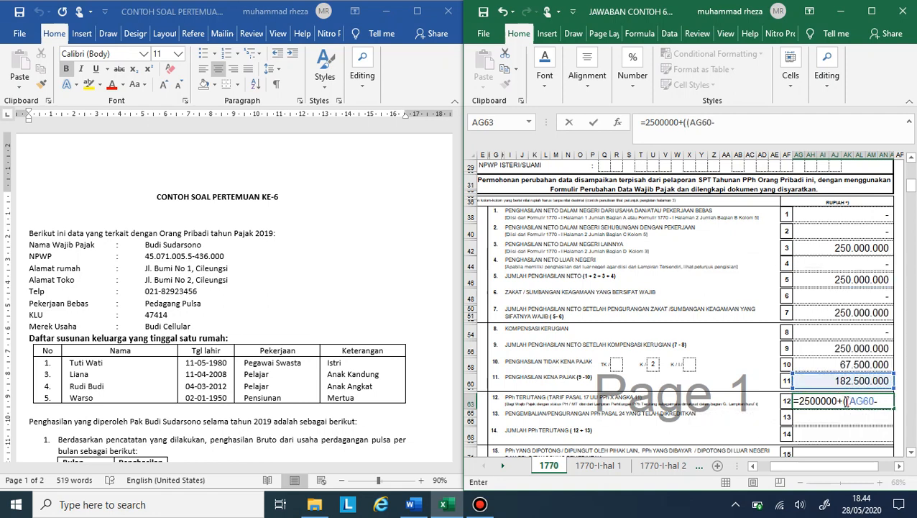
type("50000")
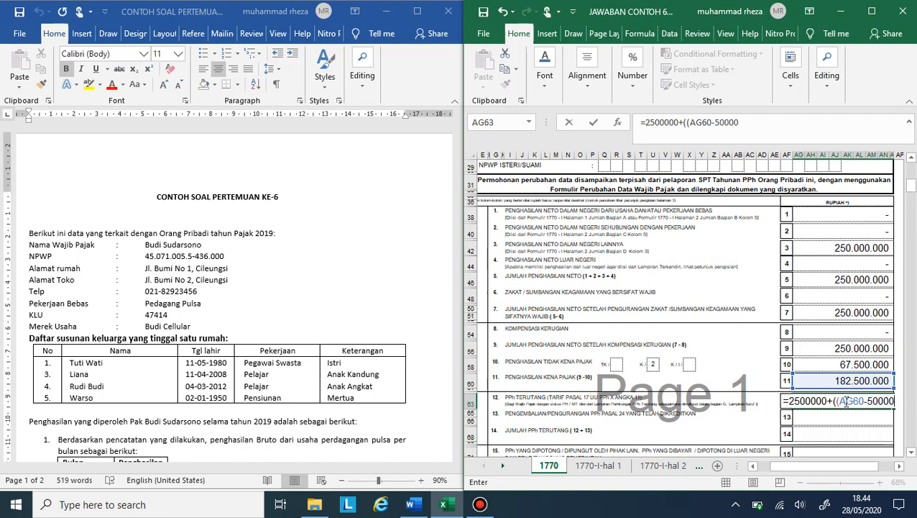
type("000")
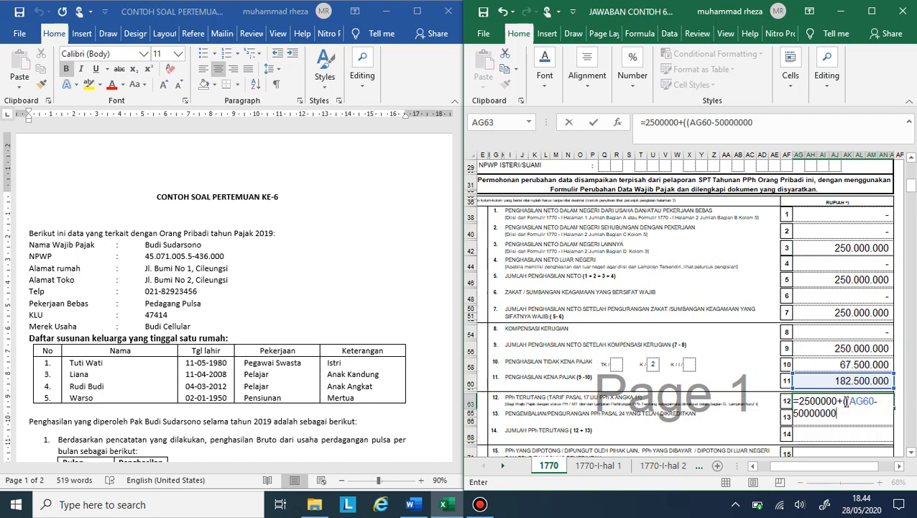
type(")*0")
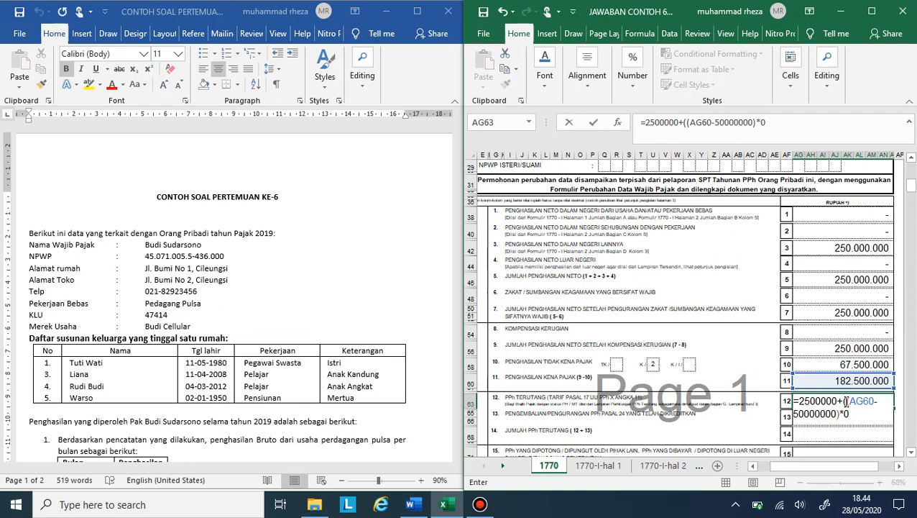
type(",15)")
key("Return")
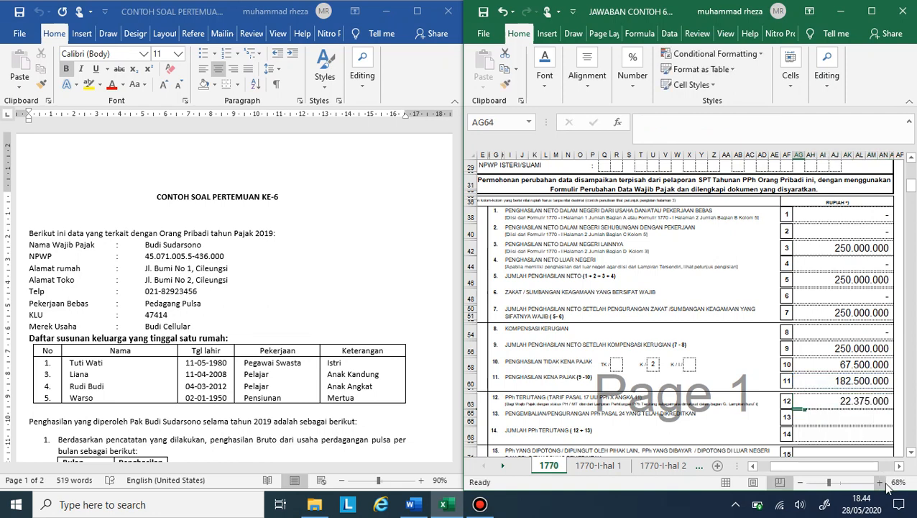
Step: Enter 0 in row 13 for the PPh Pasal 24 adjustment and fill Jumlah PPh Terutang in row 14 with a formula taking row 12's amount
left_click(869, 415)
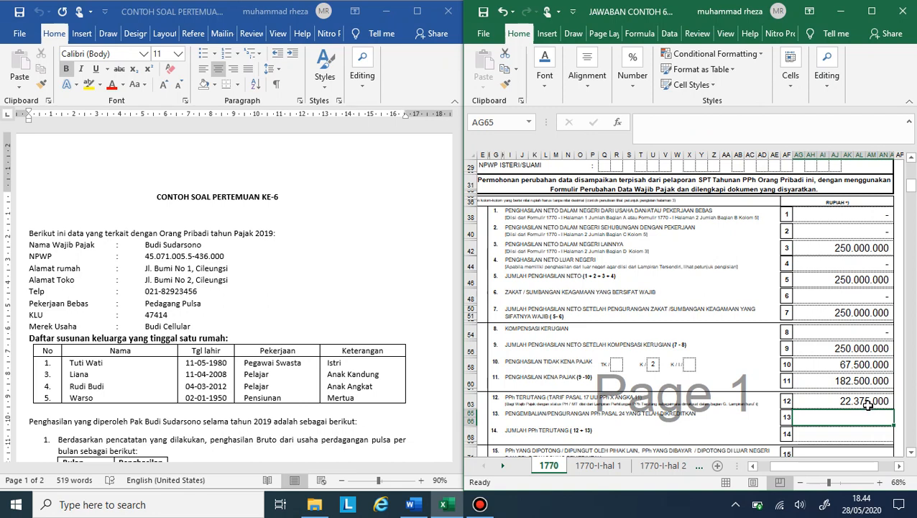
left_click(867, 400)
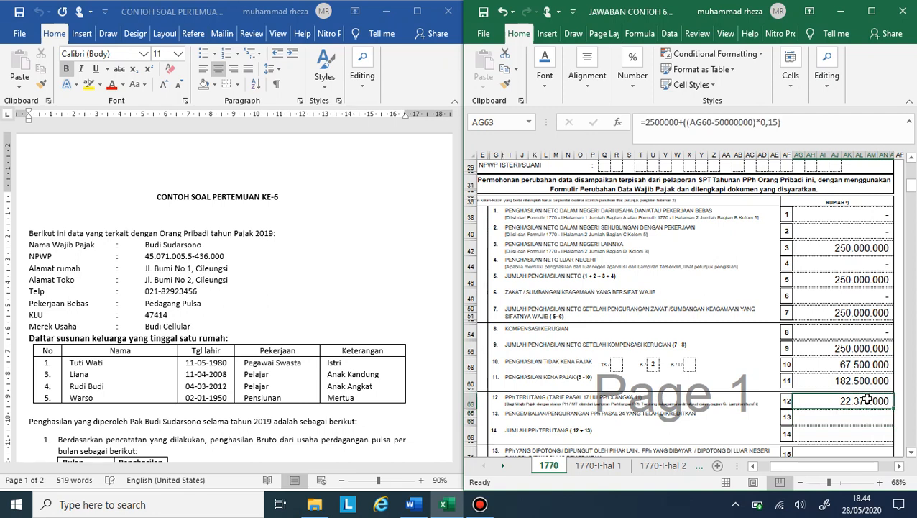
left_click(867, 413)
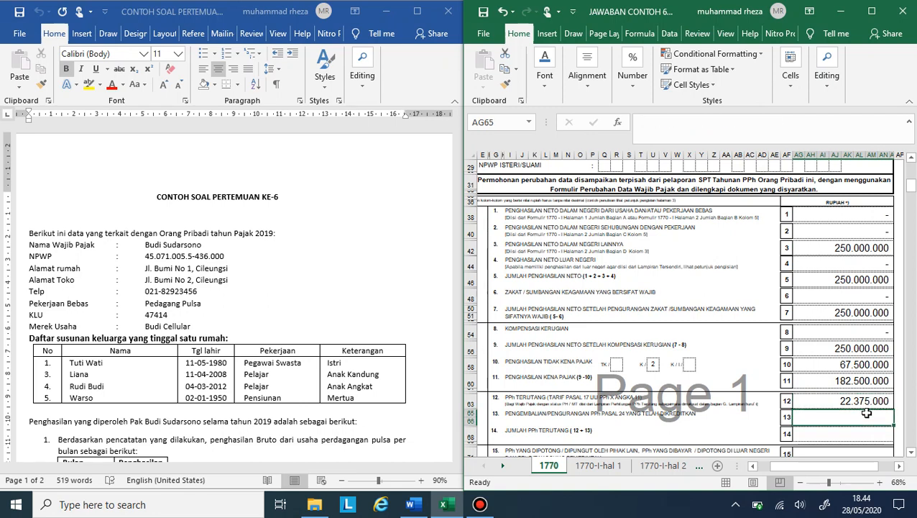
type("0")
key("Return")
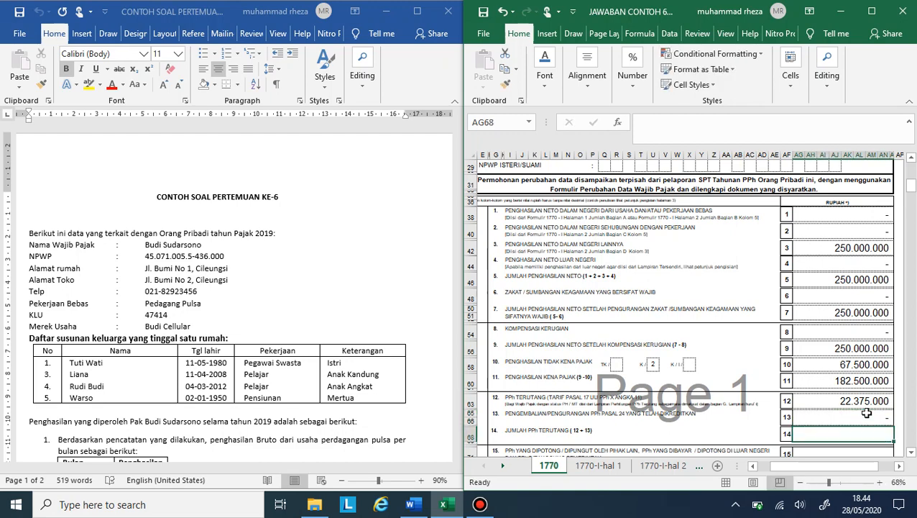
type("=")
key("Up")
key("Up")
key("Up")
key("Up")
key("Return")
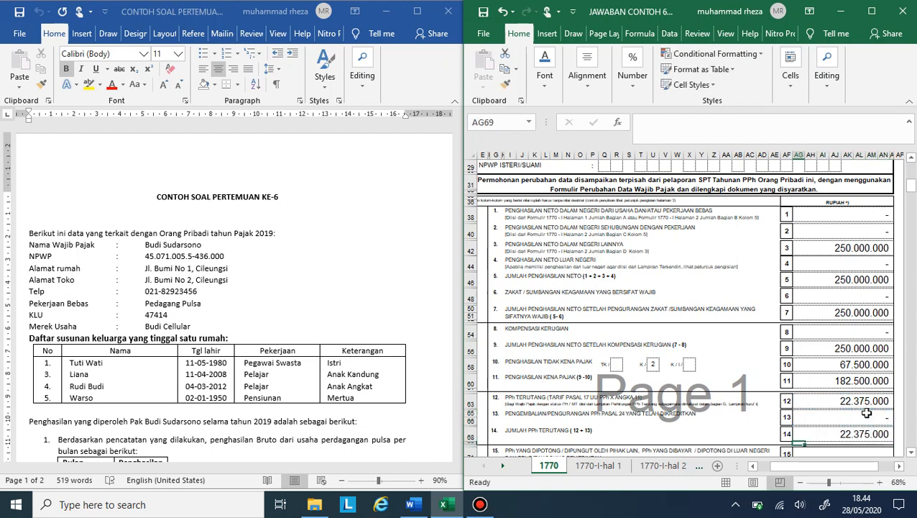
Step: Link row 15, tax withheld by other parties, to the Jumlah Bagian A total in cell AF40 of sheet 1770-II
key("Down")
key("Down")
key("Down")
key("Down")
key("Down")
key("Down")
key("Up")
key("Up")
key("Up")
key("Up")
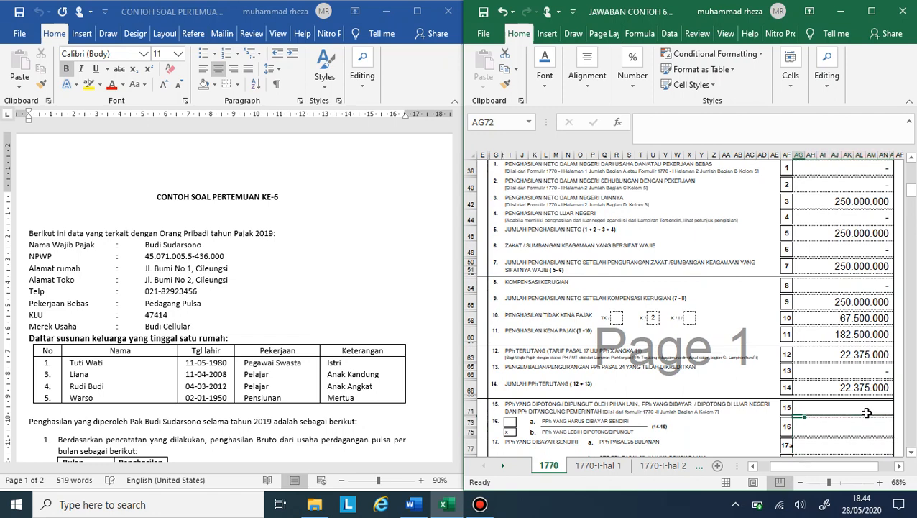
type("=")
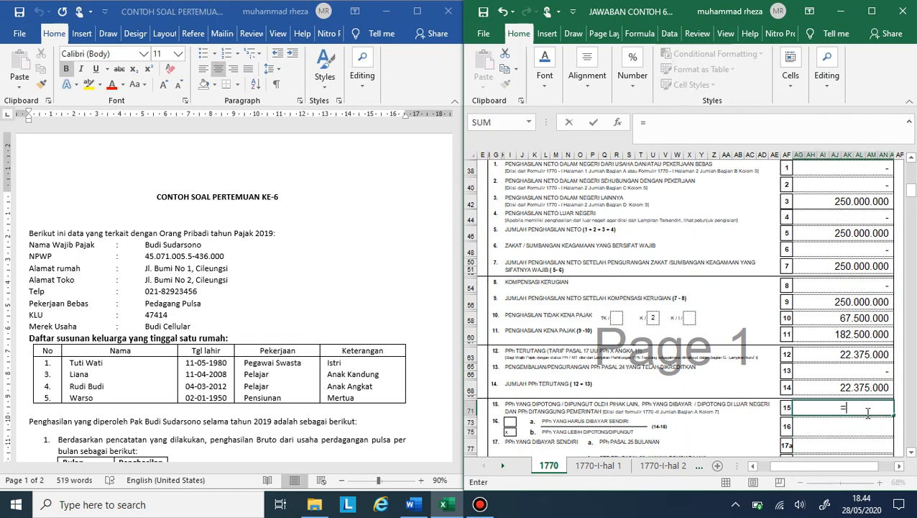
left_click(657, 468)
left_click(681, 466)
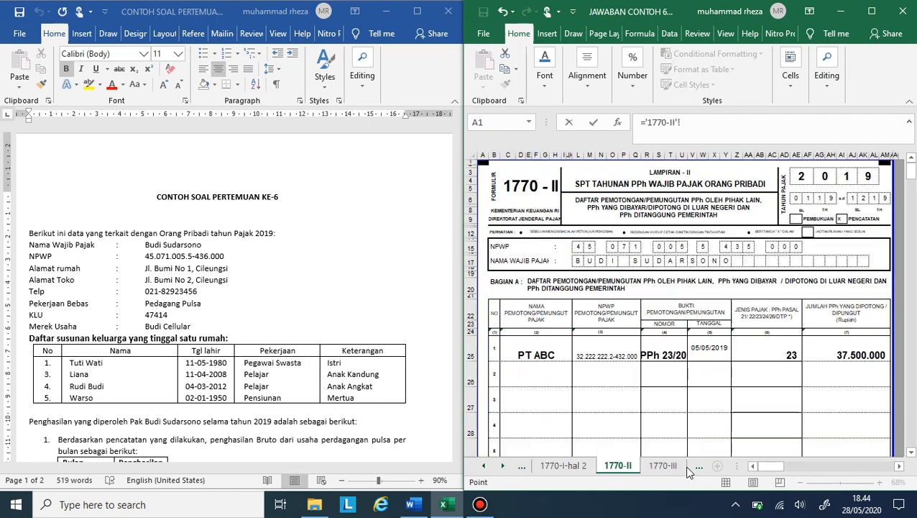
scroll(764, 420, "down", 10)
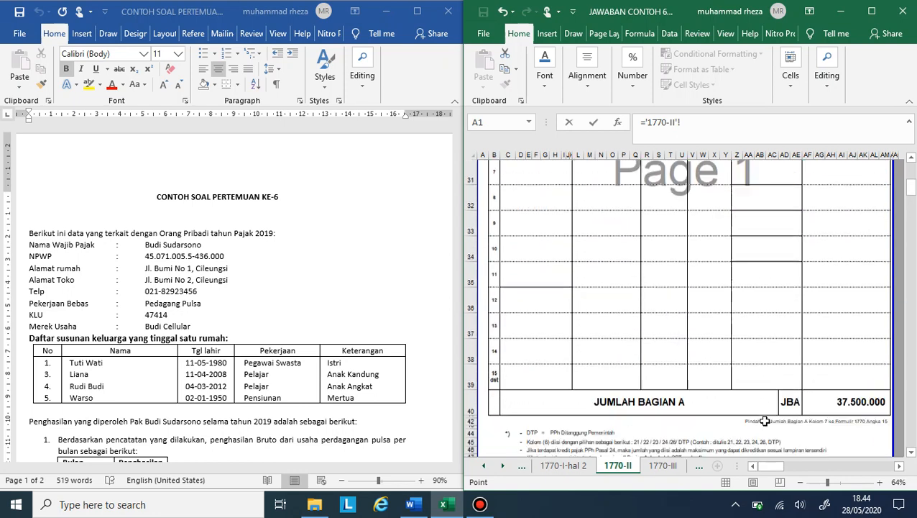
left_click(829, 405)
type(":A")
key("BackSpace")
key("BackSpace")
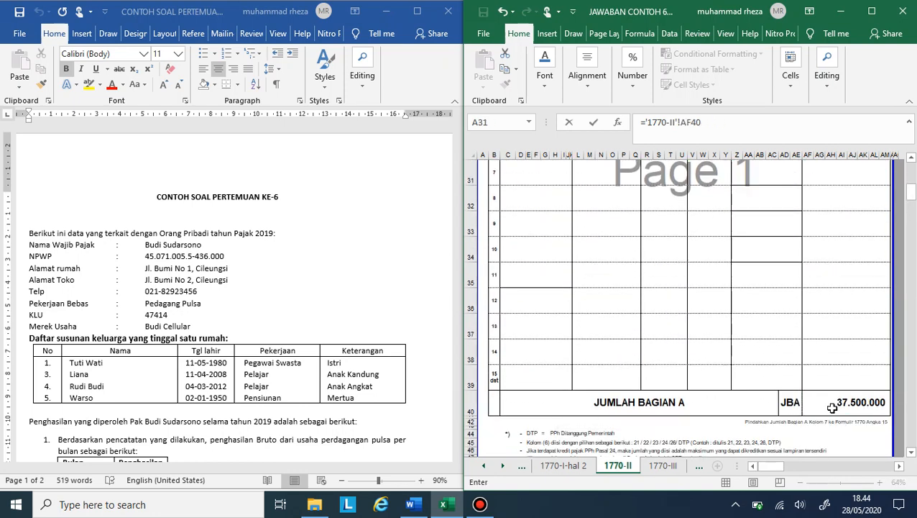
key("Return")
Step: Calculate the overpaid or underpaid tax in row 16 with a formula subtracting row 15 from row 14
scroll(832, 408, "down", 1)
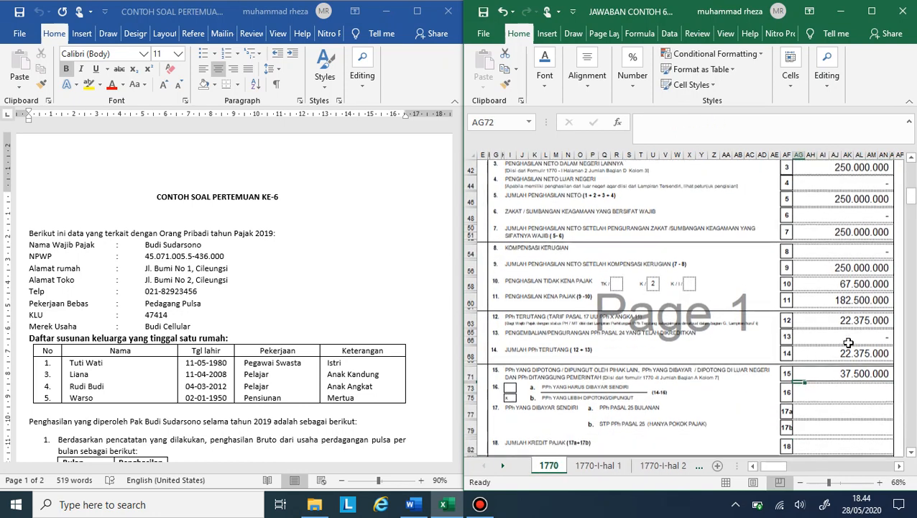
left_click(569, 396)
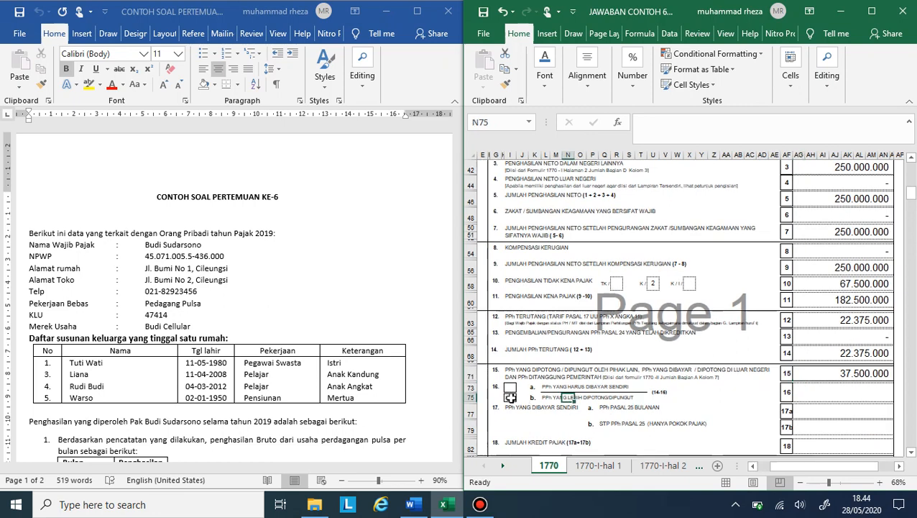
left_click(828, 394)
type("=")
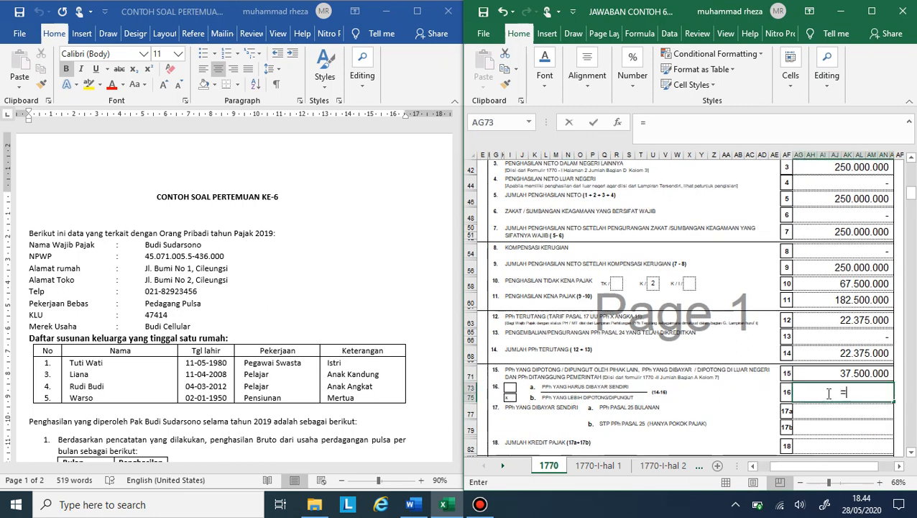
key("Up")
key("Up")
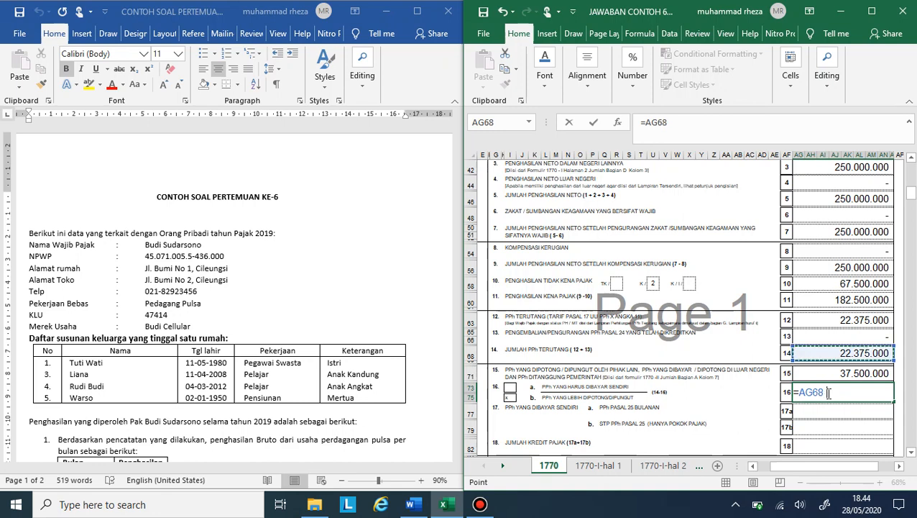
type("-")
key("Up")
key("Return")
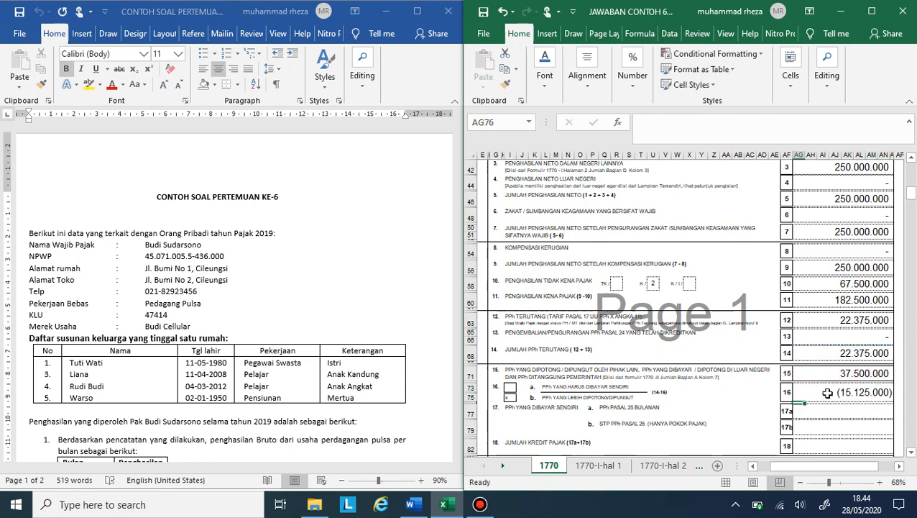
Step: Review the main form's tax calculation rows, including the tax due formula in row 12
left_click(824, 415)
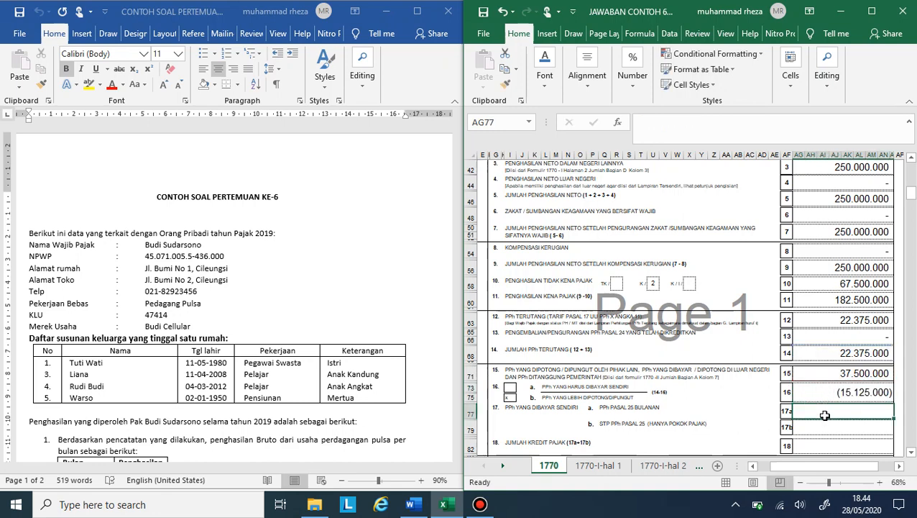
scroll(824, 415, "down", 4)
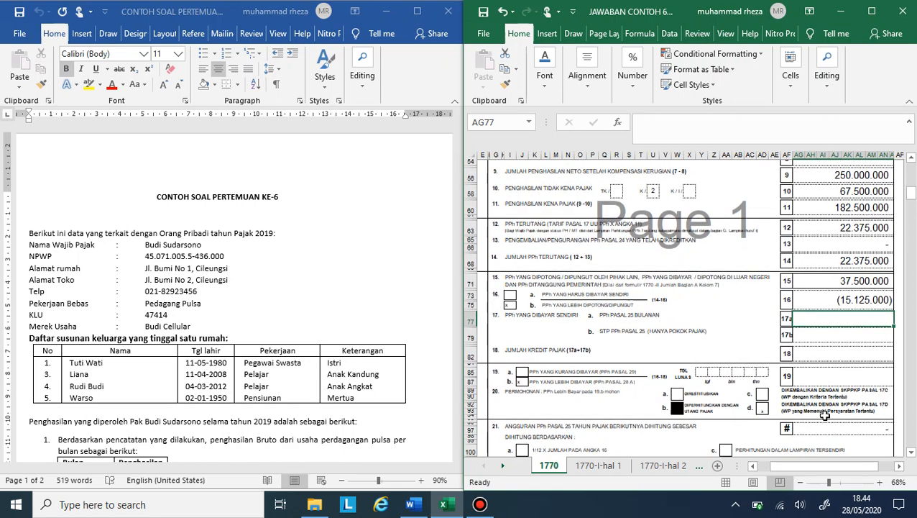
scroll(825, 415, "up", 1)
scroll(824, 416, "up", 2)
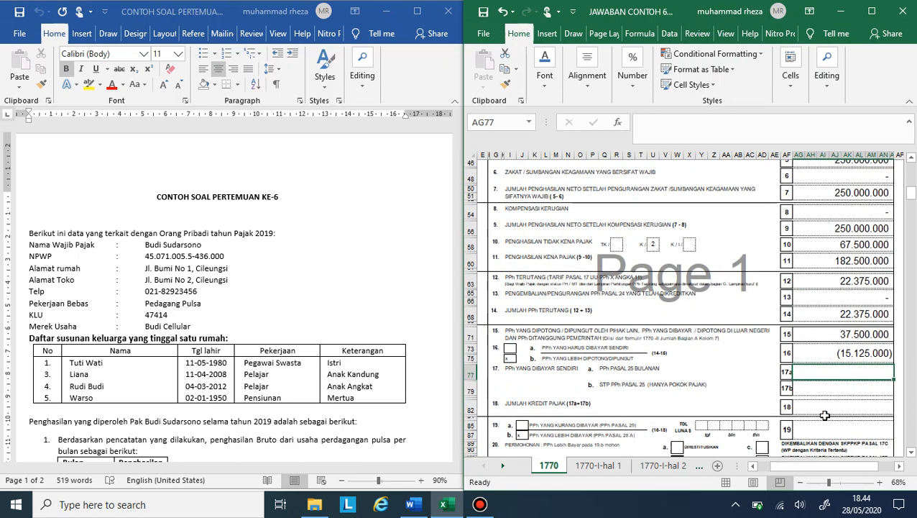
scroll(825, 416, "up", 4)
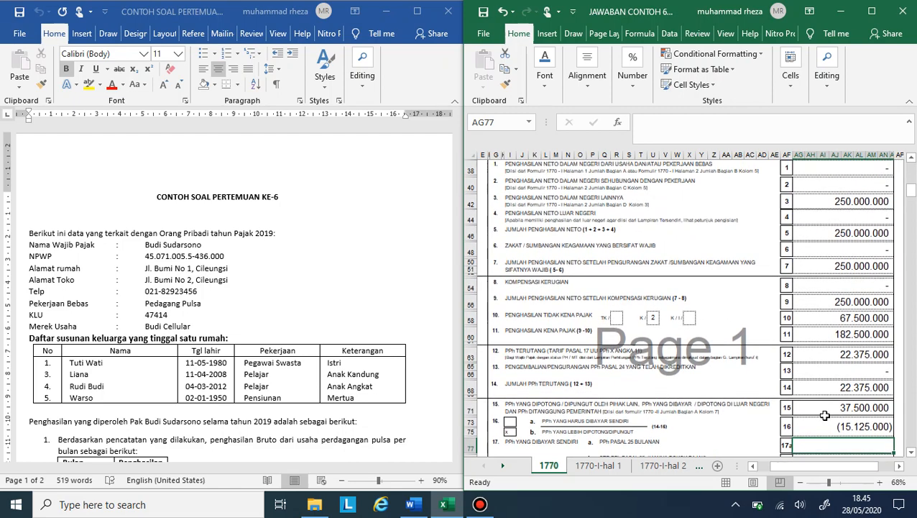
scroll(824, 416, "down", 1)
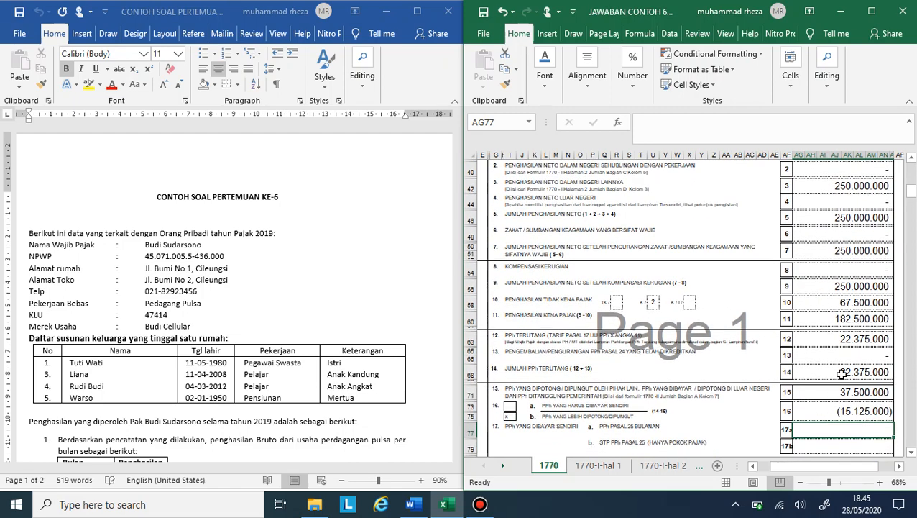
left_click(839, 372)
left_click(846, 338)
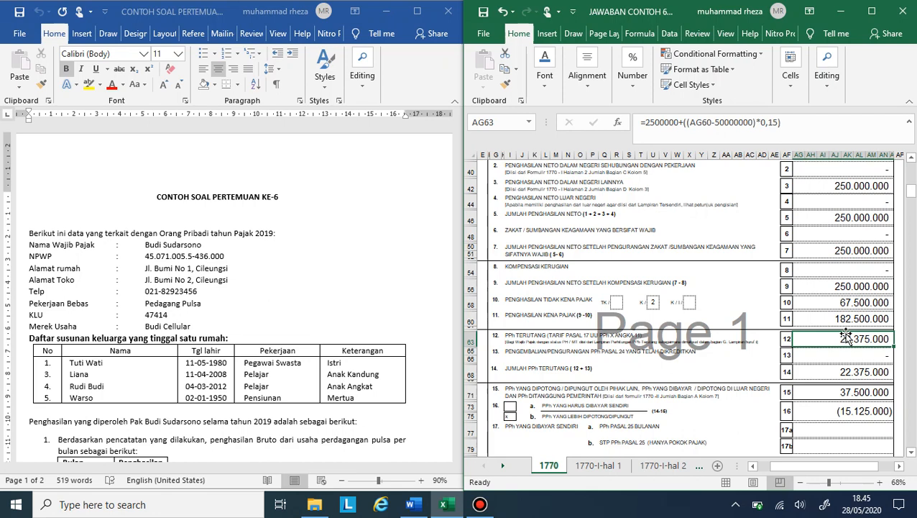
scroll(846, 338, "down", 5)
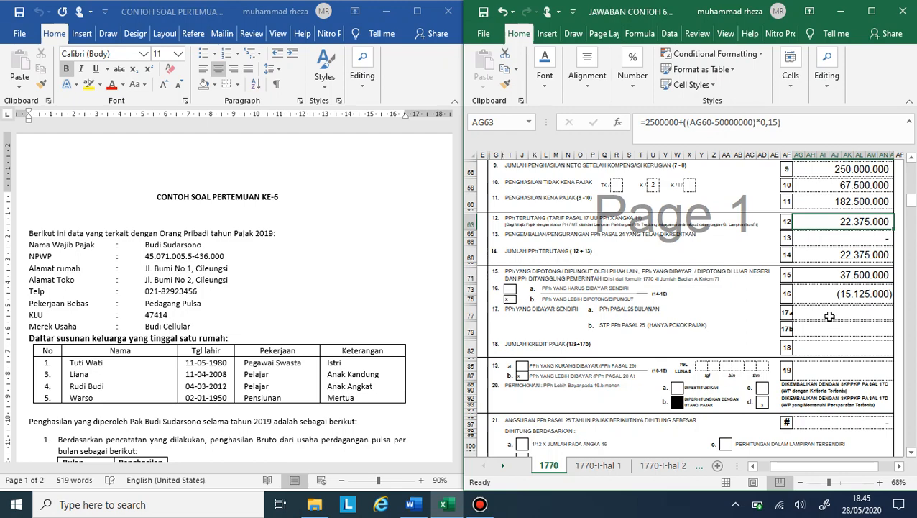
Step: Enter the Pasal 25 tax already paid from the Word case, 6000000, in row 17a for PPh Pasal 25 Bulanan
left_click(825, 312)
scroll(251, 314, "down", 15)
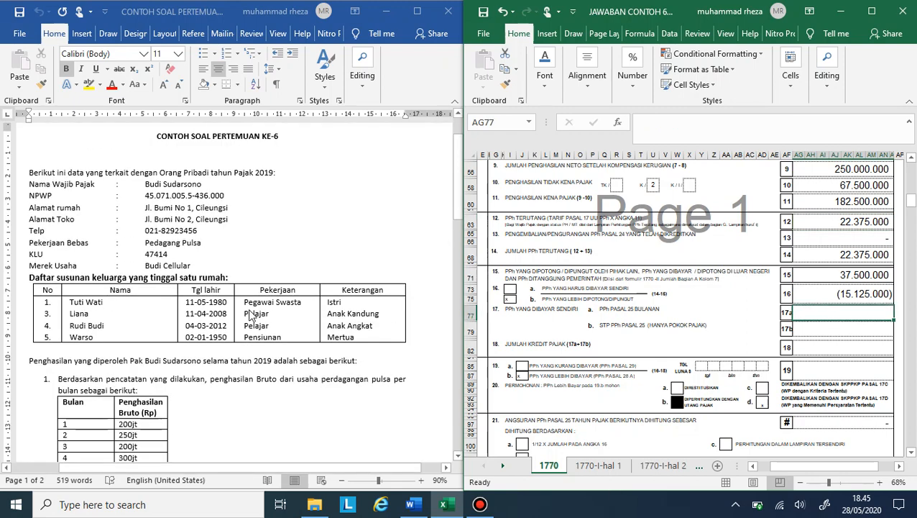
scroll(250, 314, "down", 5)
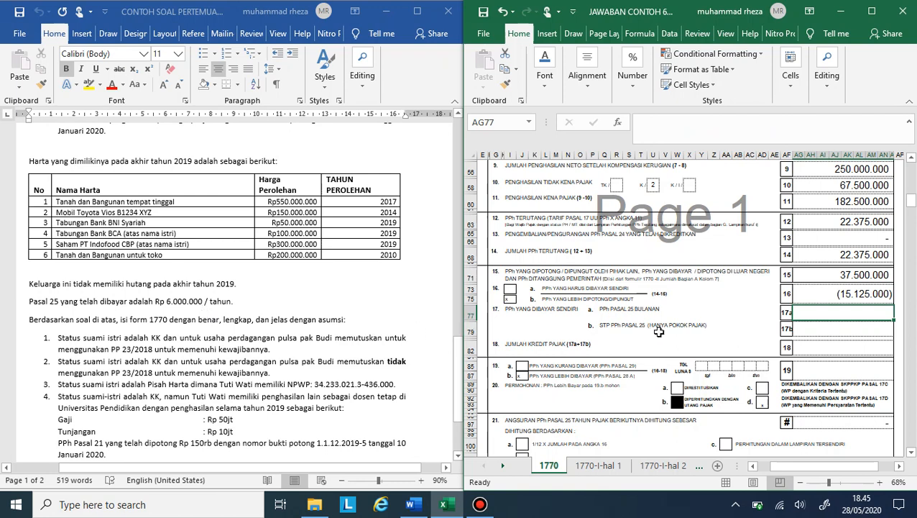
type("6000000")
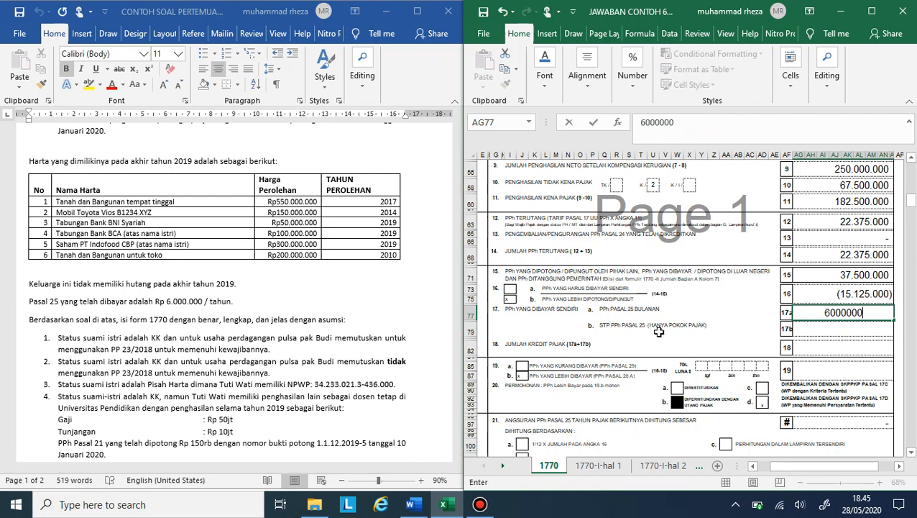
key("Return")
key("Return")
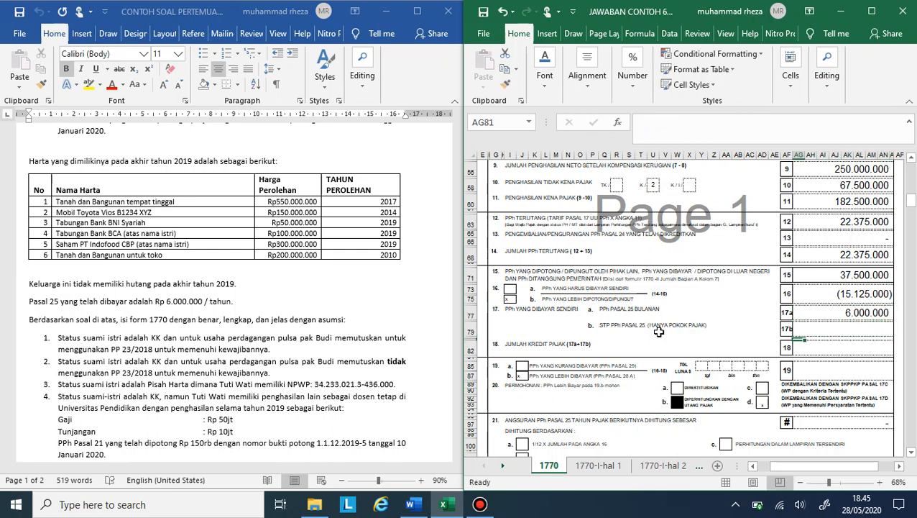
Step: Fill Jumlah Kredit Pajak in row 18 with a formula taking row 17a's amount
type("=")
key("Up")
key("Up")
key("Up")
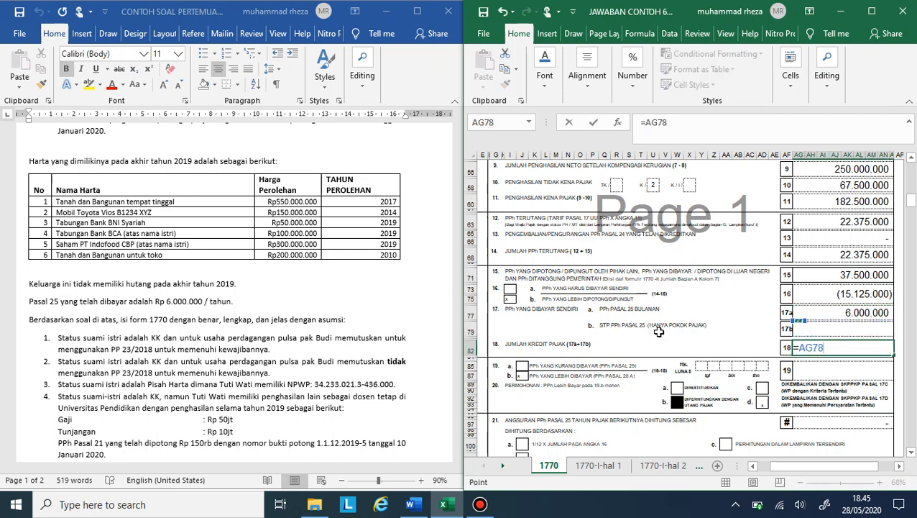
key("Up")
key("Return")
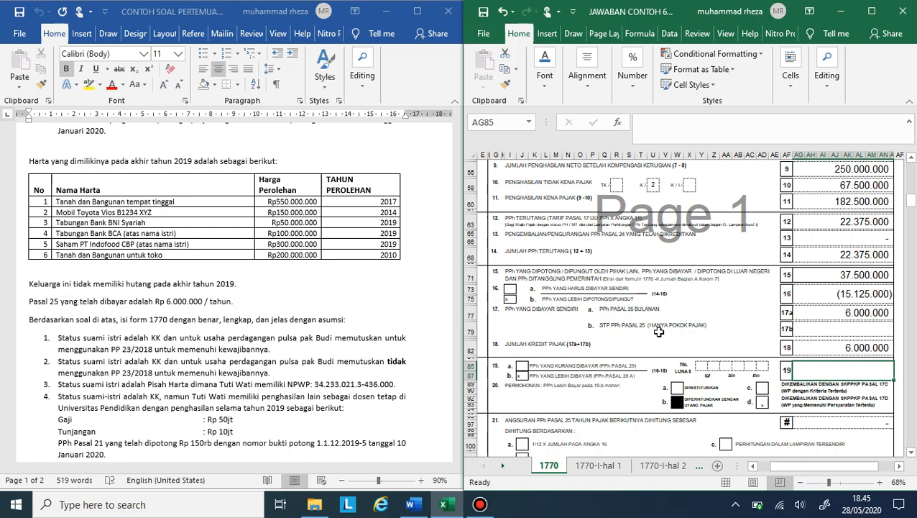
Step: Calculate the final under- or overpaid tax in row 19 with the formula =AG73-AG82, subtracting row 18 from row 16
type("=")
key("Up")
key("Up")
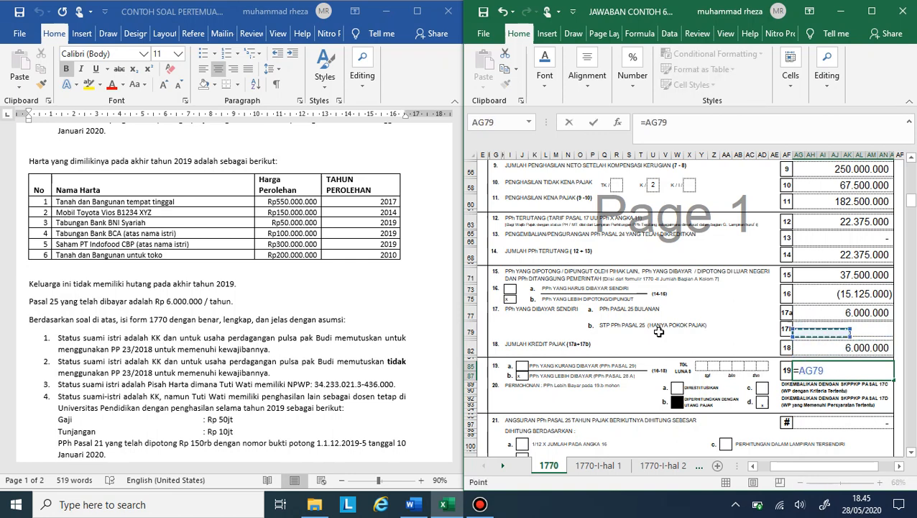
key("Up")
key("Up")
type("-")
key("Up")
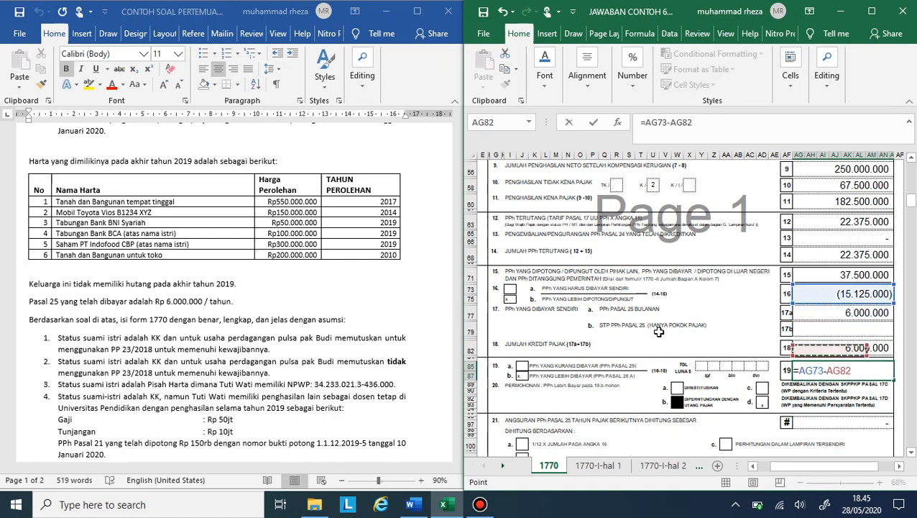
key("Return")
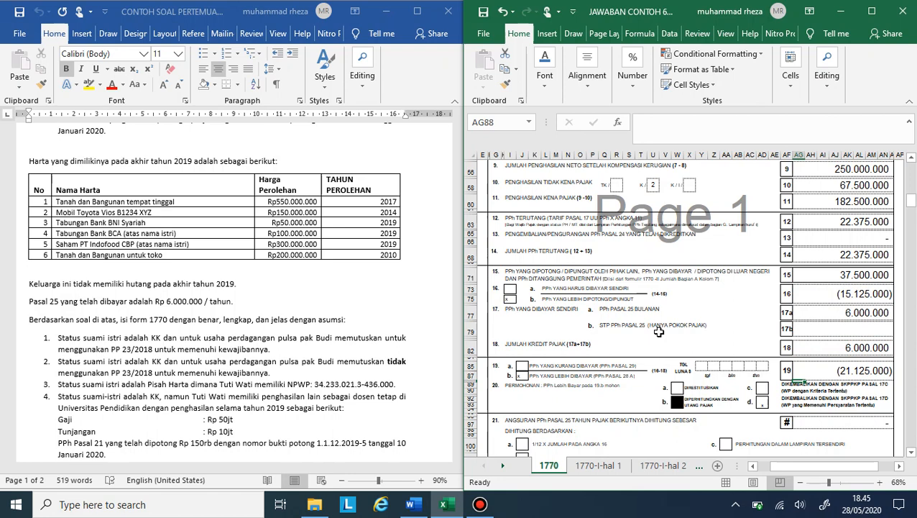
Step: Examine the row 19 result, the overpayment request options in row 20 and the next year's Pasal 25 instalment in row 21
scroll(659, 332, "down", 2)
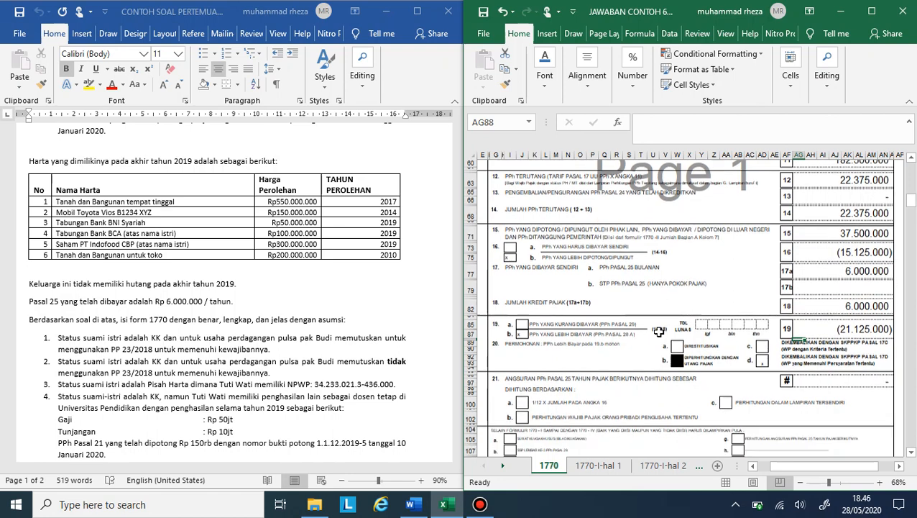
left_click(813, 335)
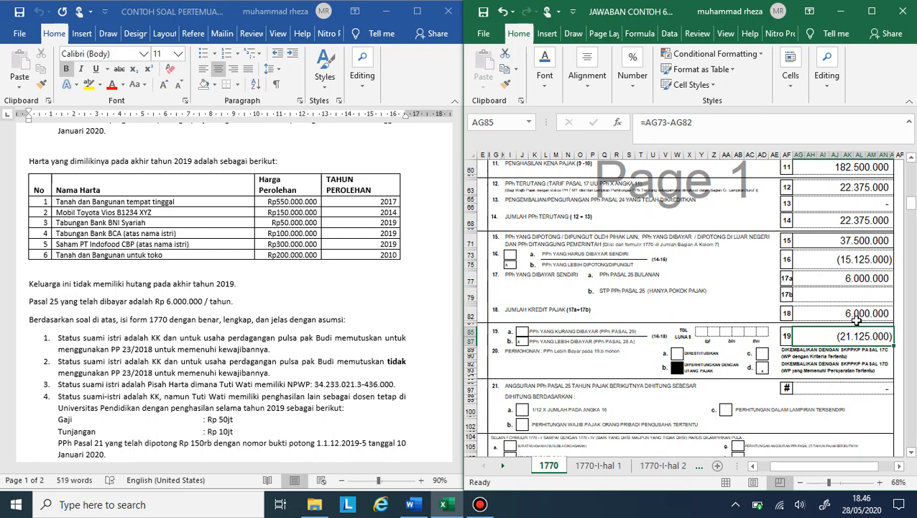
left_click(763, 367)
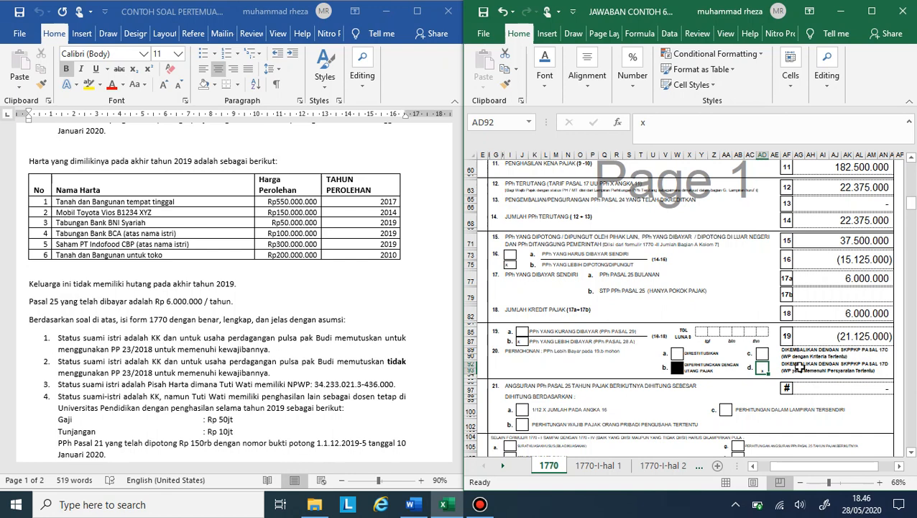
left_click(685, 353)
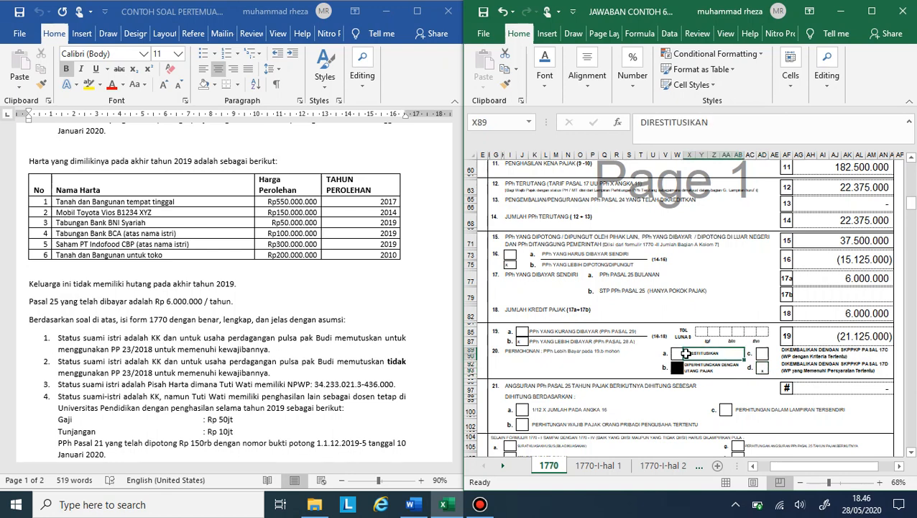
left_click(807, 355)
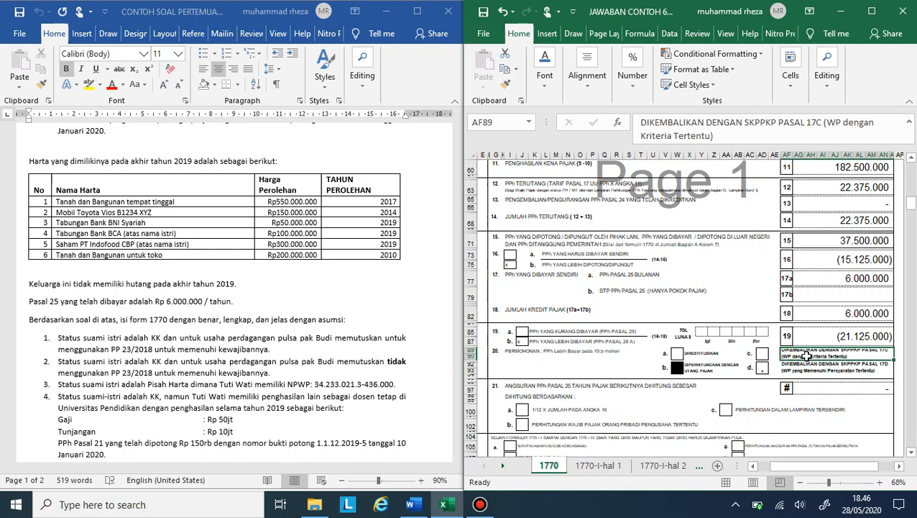
left_click(807, 369)
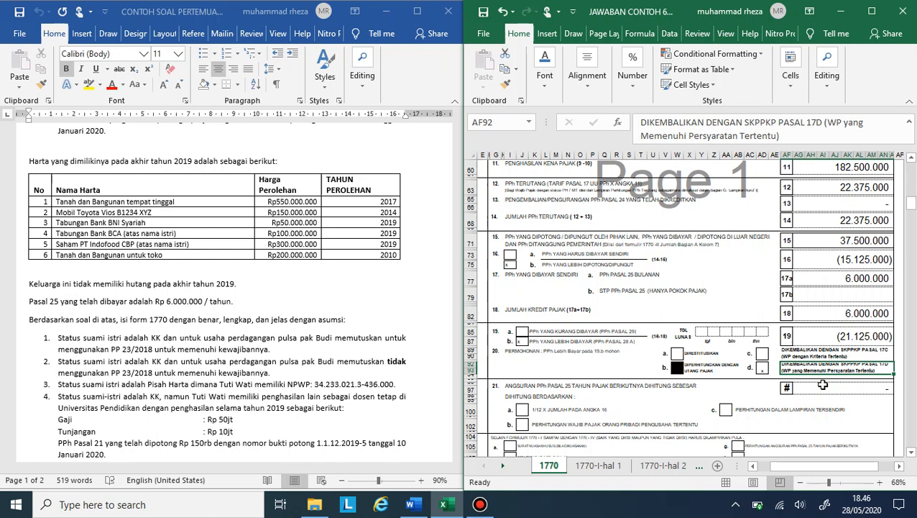
left_click(834, 354)
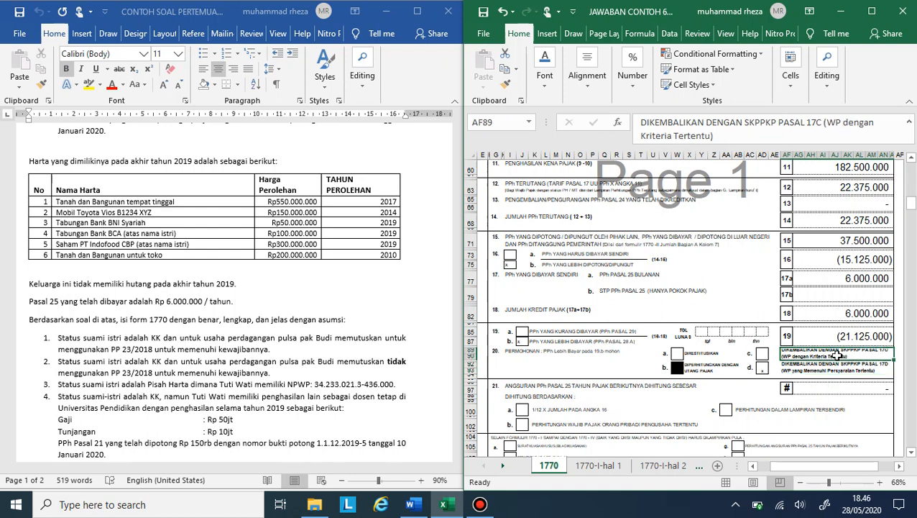
left_click(837, 368)
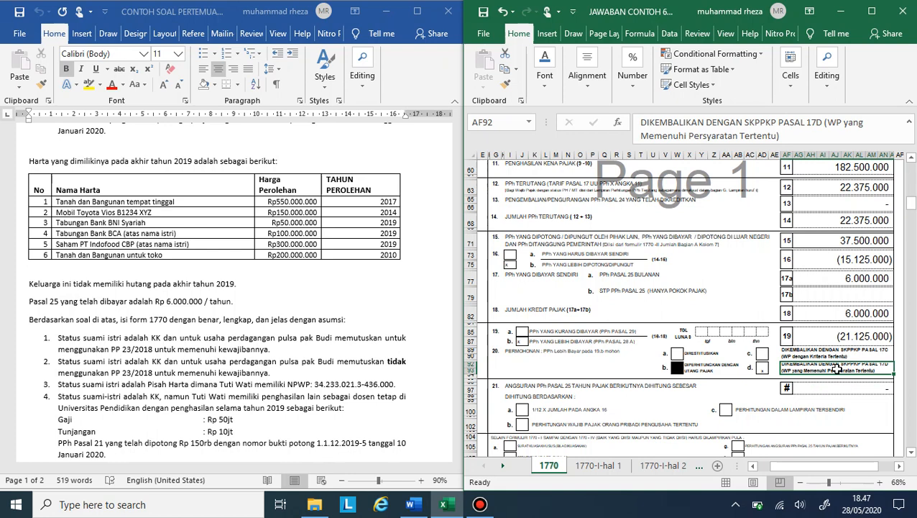
scroll(837, 368, "down", 3)
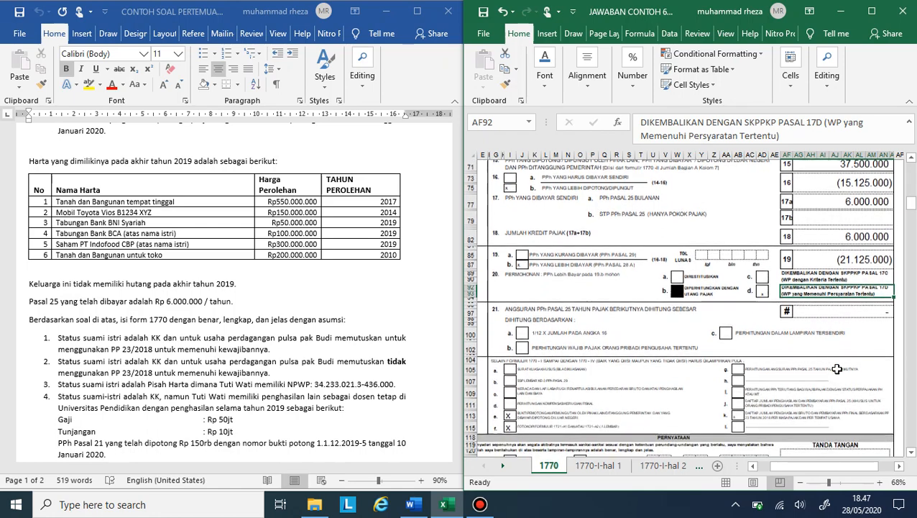
left_click(854, 317)
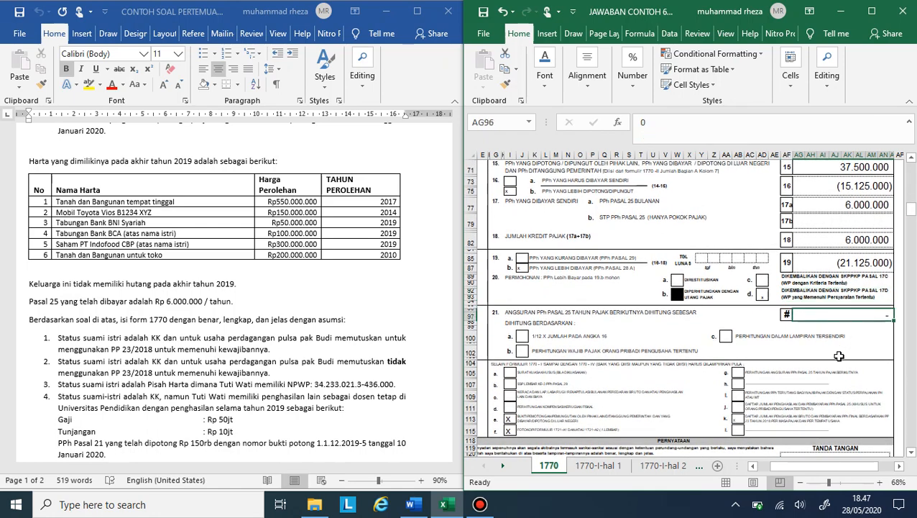
Step: Check the required attachments ticked in section G against the income and withholding details in the Word case
scroll(839, 356, "down", 3)
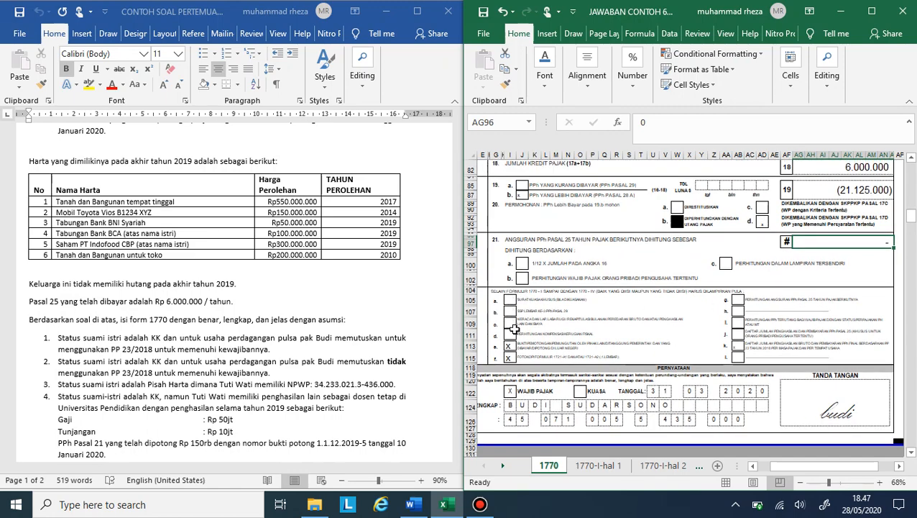
scroll(525, 348, "up", 1, "ctrl")
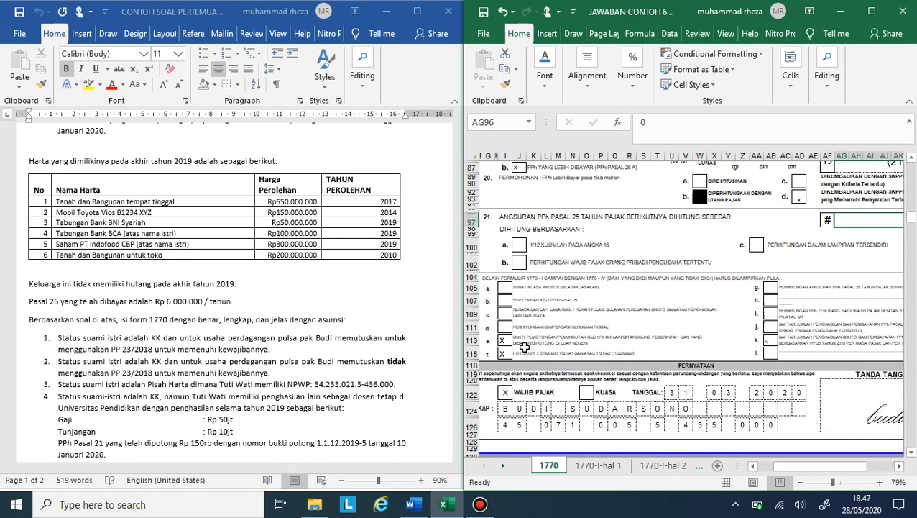
scroll(525, 347, "right", 1)
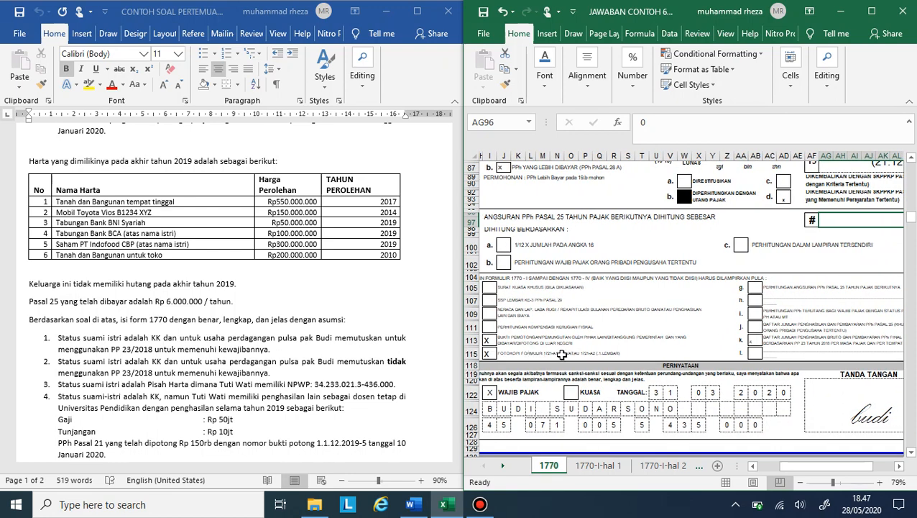
scroll(226, 402, "down", 3)
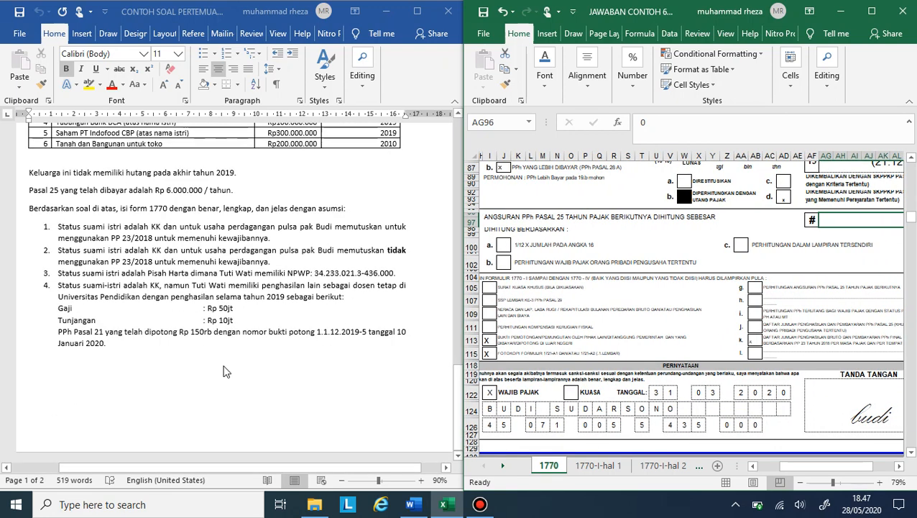
scroll(226, 371, "up", 6)
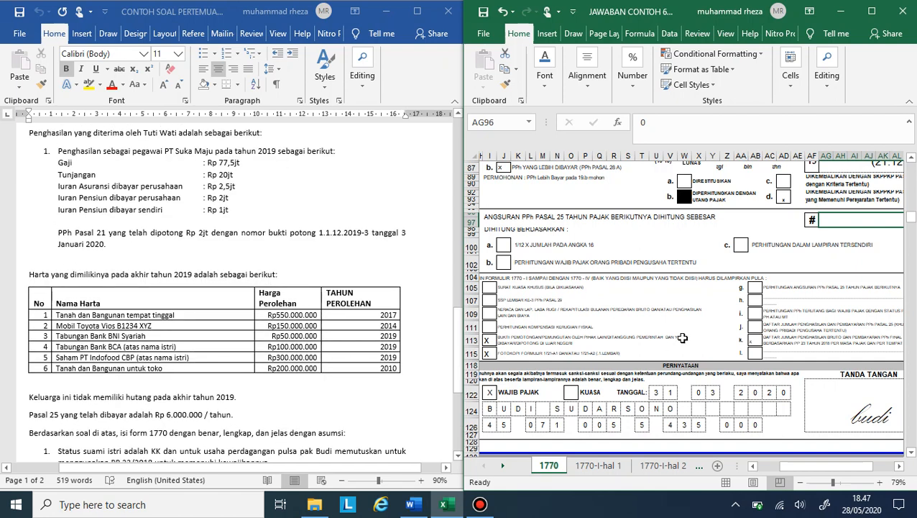
scroll(681, 338, "right", 3)
left_click(682, 345)
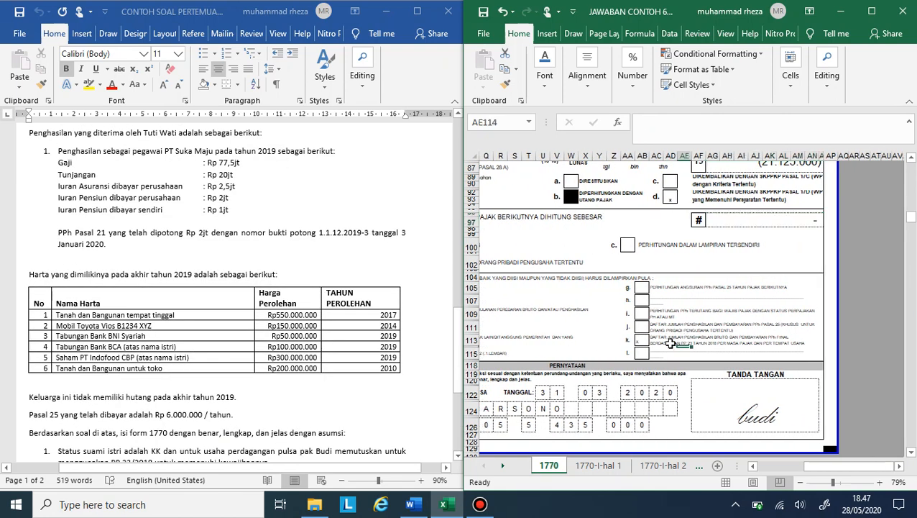
left_click(666, 341)
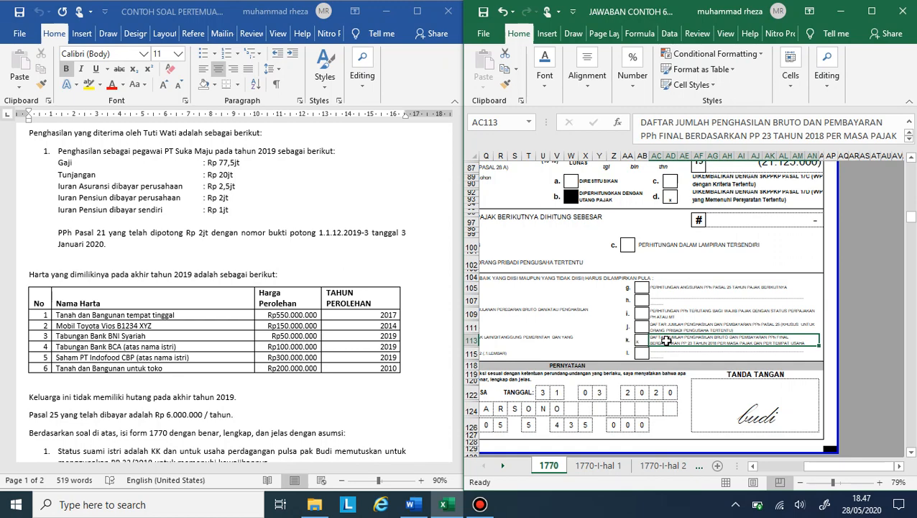
scroll(749, 353, "left", 3)
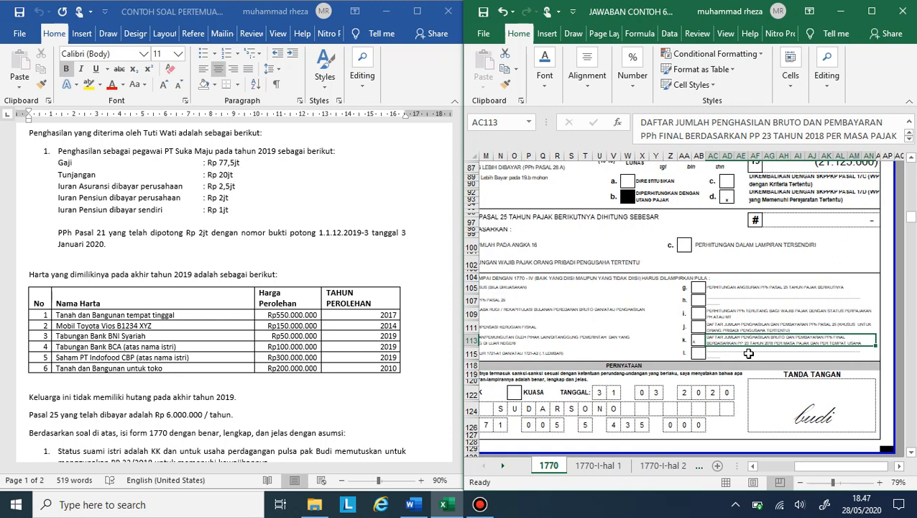
scroll(748, 353, "left", 4)
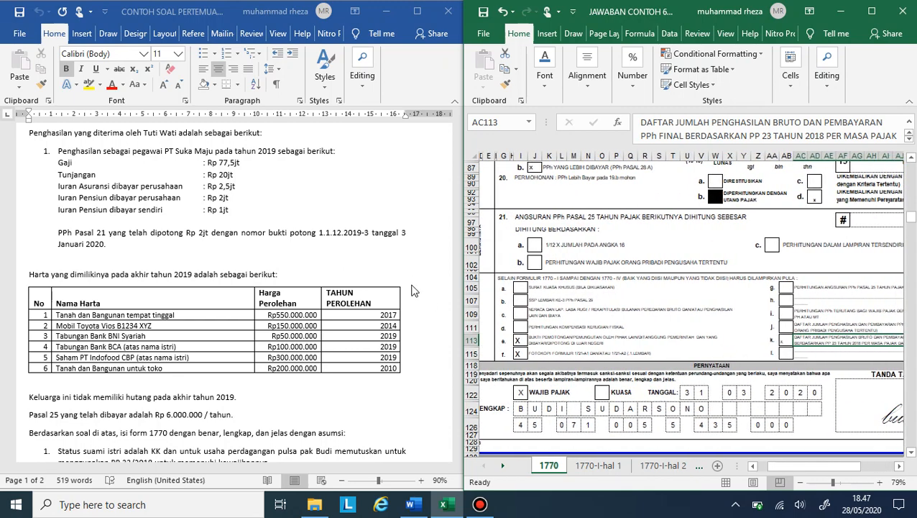
scroll(414, 290, "up", 5)
scroll(415, 291, "up", 9)
scroll(88, 424, "up", 3)
scroll(90, 414, "down", 5)
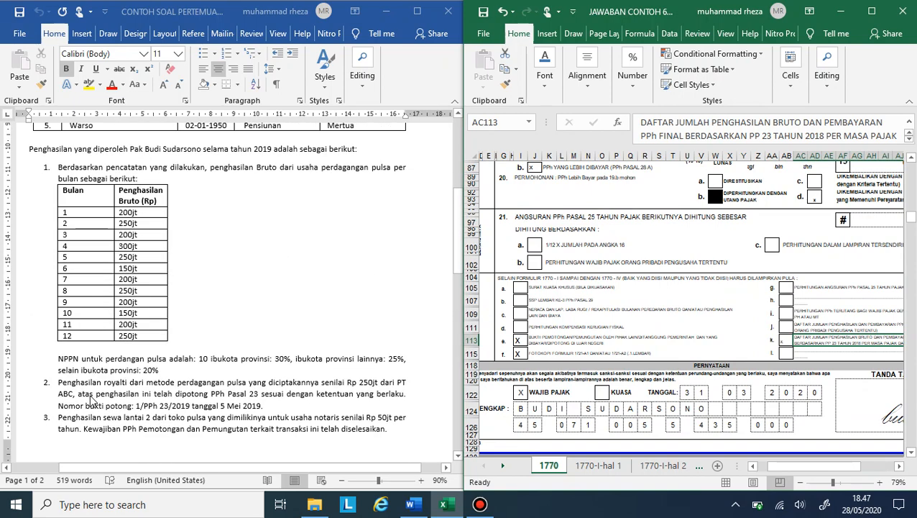
scroll(820, 267, "left", 3)
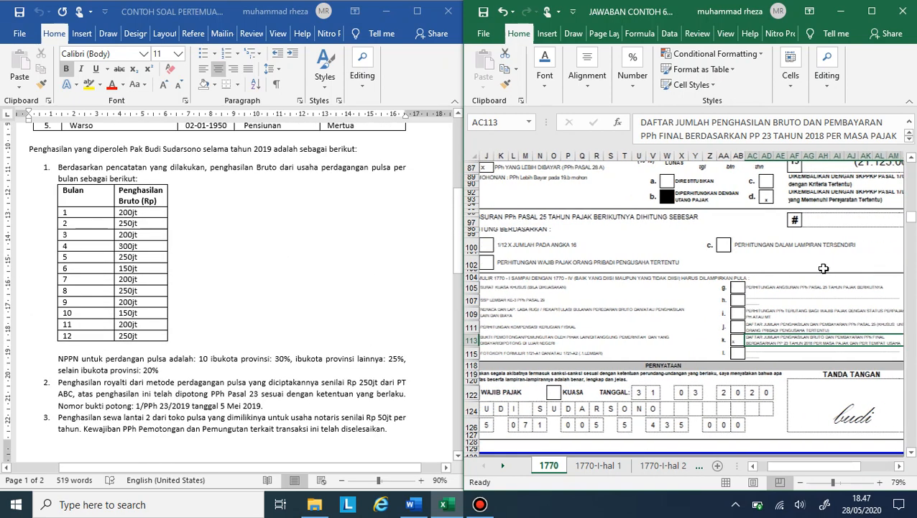
Step: Review the declaration and signature block, the tax calculation rows and the header of the main form
scroll(710, 359, "down", 2)
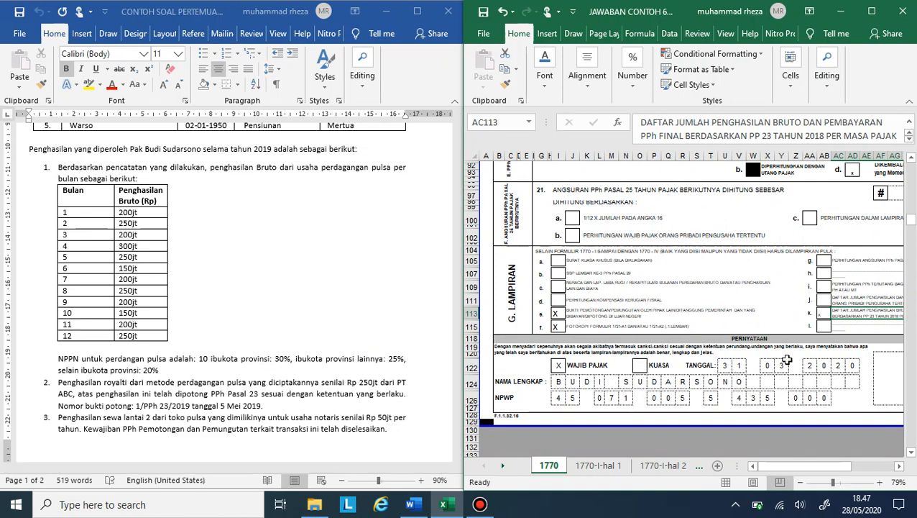
scroll(719, 352, "right", 4)
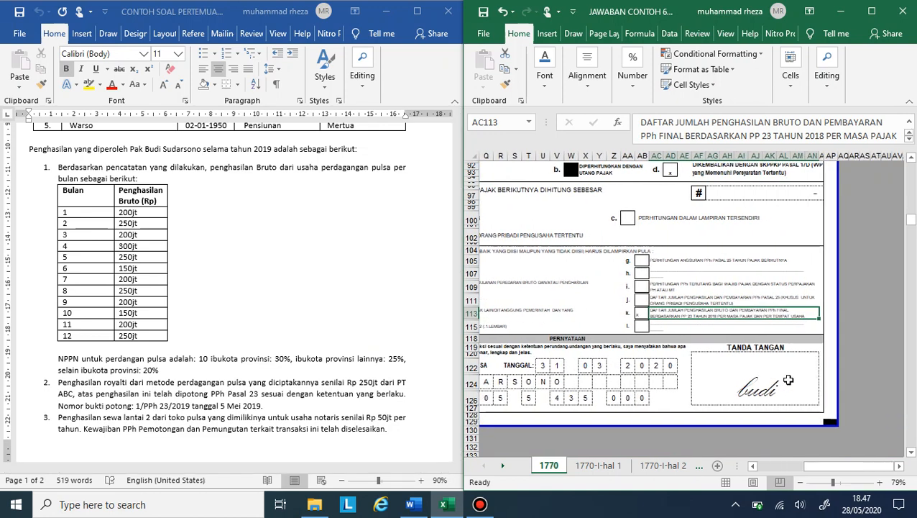
scroll(777, 360, "up", 10)
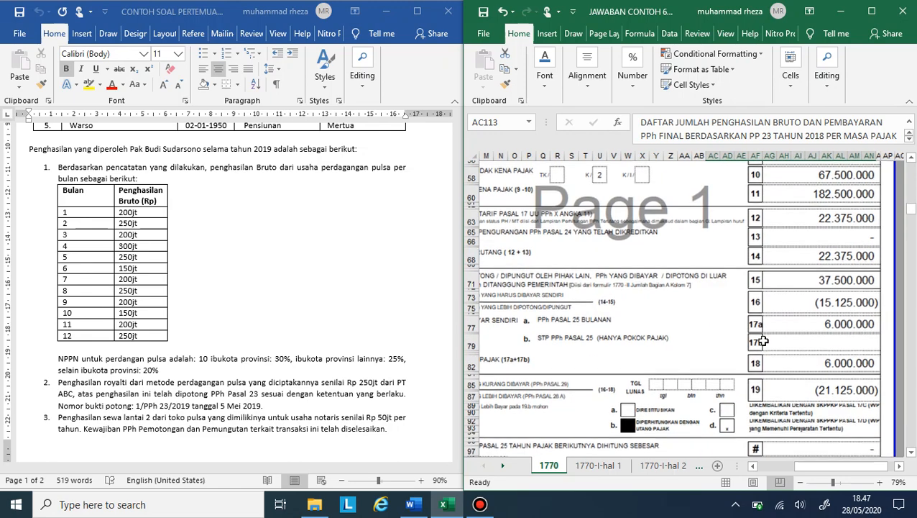
scroll(764, 340, "left", 1)
scroll(764, 340, "up", 15)
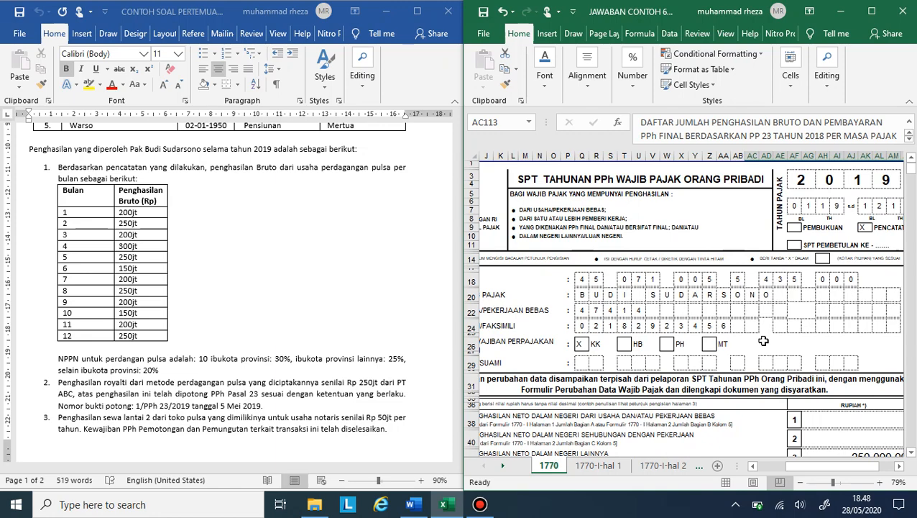
left_click(479, 504)
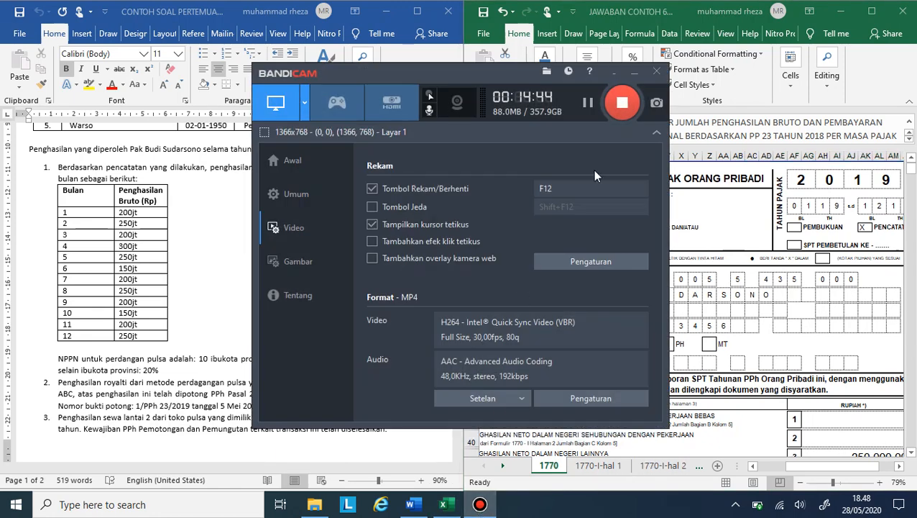